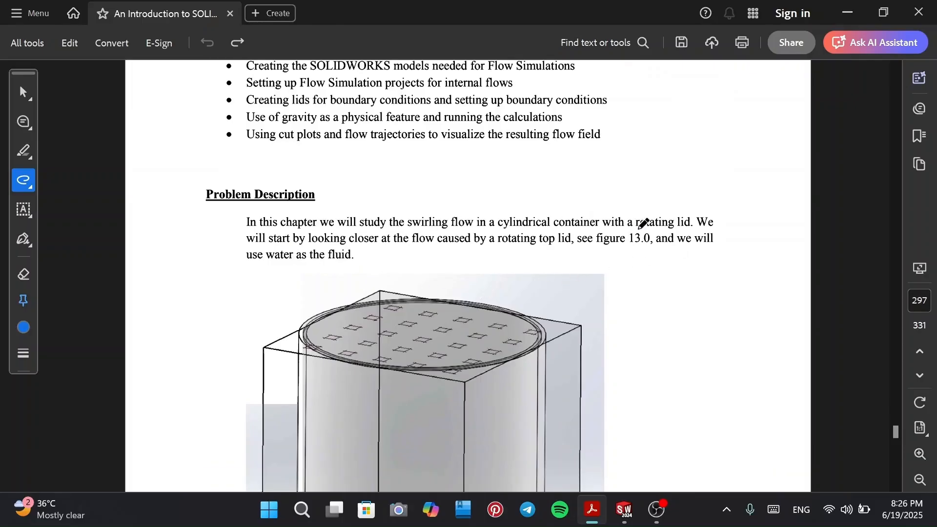
- Underline 'rotating lid' in the tutorial PDF and sketch a swirl across the lid figure
{"action": "left_click_drag", "start_coordinate": [639, 228], "coordinate": [696, 228]}
{"action": "mouse_move", "coordinate": [389, 315]}
{"action": "left_mouse_down"}
{"action": "mouse_move", "coordinate": [477, 356]}
{"action": "mouse_move", "coordinate": [359, 327]}
{"action": "left_mouse_up"}
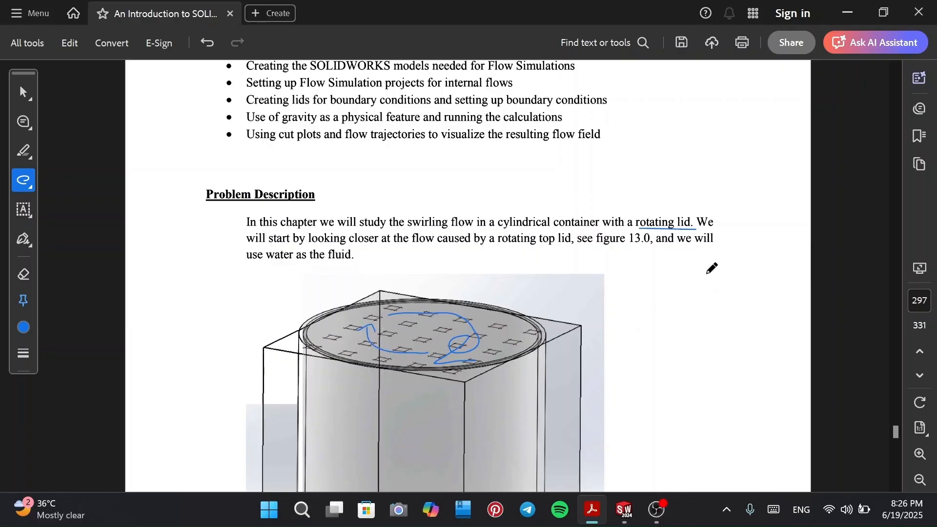
{"action": "scroll", "coordinate": [711, 269], "scroll_direction": "down", "scroll_amount": 1}
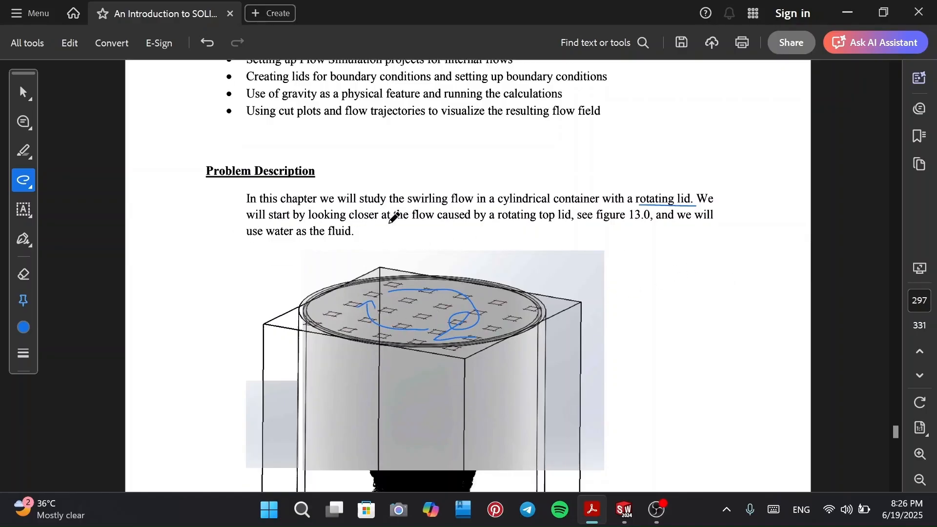
{"action": "scroll", "coordinate": [688, 235], "scroll_direction": "down", "scroll_amount": 15}
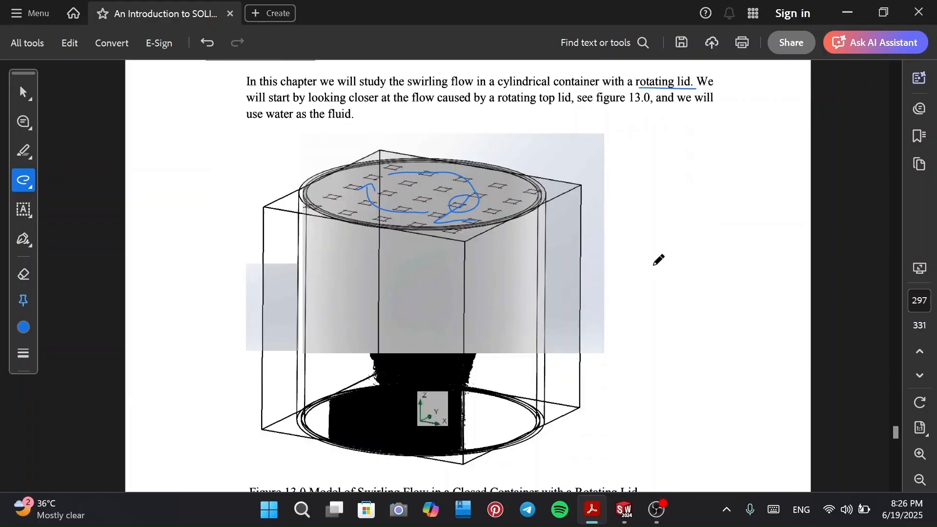
{"action": "scroll", "coordinate": [446, 274], "scroll_direction": "down", "scroll_amount": 16}
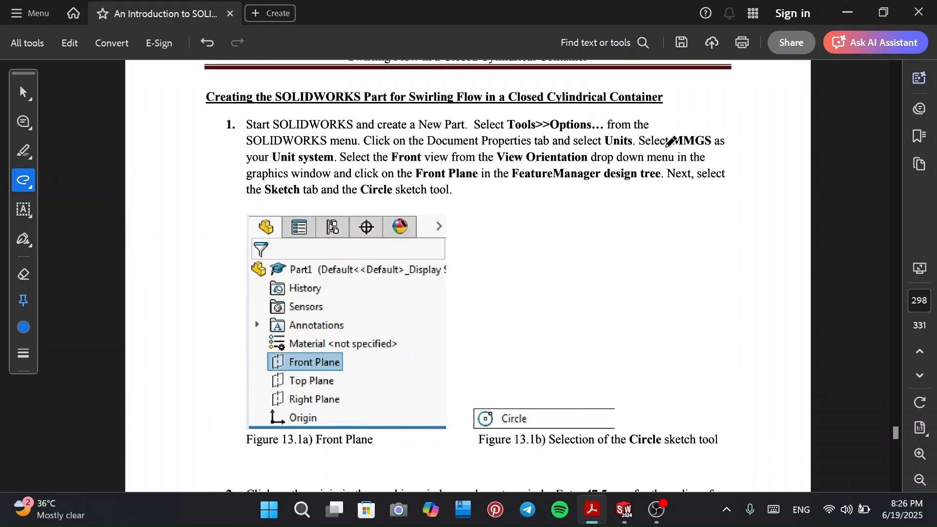
- Underline MMGS, Front and Front Plane in step 2 of the tutorial
{"action": "left_click_drag", "start_coordinate": [672, 145], "coordinate": [711, 145]}
{"action": "left_click_drag", "start_coordinate": [392, 166], "coordinate": [487, 182]}
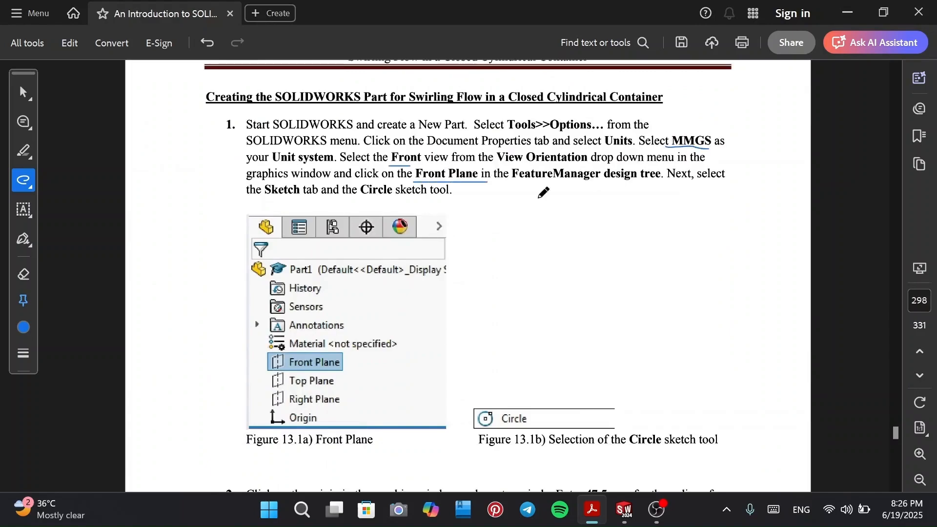
{"action": "scroll", "coordinate": [468, 251], "scroll_direction": "down", "scroll_amount": 14}
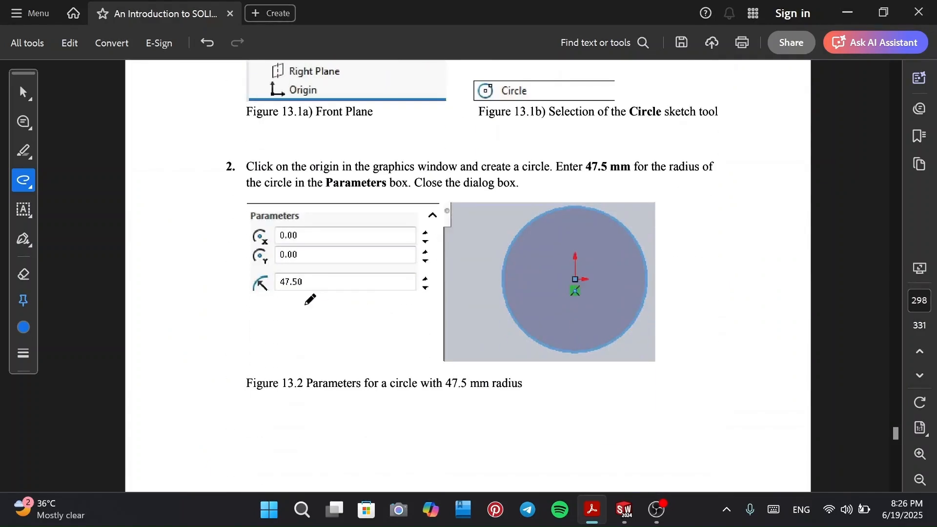
{"action": "left_click_drag", "start_coordinate": [252, 292], "coordinate": [338, 293]}
{"action": "scroll", "coordinate": [348, 292], "scroll_direction": "down", "scroll_amount": 3}
- Create a new SOLIDWORKS part document
{"action": "left_click", "coordinate": [623, 509]}
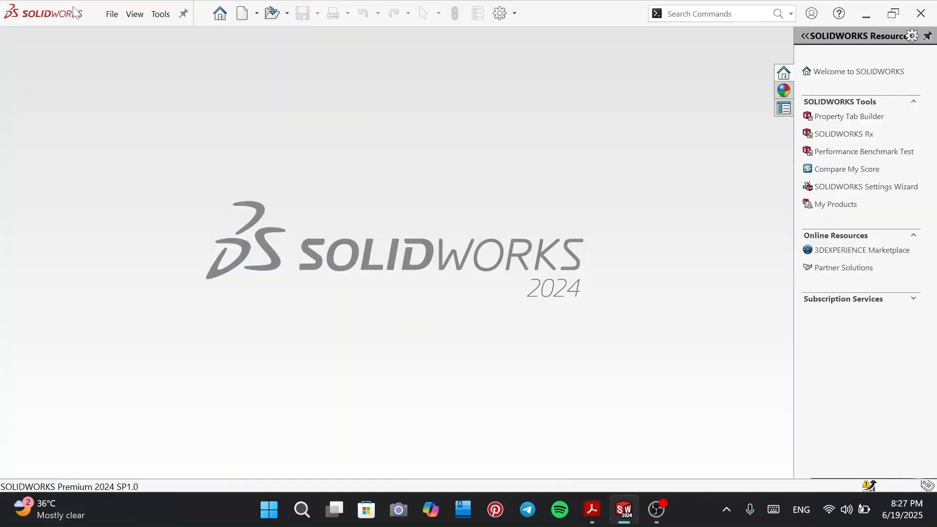
{"action": "key", "text": "ctrl+n"}
{"action": "double_click", "coordinate": [295, 168]}
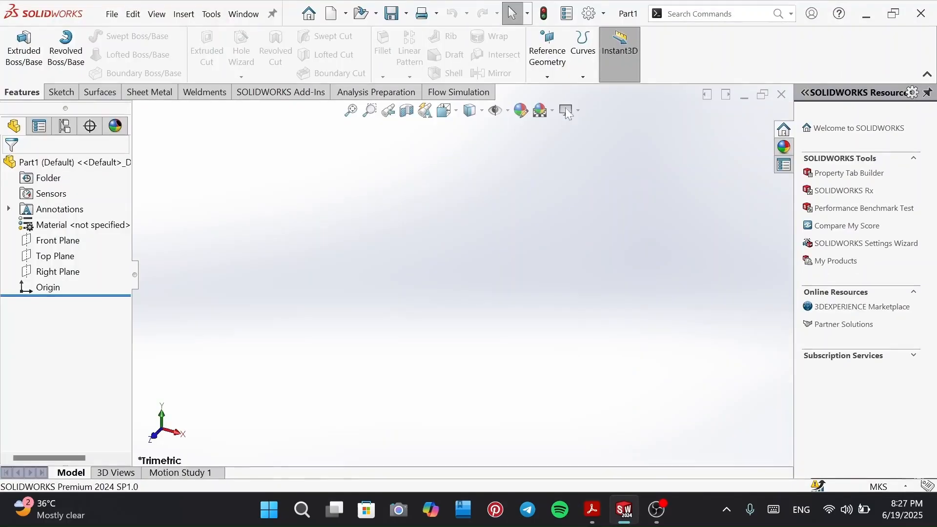
- Set the document units to MMGS with lengths shown to four decimals (.1234)
{"action": "left_click", "coordinate": [589, 14]}
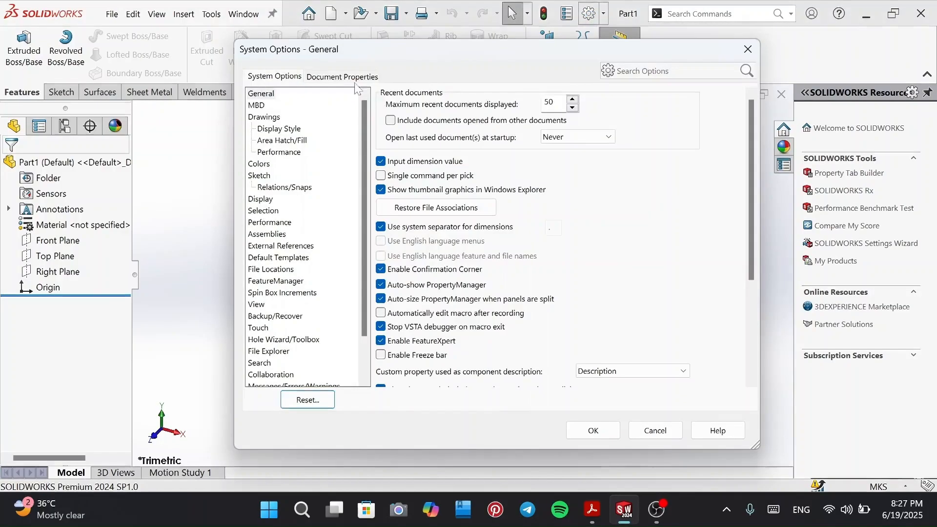
{"action": "left_click", "coordinate": [343, 76]}
{"action": "left_click", "coordinate": [255, 188]}
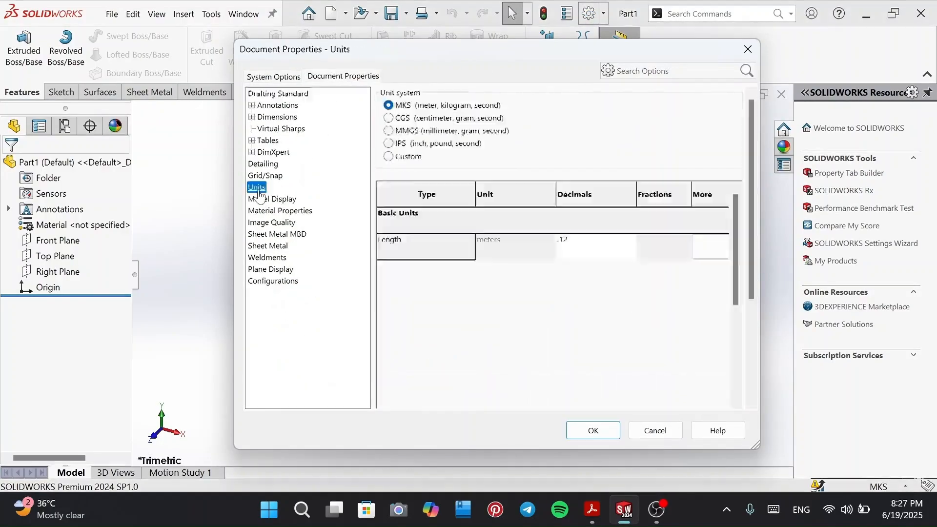
{"action": "left_click", "coordinate": [604, 260]}
{"action": "left_click", "coordinate": [600, 292]}
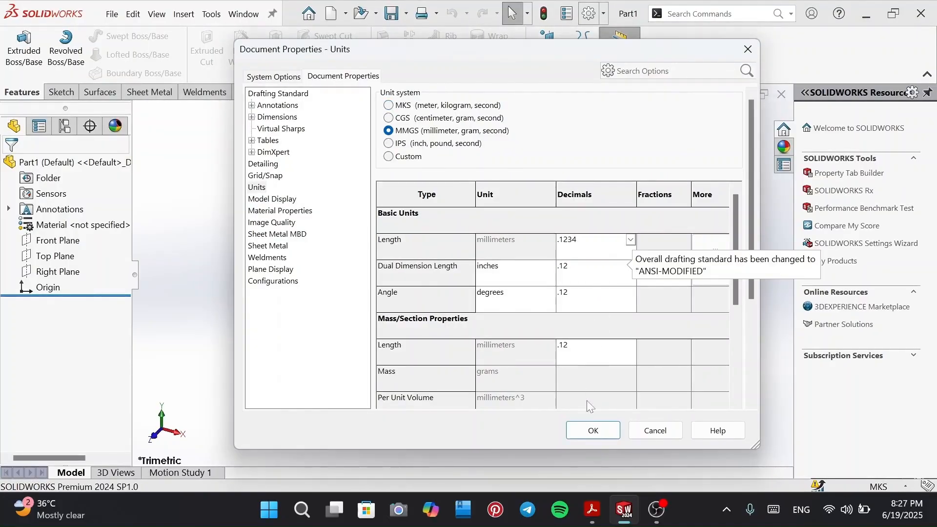
{"action": "left_click", "coordinate": [591, 431]}
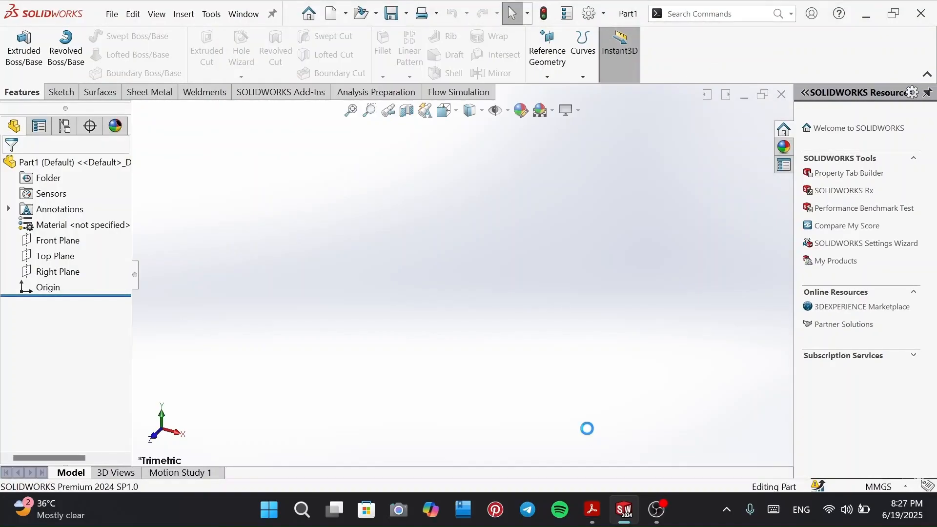
- Draw an origin-centred circle on the Front Plane with a 47.5 mm radius
{"action": "left_click", "coordinate": [71, 242]}
{"action": "left_click", "coordinate": [84, 233]}
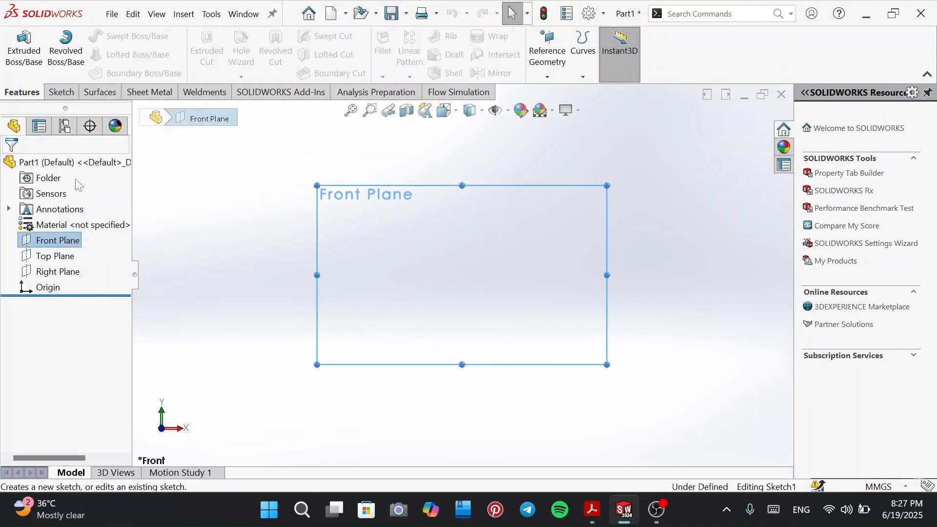
{"action": "left_click", "coordinate": [113, 36]}
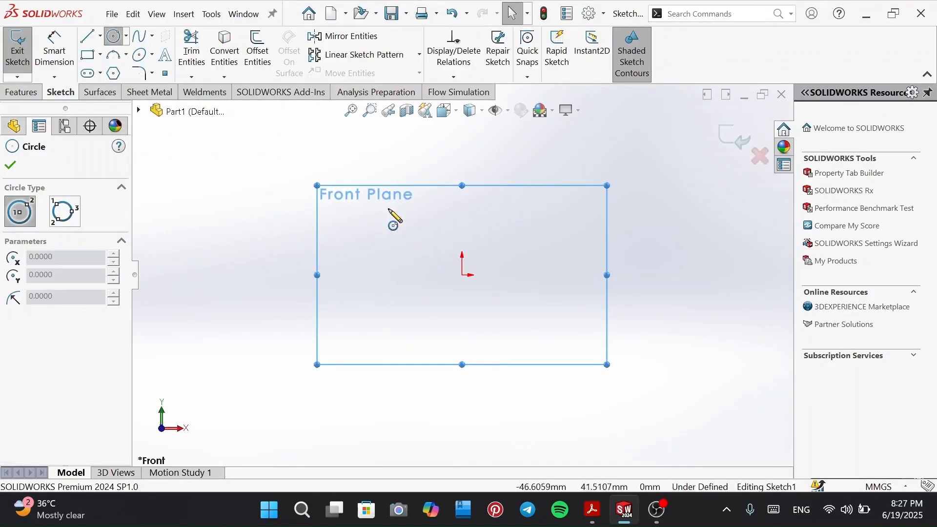
{"action": "left_click_drag", "start_coordinate": [462, 274], "coordinate": [556, 240]}
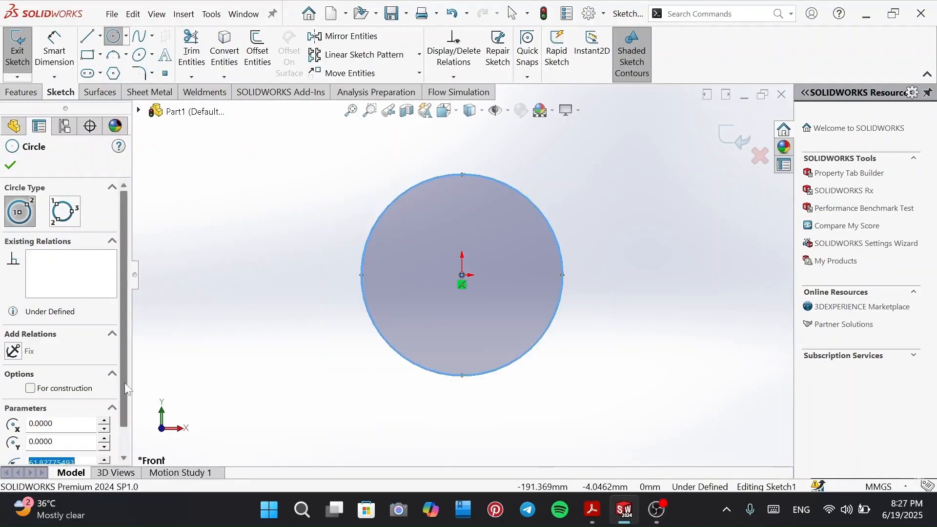
{"action": "scroll", "coordinate": [120, 400], "scroll_direction": "down", "scroll_amount": 1}
{"action": "double_click", "coordinate": [51, 434]}
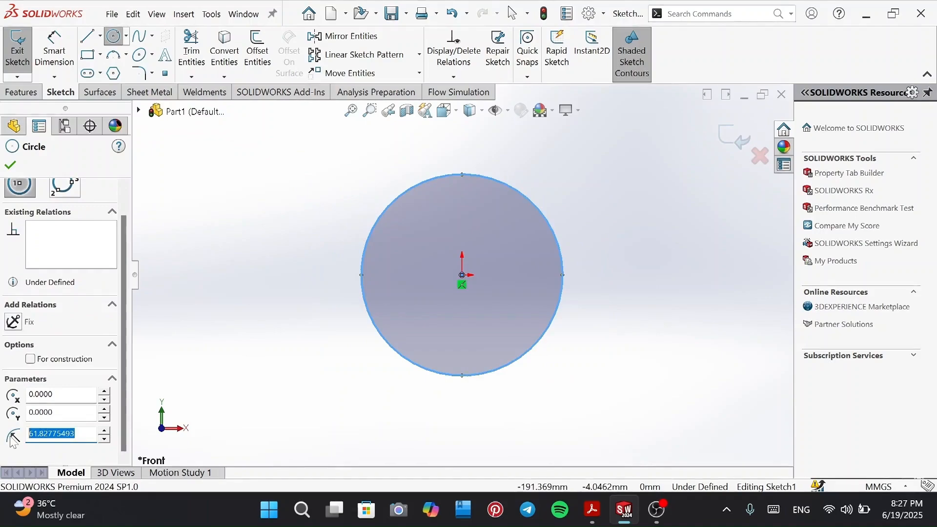
{"action": "type", "text": "47"}
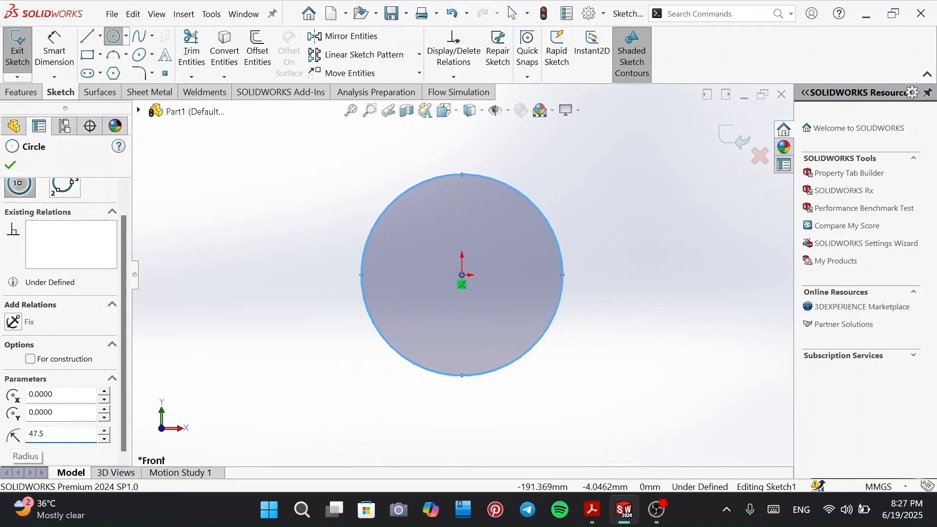
{"action": "type", "text": ".5"}
{"action": "key", "text": "Return"}
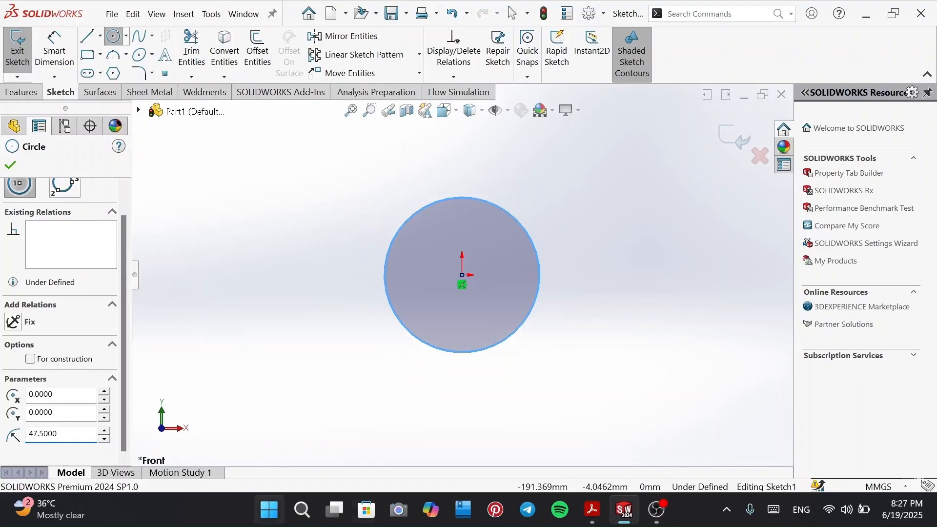
- Check the tutorial, then close the circle tool and exit the sketch as Sketch1
{"action": "left_click", "coordinate": [586, 515]}
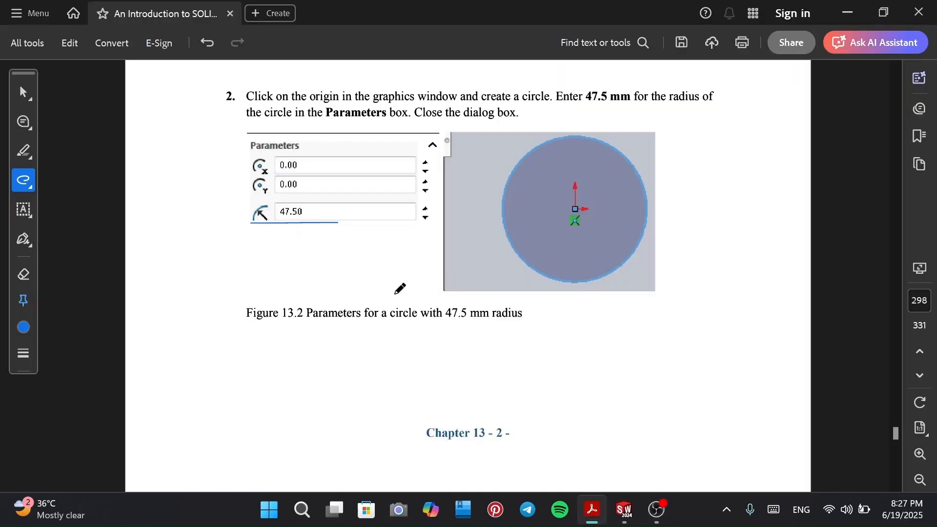
{"action": "scroll", "coordinate": [399, 289], "scroll_direction": "down", "scroll_amount": 10}
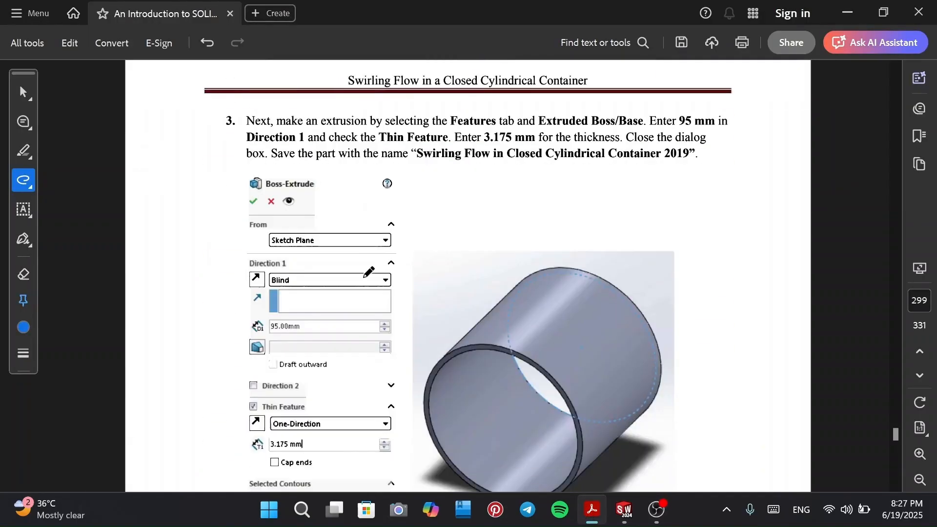
{"action": "left_click", "coordinate": [624, 510]}
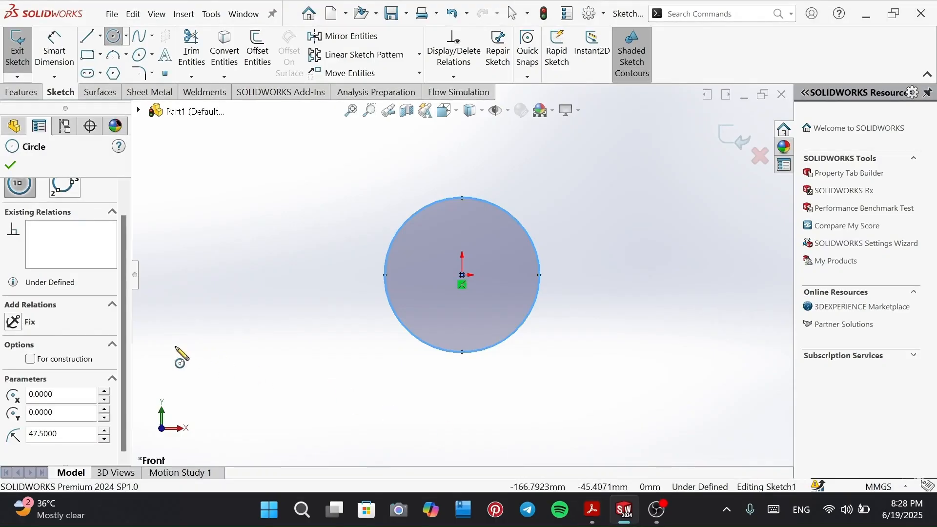
{"action": "left_click", "coordinate": [11, 165]}
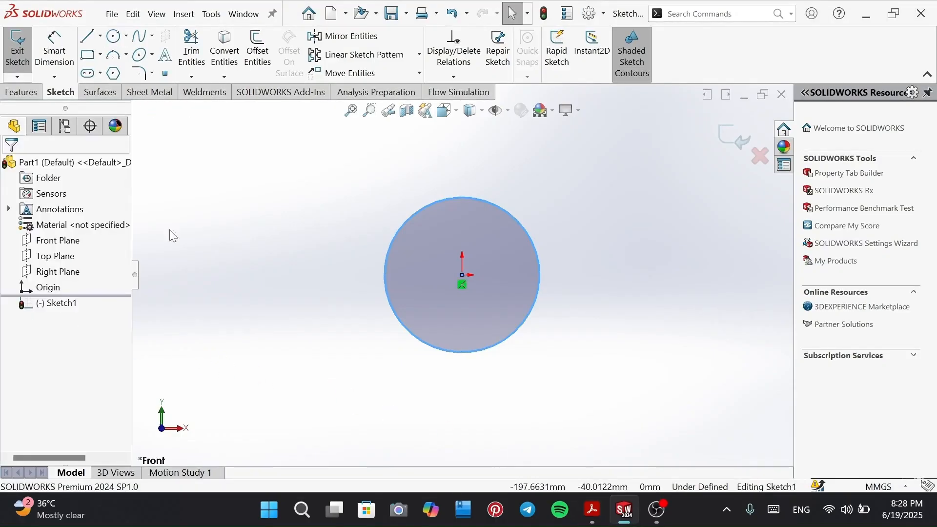
{"action": "left_click_drag", "start_coordinate": [199, 240], "coordinate": [278, 291]}
{"action": "left_click", "coordinate": [17, 49]}
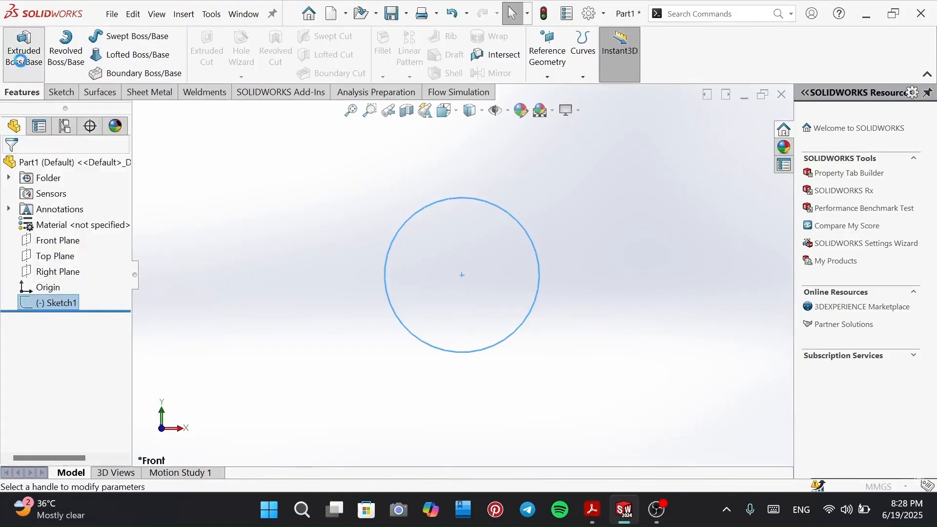
- Start a thin-feature extrusion and underline 95 mm and 3.175 mm in the tutorial
{"action": "left_click", "coordinate": [20, 60]}
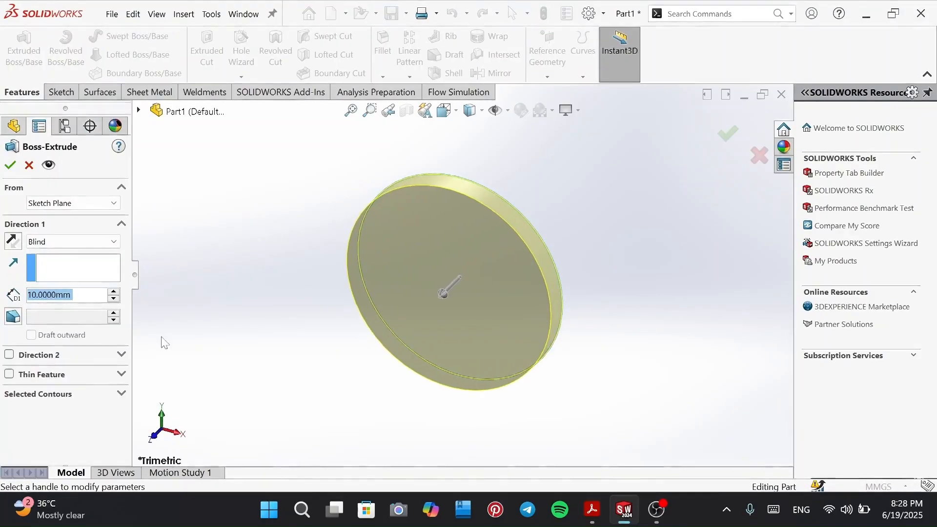
{"action": "left_click", "coordinate": [9, 374]}
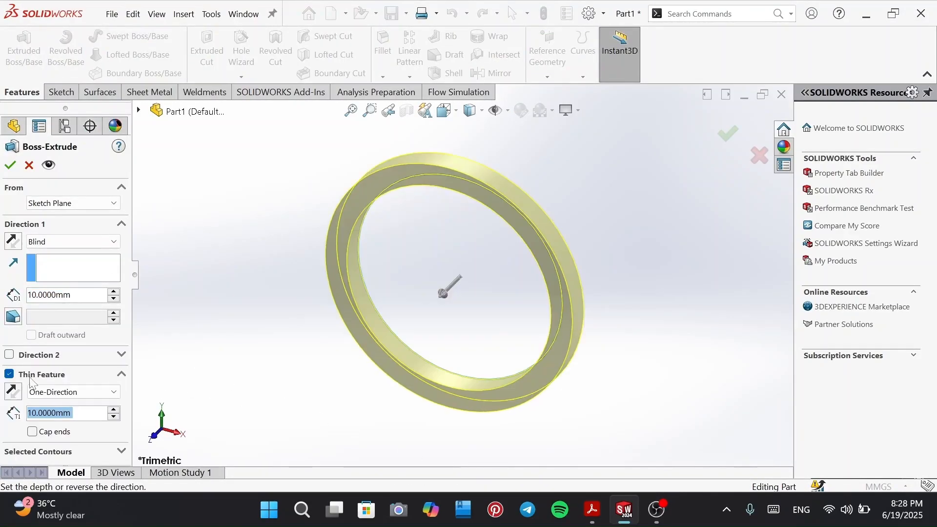
{"action": "left_click", "coordinate": [594, 509]}
{"action": "scroll", "coordinate": [403, 307], "scroll_direction": "down", "scroll_amount": 2}
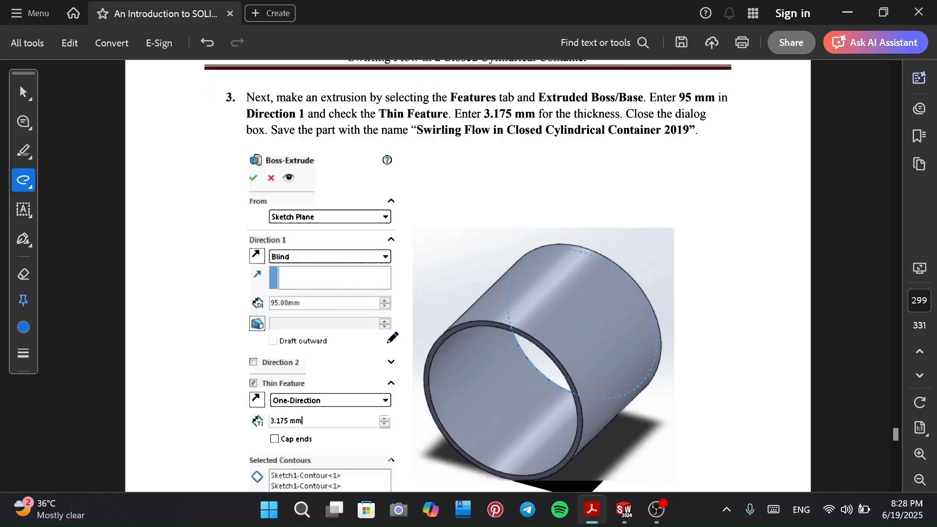
{"action": "left_click_drag", "start_coordinate": [675, 79], "coordinate": [711, 84]}
{"action": "left_click_drag", "start_coordinate": [479, 97], "coordinate": [533, 97]}
{"action": "left_click", "coordinate": [624, 510]}
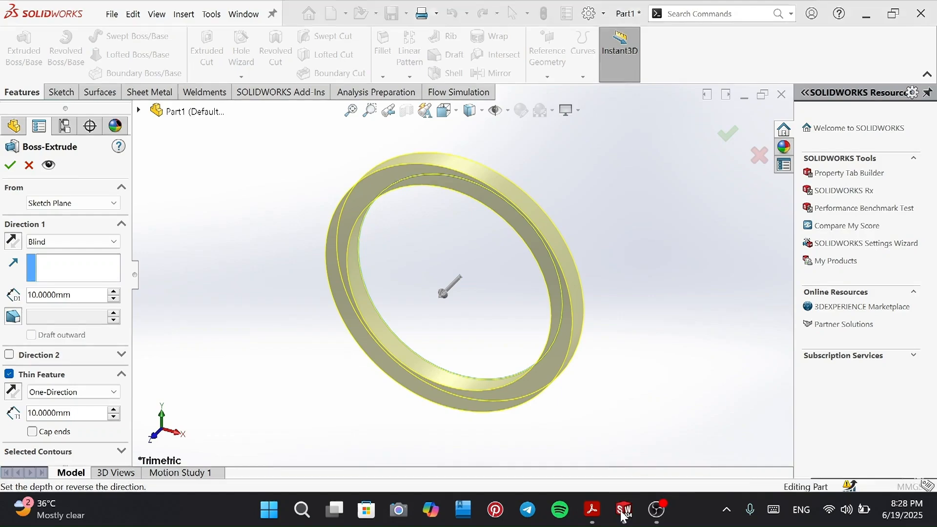
- Set the extrusion depth to 95 mm and the wall thickness to 3.175 mm
{"action": "double_click", "coordinate": [49, 295]}
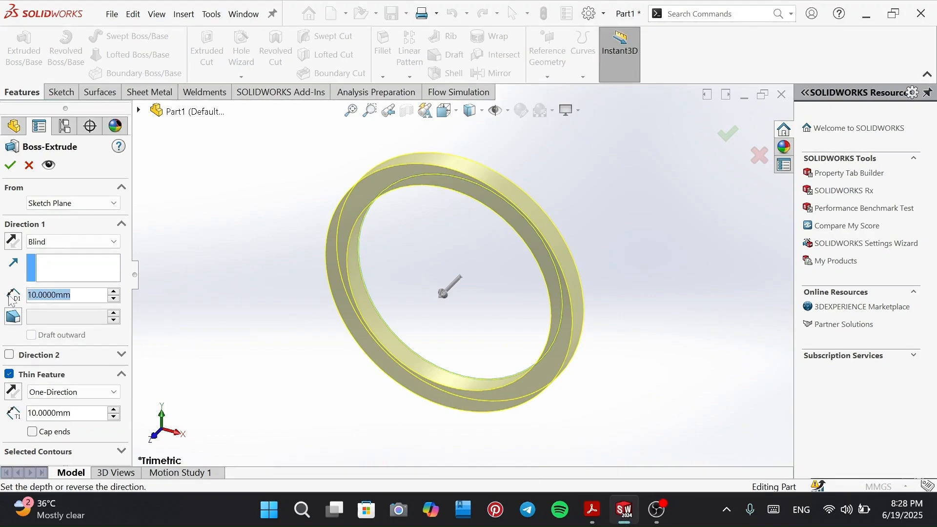
{"action": "type", "text": "9"}
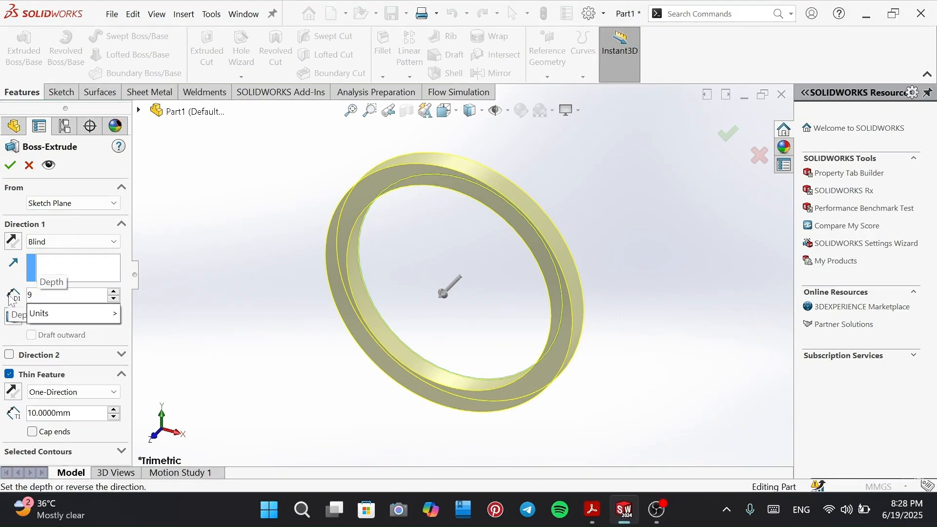
{"action": "type", "text": "5"}
{"action": "key", "text": "Return"}
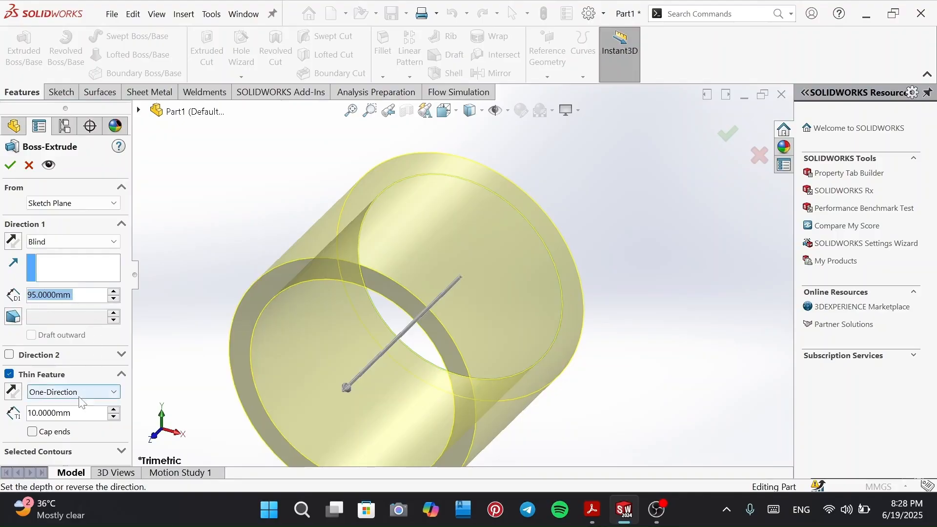
{"action": "double_click", "coordinate": [49, 413]}
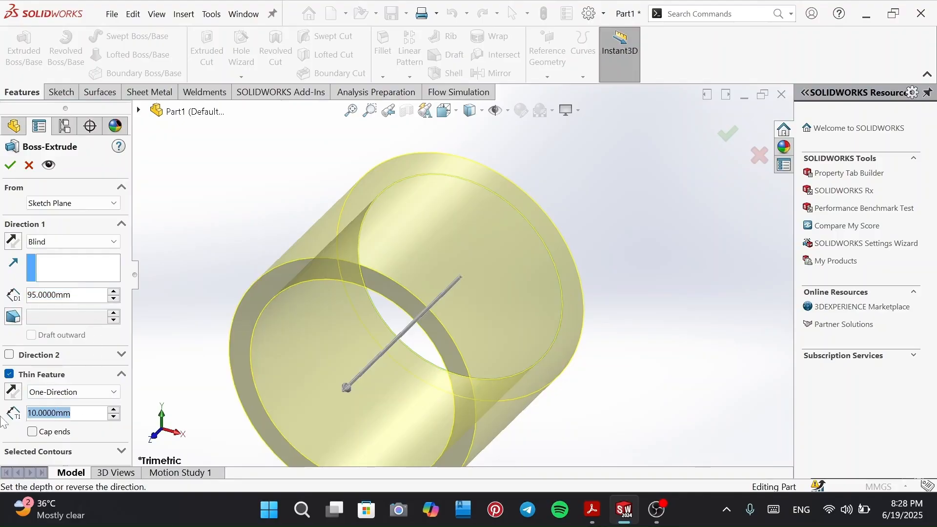
{"action": "type", "text": "3.1"}
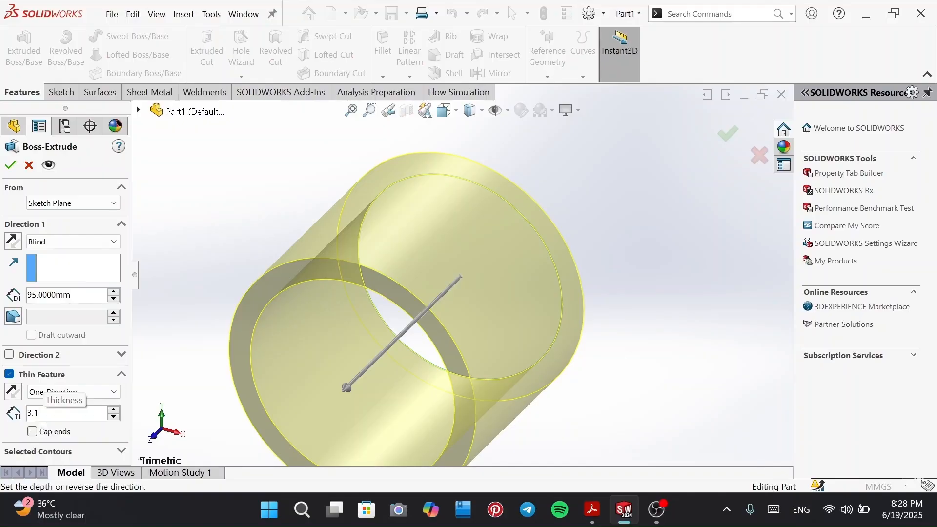
{"action": "type", "text": "75"}
{"action": "key", "text": "Return"}
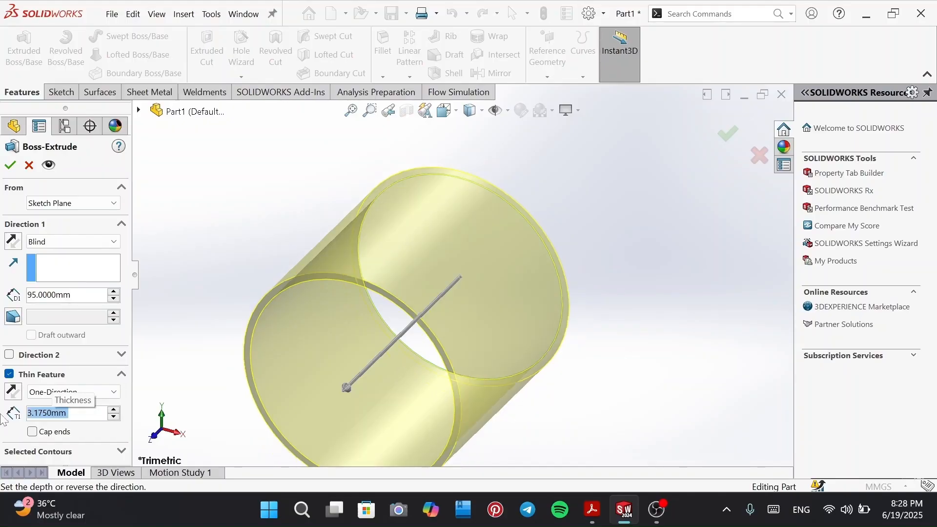
- Verify the values against the tutorial figure and confirm Extrude-Thin1
{"action": "left_click", "coordinate": [592, 510]}
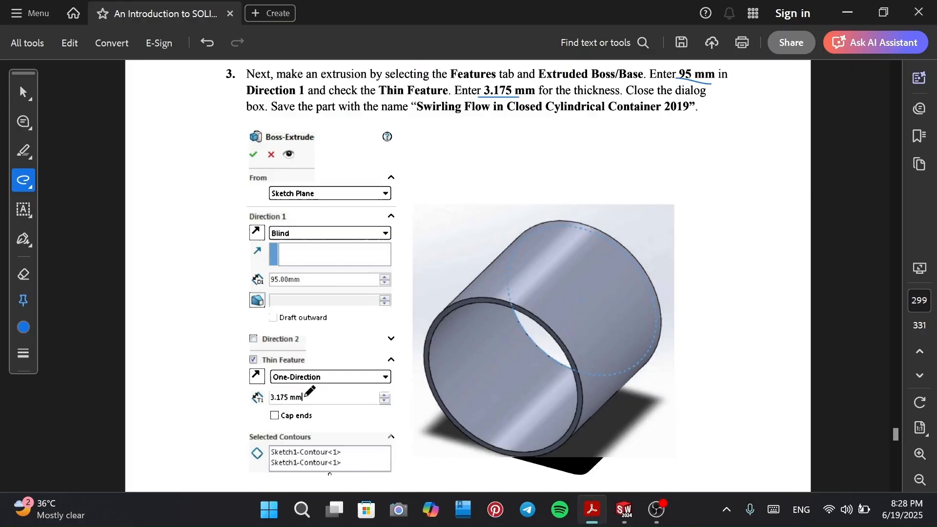
{"action": "left_click_drag", "start_coordinate": [252, 404], "coordinate": [221, 381]}
{"action": "left_click_drag", "start_coordinate": [245, 276], "coordinate": [238, 268]}
{"action": "scroll", "coordinate": [461, 344], "scroll_direction": "down", "scroll_amount": 5}
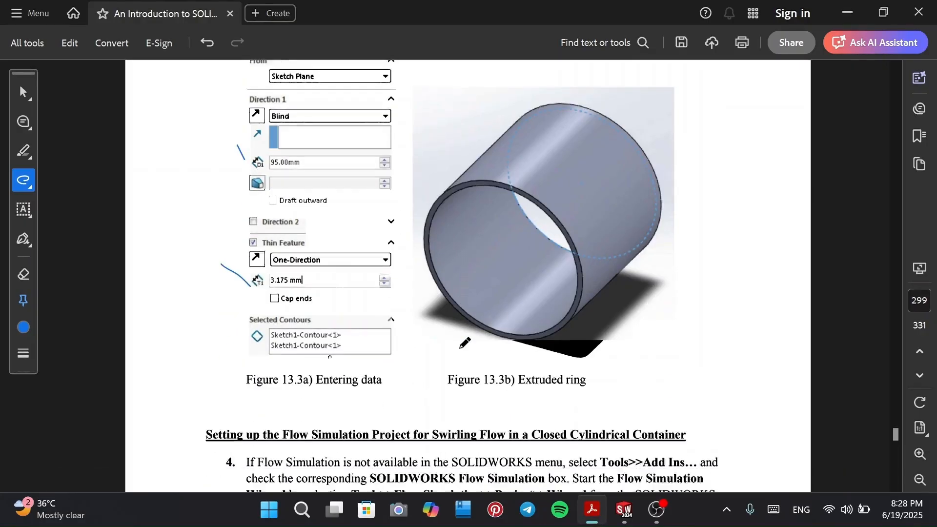
{"action": "left_click", "coordinate": [624, 509]}
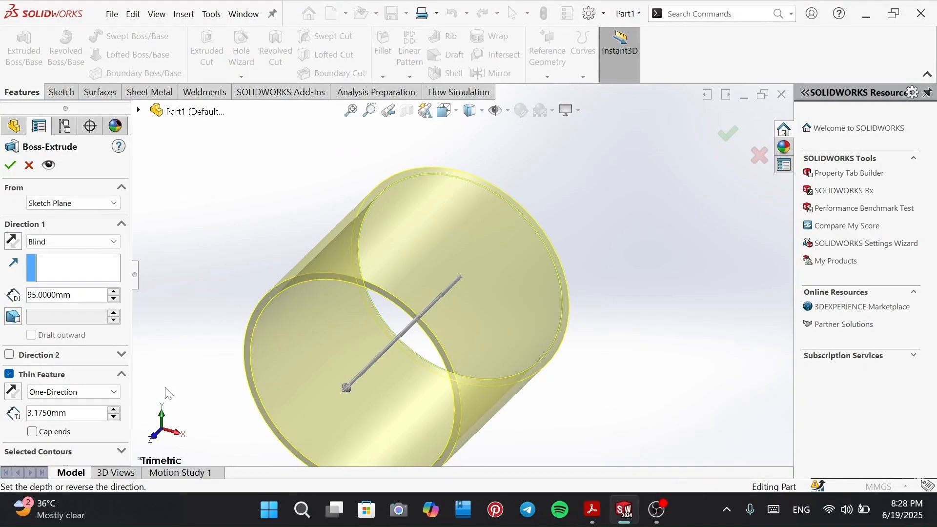
{"action": "left_click_drag", "start_coordinate": [83, 415], "coordinate": [43, 413]}
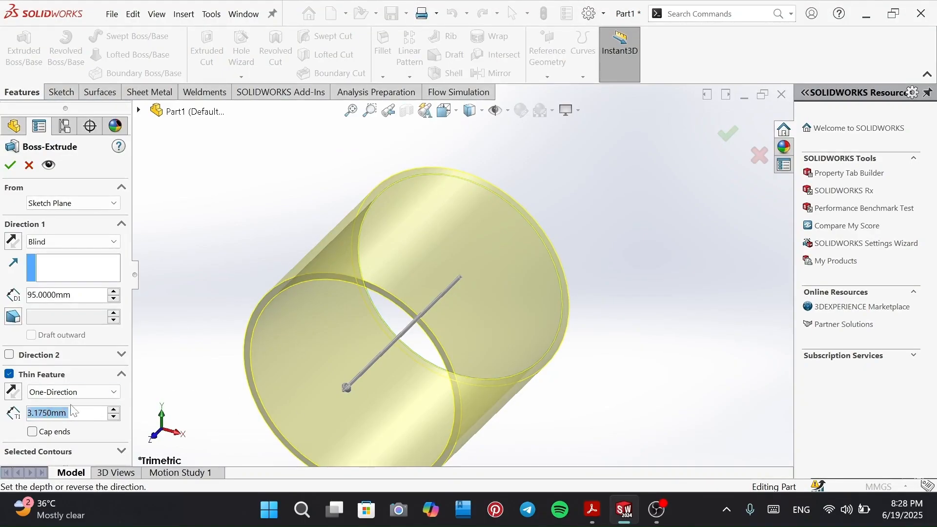
{"action": "left_click", "coordinate": [71, 295]}
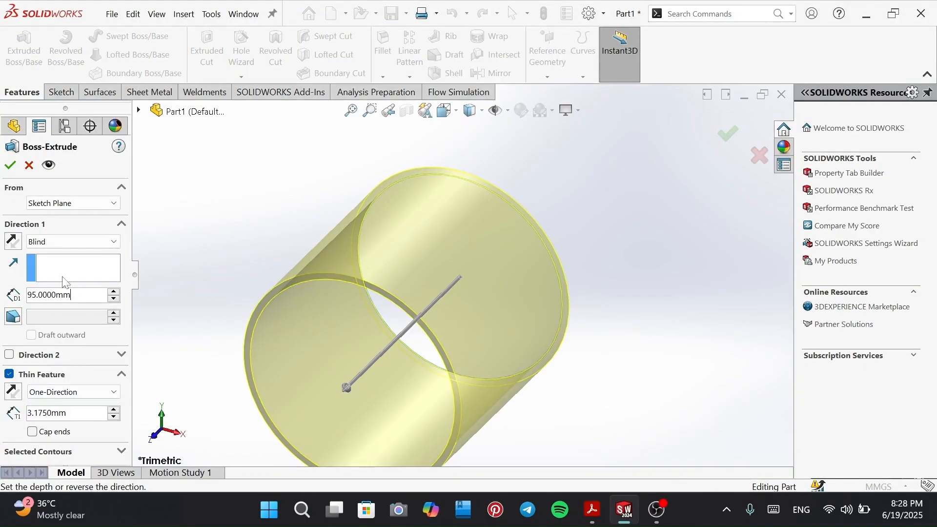
{"action": "left_click", "coordinate": [9, 165]}
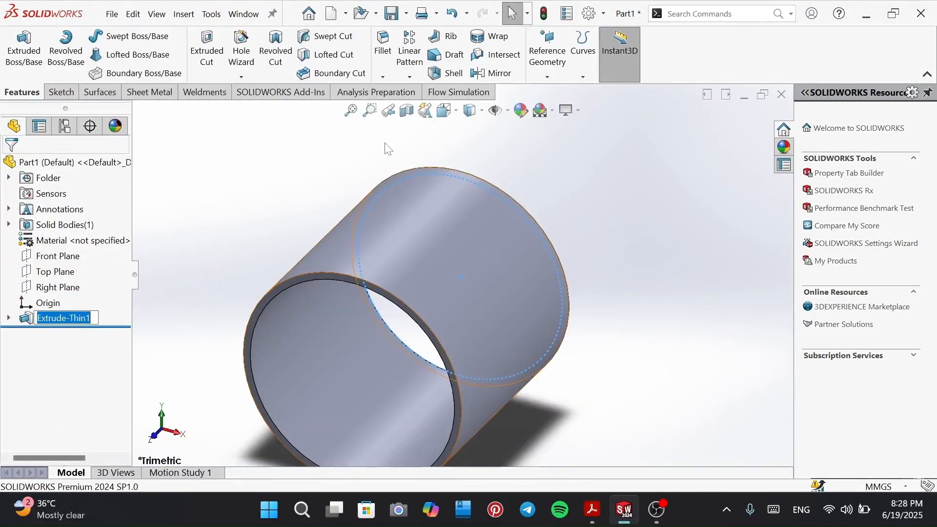
- Fit the tube in view and enter 'CH 13 flow' as the Save As file name
{"action": "left_click", "coordinate": [351, 110]}
{"action": "left_click", "coordinate": [592, 509]}
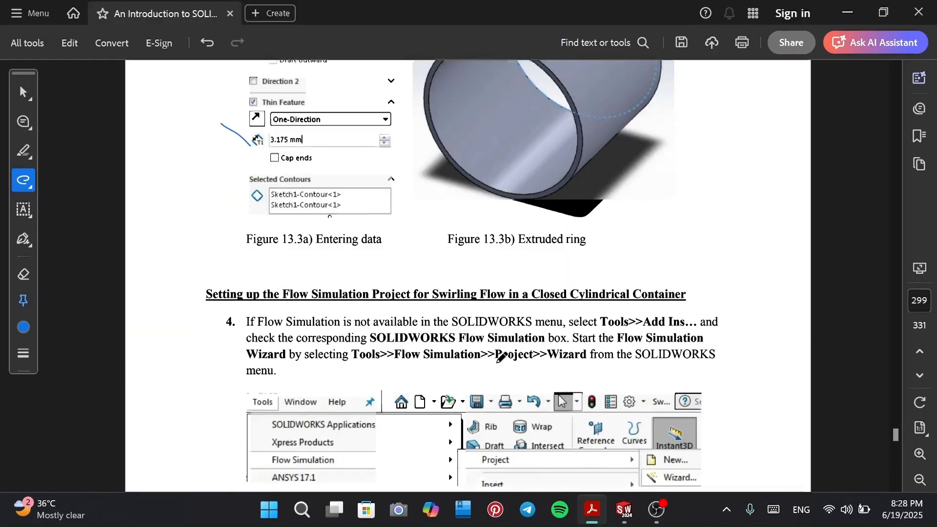
{"action": "scroll", "coordinate": [500, 356], "scroll_direction": "down", "scroll_amount": 5}
{"action": "left_click", "coordinate": [624, 510]}
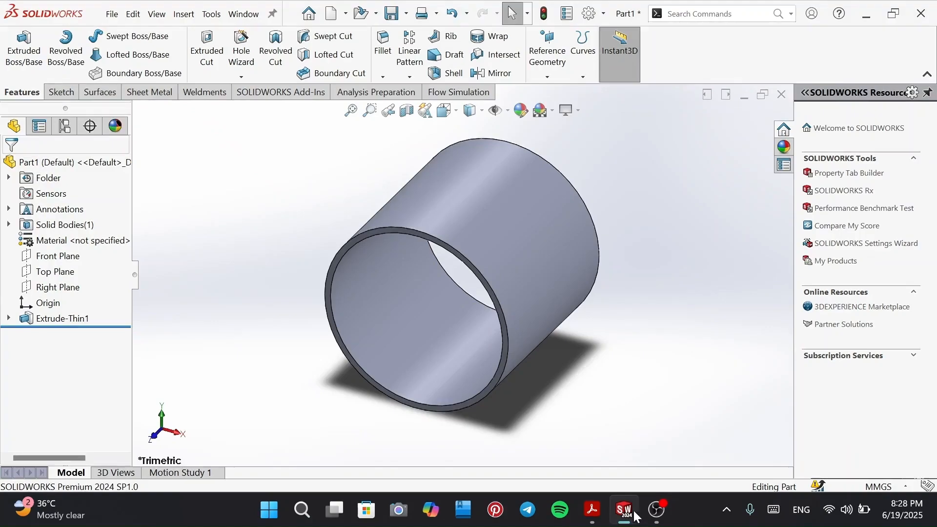
{"action": "left_click", "coordinate": [393, 13]}
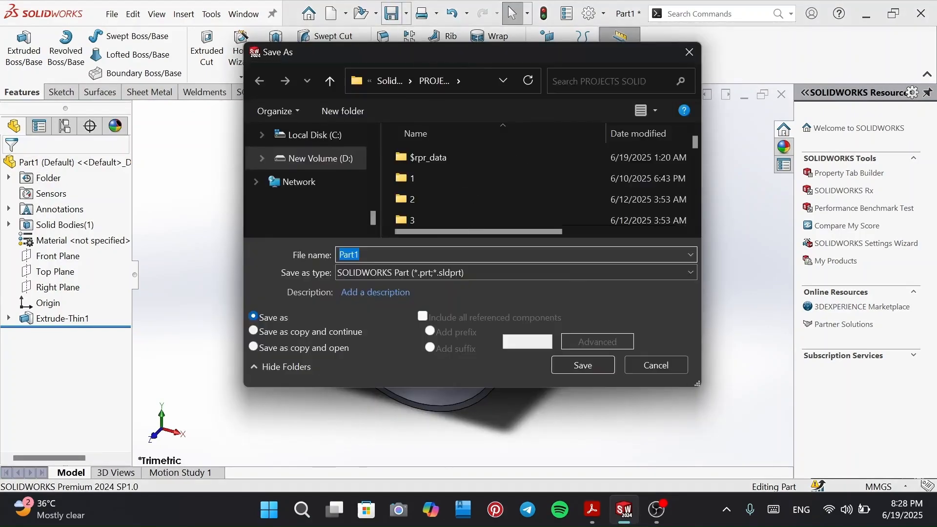
{"action": "type", "text": "CH 13 flow"}
- Save the part as CH 13 flow and name a new Flow Simulation Wizard project
{"action": "key", "text": "Return"}
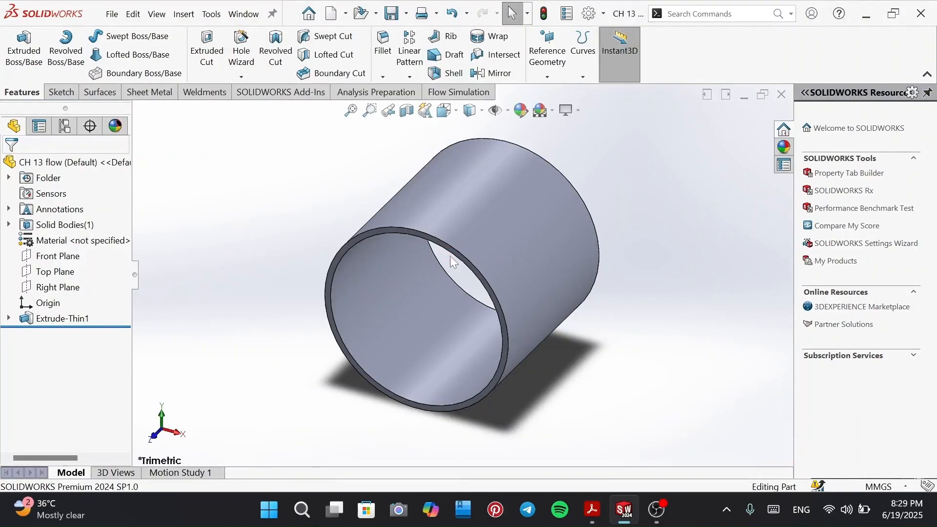
{"action": "left_click", "coordinate": [458, 92]}
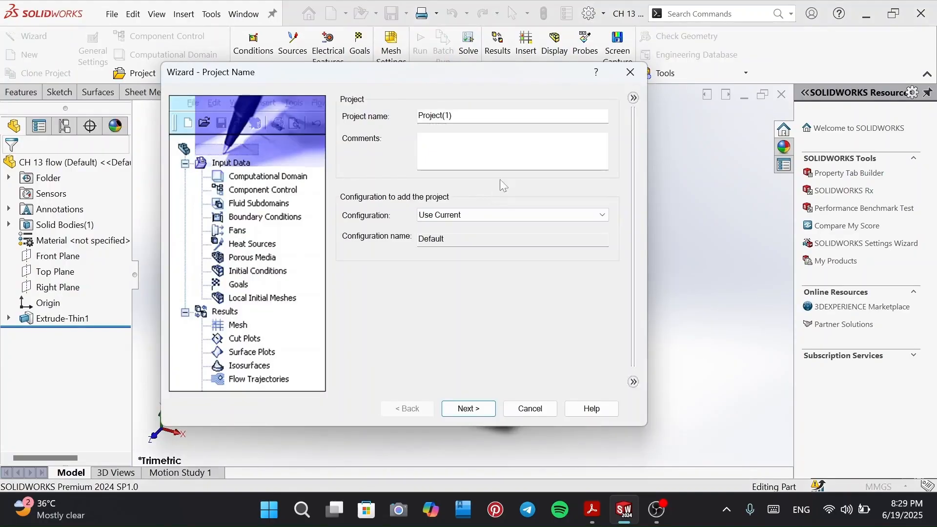
{"action": "type", "text": "MOHSEN QUSAY"}
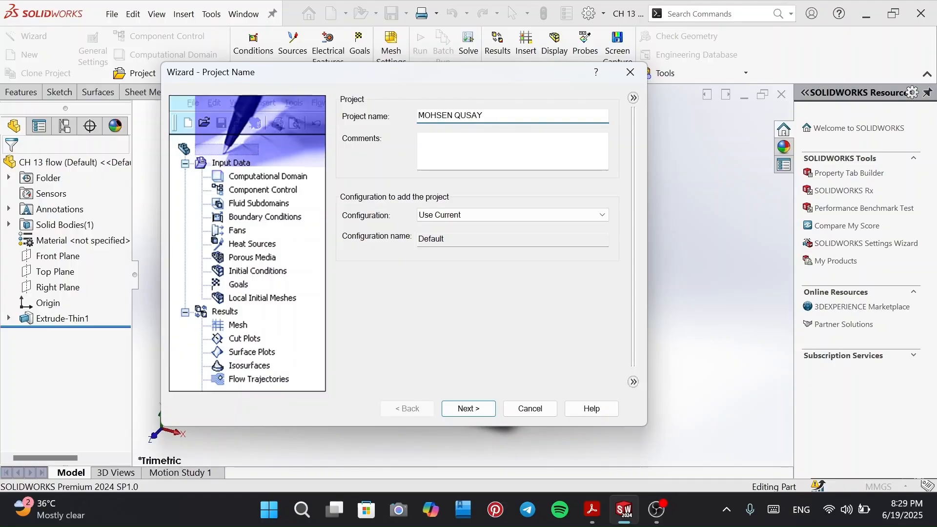
{"action": "left_click", "coordinate": [467, 410]}
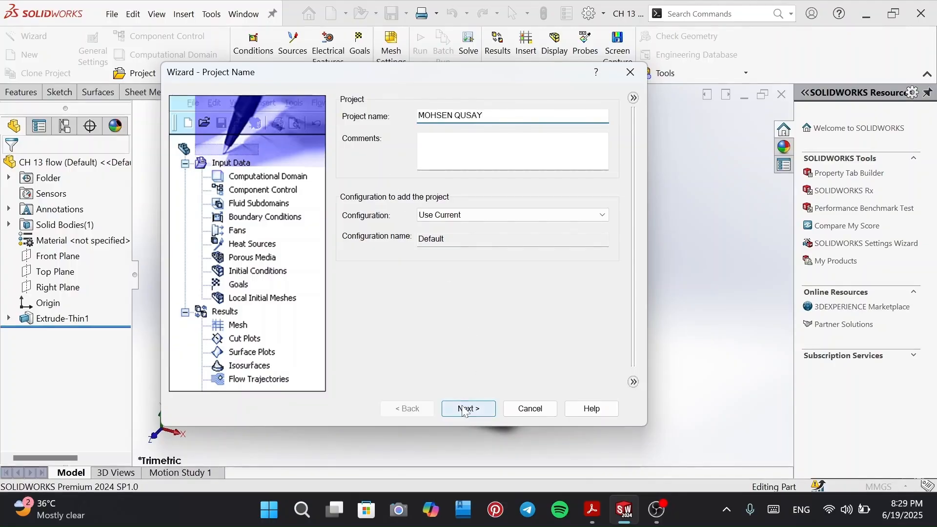
- Choose the SI (m-kg-s) unit system and advance to the analysis type step
{"action": "left_click", "coordinate": [424, 174]}
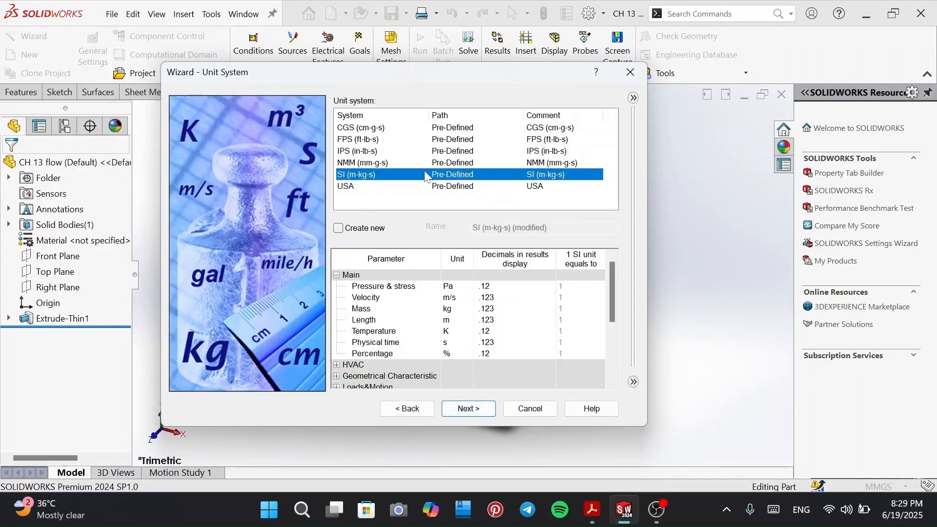
{"action": "left_click", "coordinate": [467, 408]}
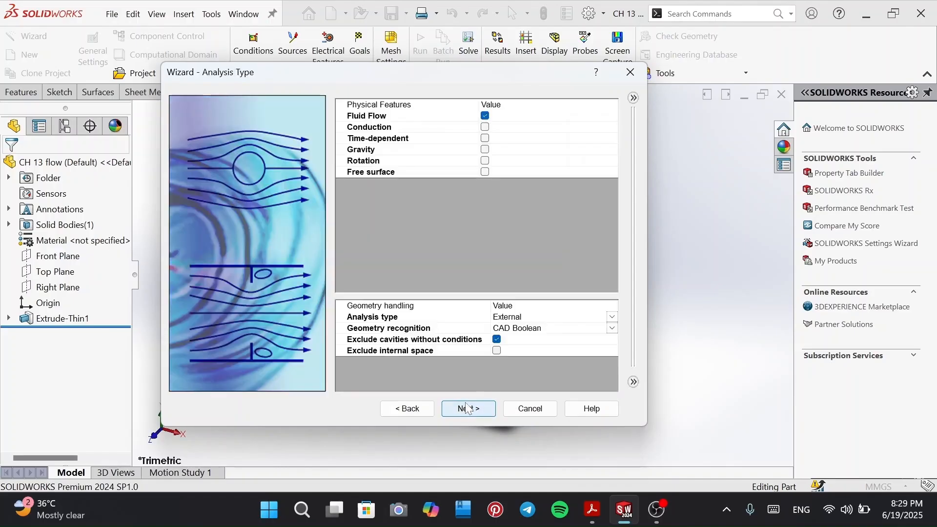
{"action": "left_click", "coordinate": [580, 507]}
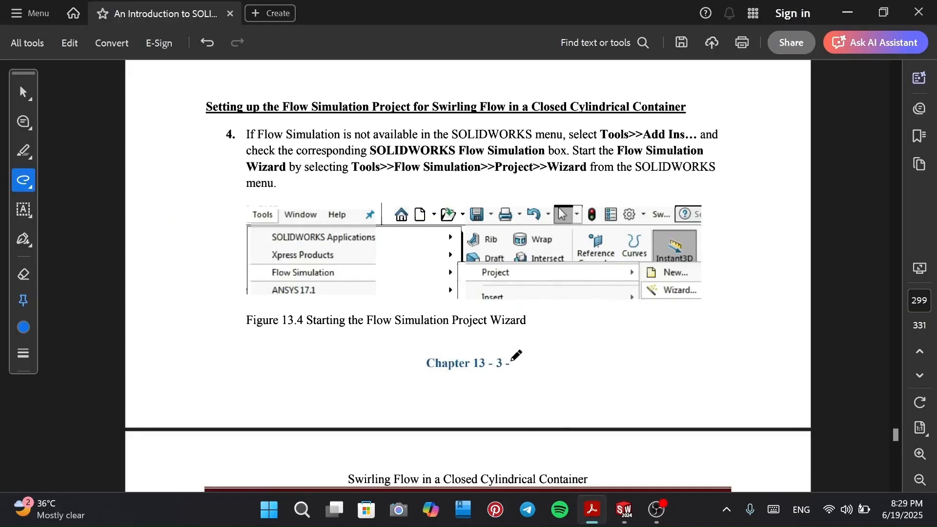
- Scroll through the tutorial to step 7, marking text along the way
{"action": "scroll", "coordinate": [495, 317], "scroll_direction": "down", "scroll_amount": 3}
{"action": "scroll", "coordinate": [500, 288], "scroll_direction": "up", "scroll_amount": 1}
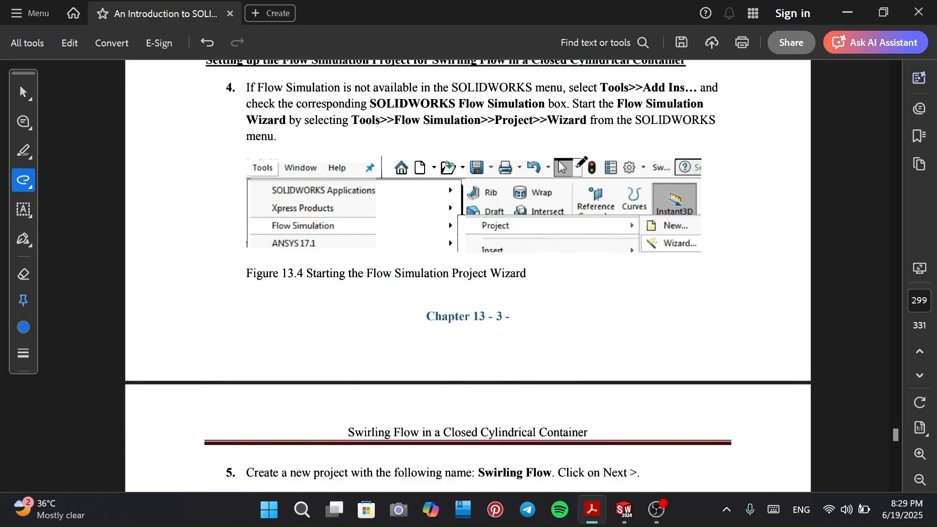
{"action": "scroll", "coordinate": [473, 292], "scroll_direction": "down", "scroll_amount": 12}
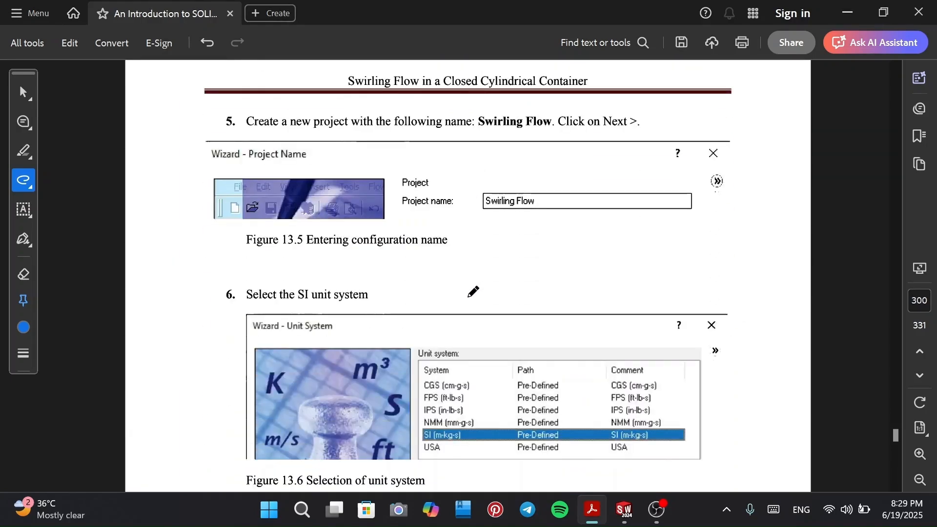
{"action": "left_click_drag", "start_coordinate": [494, 221], "coordinate": [532, 223]}
{"action": "scroll", "coordinate": [518, 245], "scroll_direction": "down", "scroll_amount": 5}
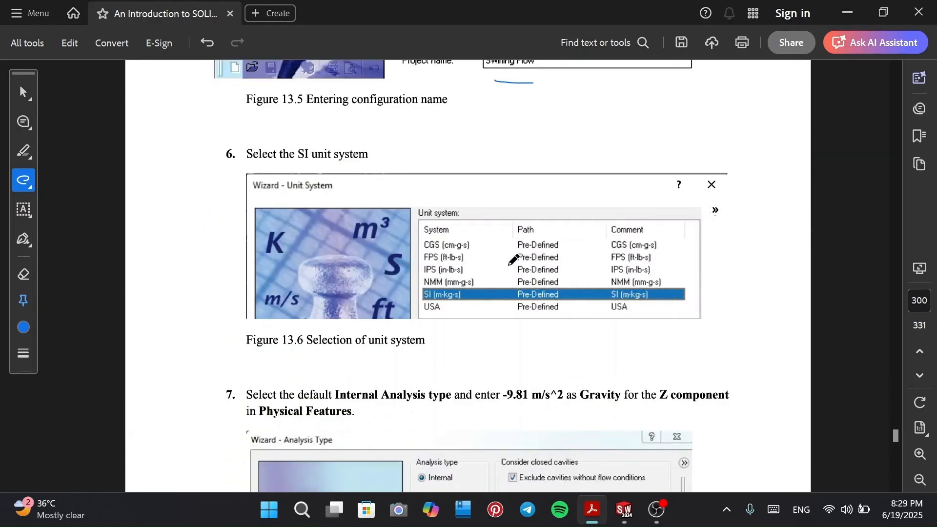
{"action": "left_click_drag", "start_coordinate": [497, 289], "coordinate": [516, 275]}
{"action": "scroll", "coordinate": [510, 276], "scroll_direction": "down", "scroll_amount": 7}
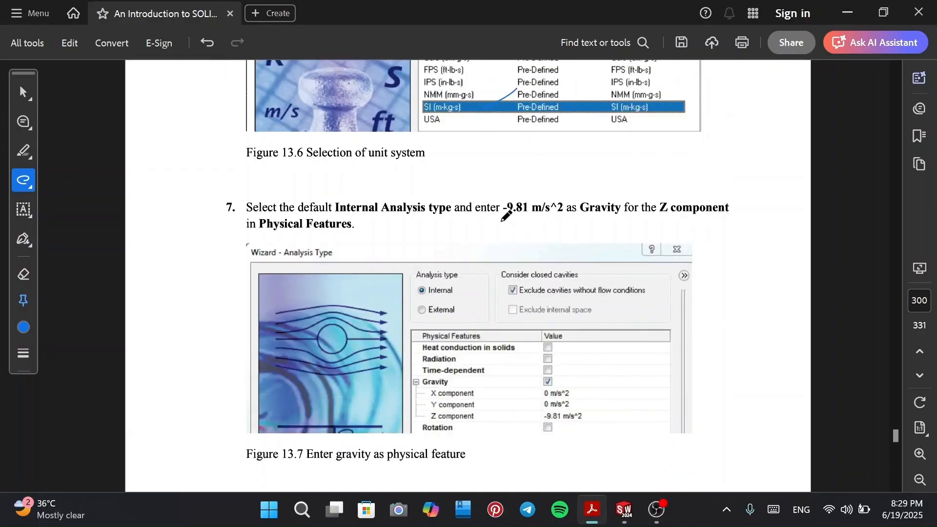
- Underline -9.81 m/s^2, Z component and Gravity in step 7, then return to SOLIDWORKS
{"action": "left_click_drag", "start_coordinate": [501, 220], "coordinate": [574, 219]}
{"action": "left_click_drag", "start_coordinate": [652, 219], "coordinate": [723, 219]}
{"action": "left_click_drag", "start_coordinate": [587, 220], "coordinate": [630, 219]}
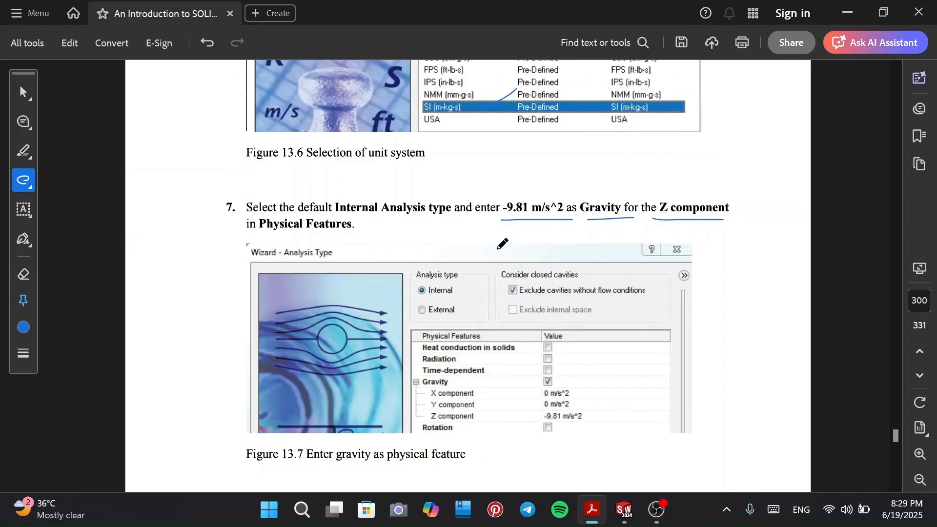
{"action": "left_click", "coordinate": [624, 510]}
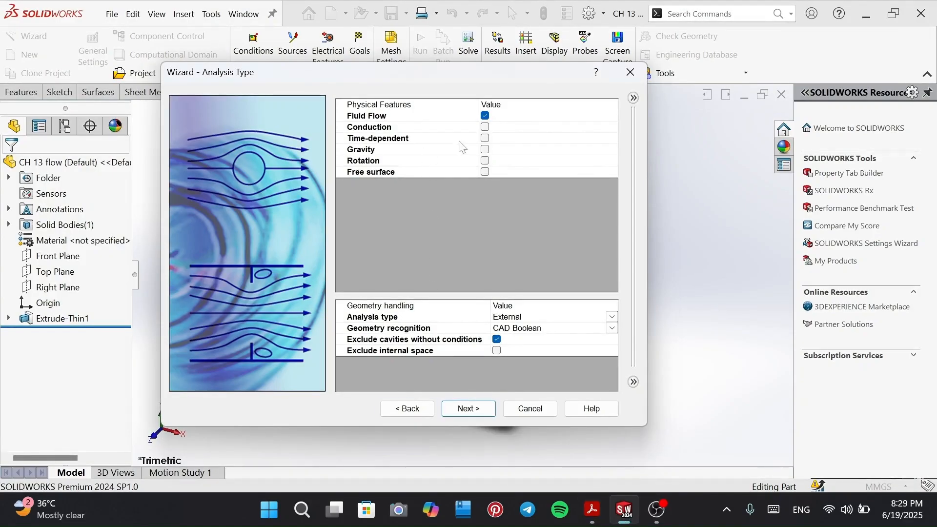
- Enable gravity with a Z component of -9.81 m/s^2, checking it against the tutorial
{"action": "left_click", "coordinate": [488, 151]}
{"action": "left_click", "coordinate": [486, 150]}
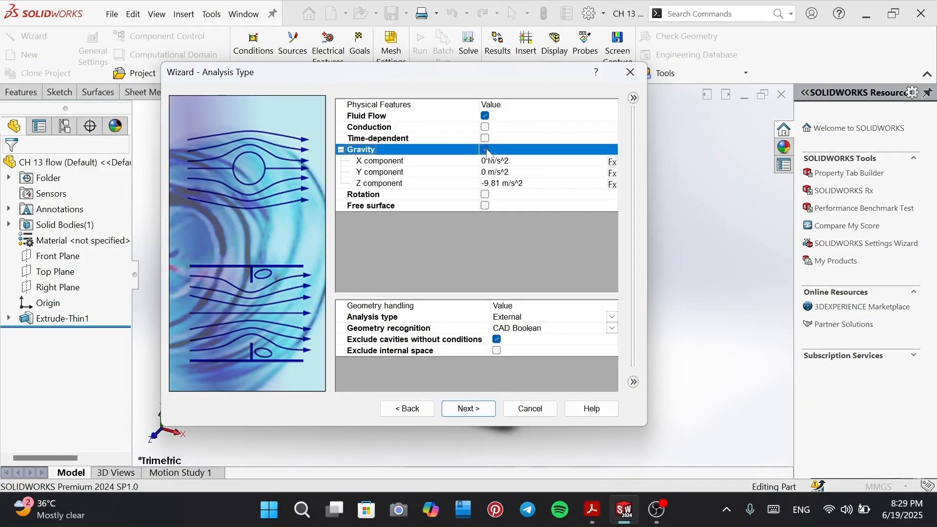
{"action": "left_click", "coordinate": [466, 184]}
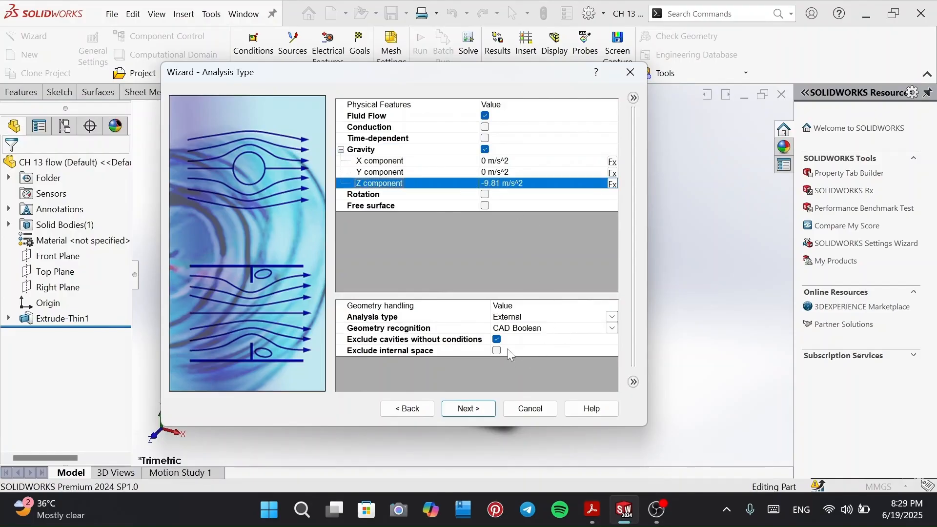
{"action": "left_click", "coordinate": [598, 513]}
{"action": "scroll", "coordinate": [459, 276], "scroll_direction": "down", "scroll_amount": 10}
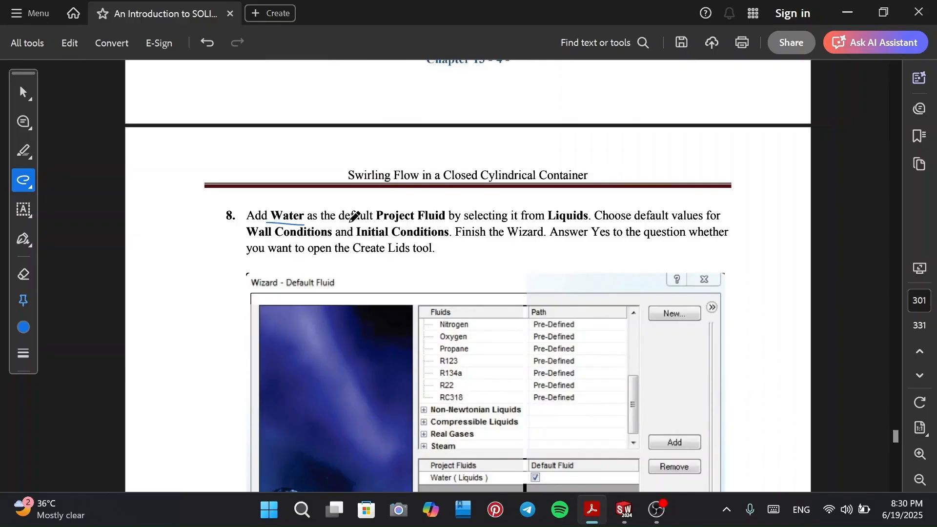
{"action": "scroll", "coordinate": [460, 210], "scroll_direction": "up", "scroll_amount": 8}
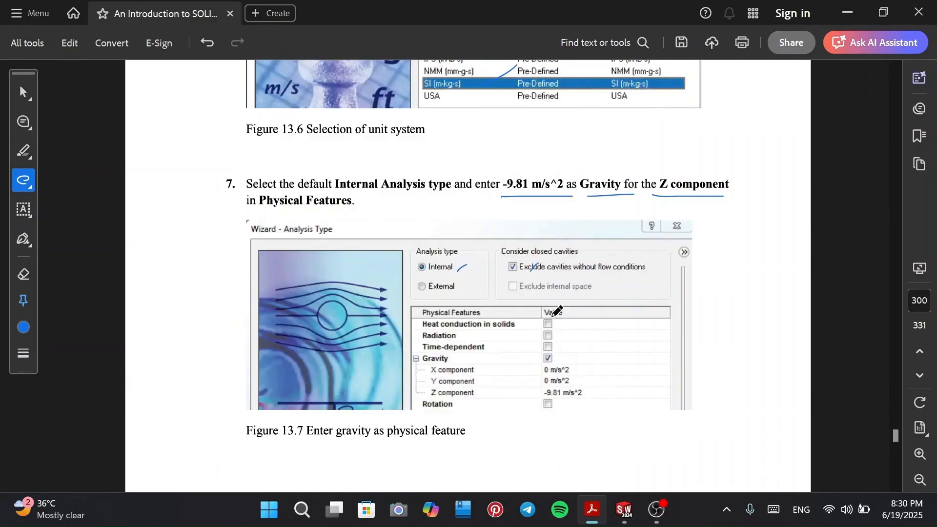
{"action": "left_click", "coordinate": [624, 510]}
- Set the analysis type to Internal and review the cavity exclusion and gravity settings
{"action": "left_click", "coordinate": [532, 319]}
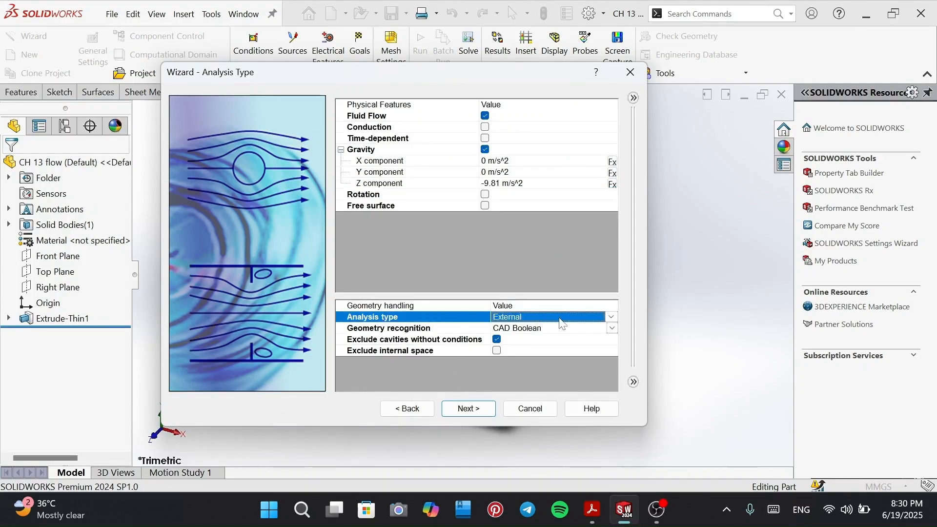
{"action": "left_click", "coordinate": [612, 317]}
{"action": "left_click", "coordinate": [598, 328]}
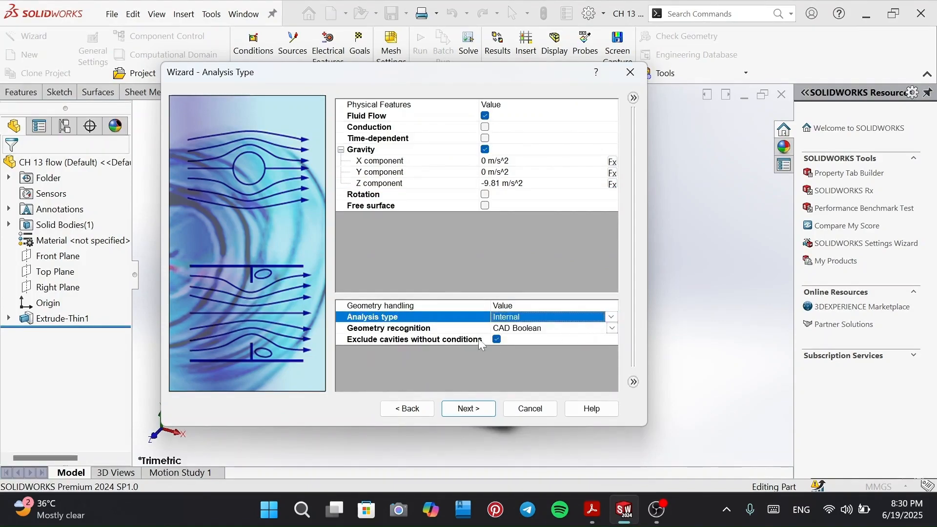
{"action": "left_click", "coordinate": [432, 339]}
{"action": "left_click", "coordinate": [473, 185]}
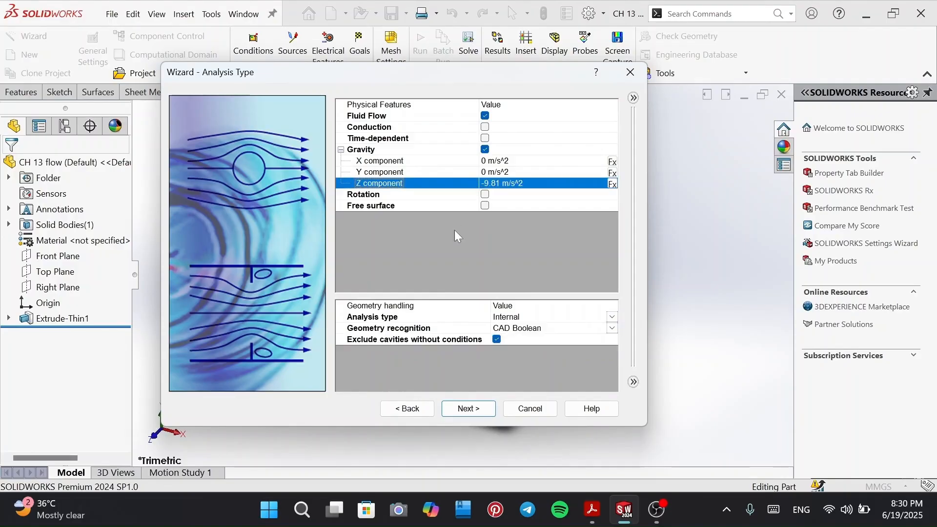
- Add Water from the predefined Liquids as the project fluid
{"action": "left_click", "coordinate": [477, 410]}
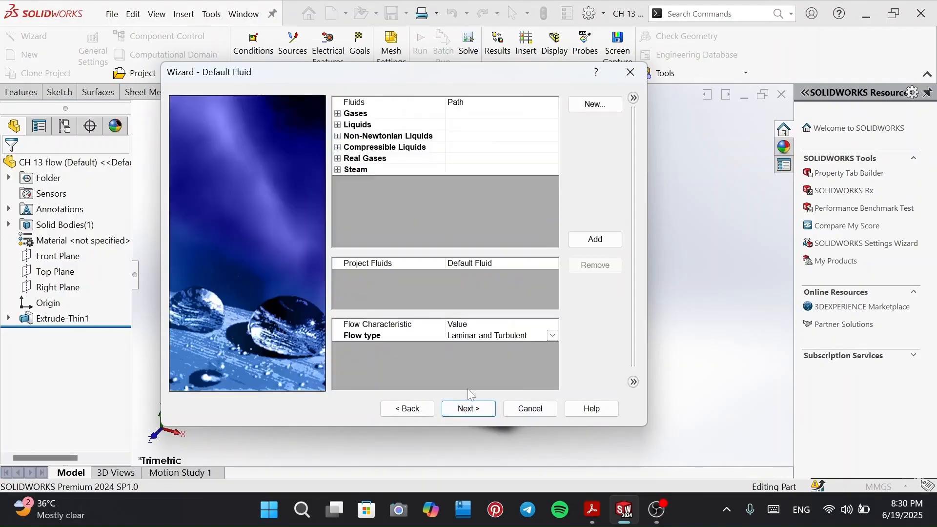
{"action": "left_click", "coordinate": [337, 125]}
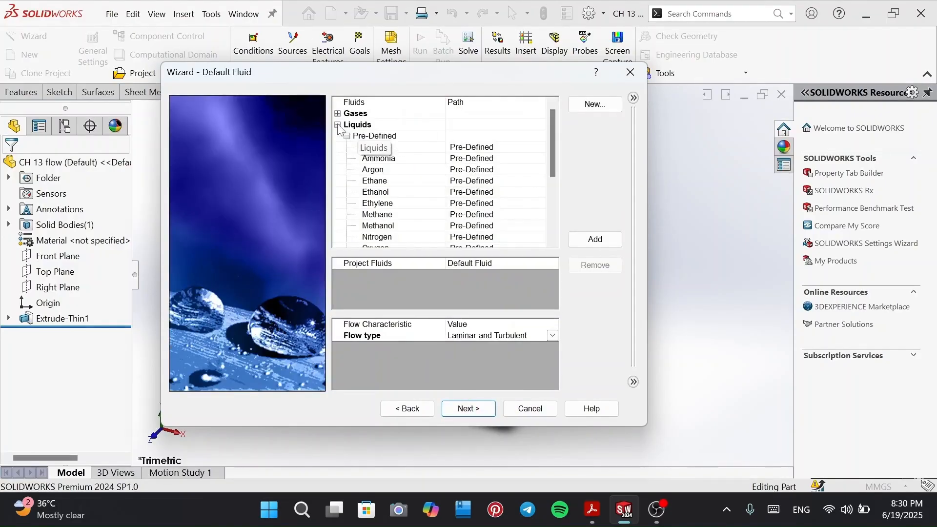
{"action": "left_click", "coordinate": [595, 239]}
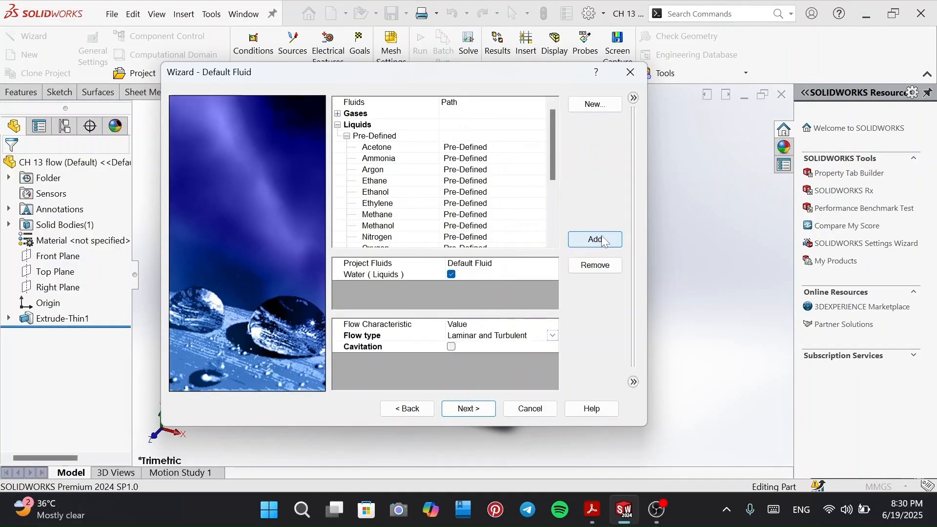
{"action": "left_click", "coordinate": [588, 497]}
- Underline 'Initial Conditions' and 'Finish the Wizard' in tutorial step 8, then go back to SOLIDWORKS
{"action": "scroll", "coordinate": [513, 390], "scroll_direction": "down", "scroll_amount": 3}
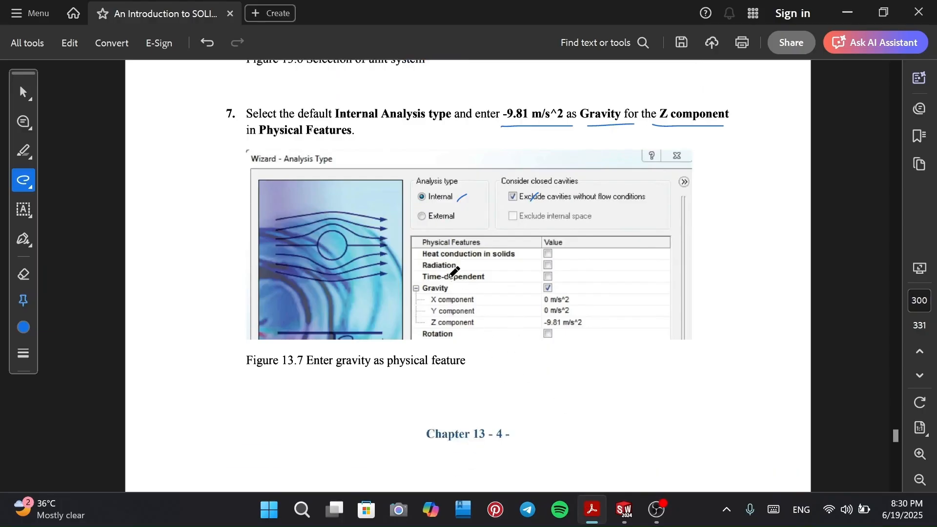
{"action": "scroll", "coordinate": [455, 271], "scroll_direction": "down", "scroll_amount": 10}
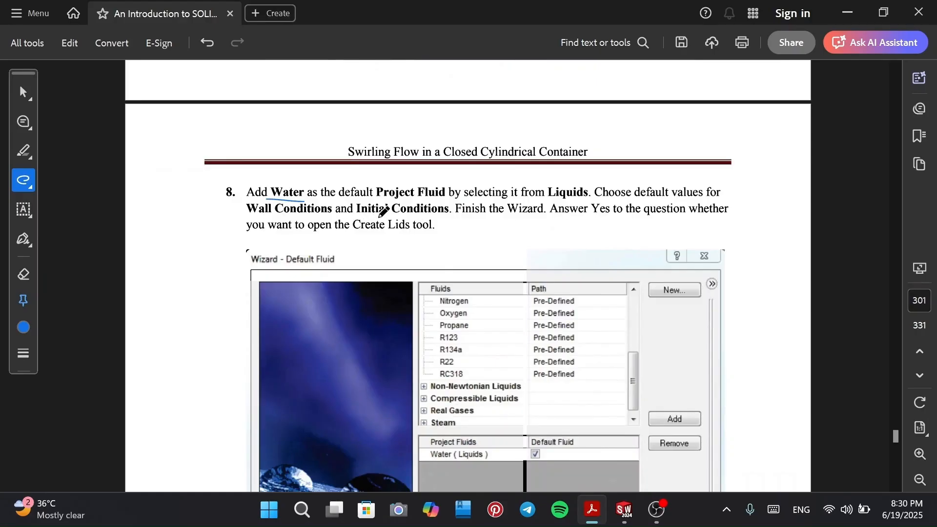
{"action": "left_click_drag", "start_coordinate": [378, 216], "coordinate": [513, 216]}
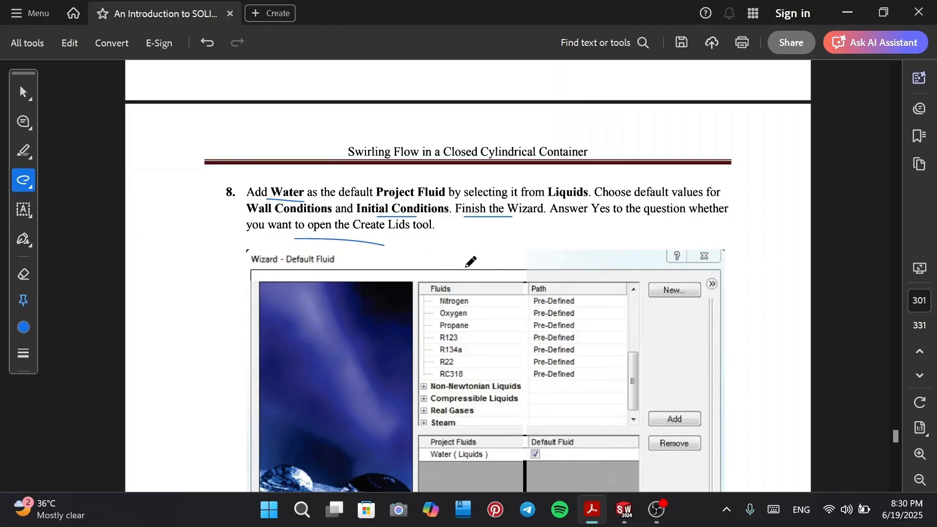
{"action": "scroll", "coordinate": [470, 261], "scroll_direction": "down", "scroll_amount": 5}
{"action": "left_click", "coordinate": [624, 509]}
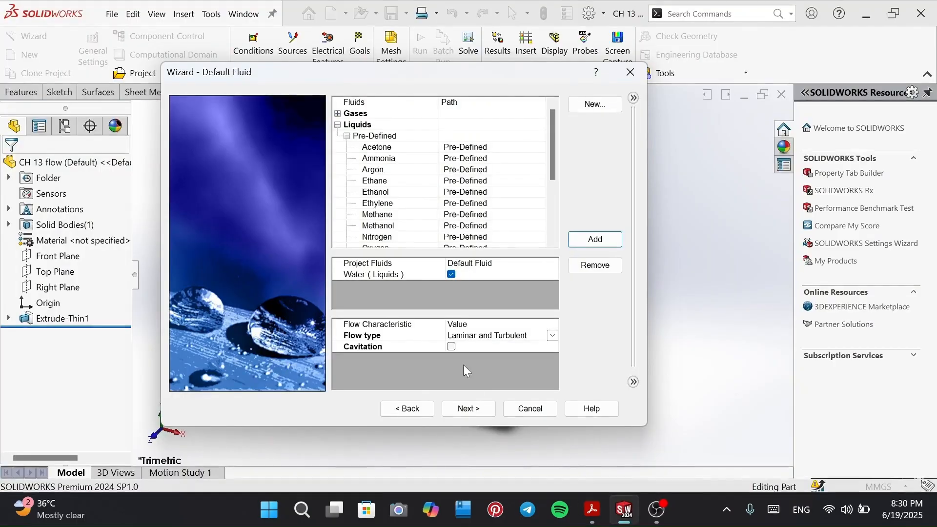
- Finish the wizard with Water, default wall conditions and default initial conditions
{"action": "left_click", "coordinate": [469, 410]}
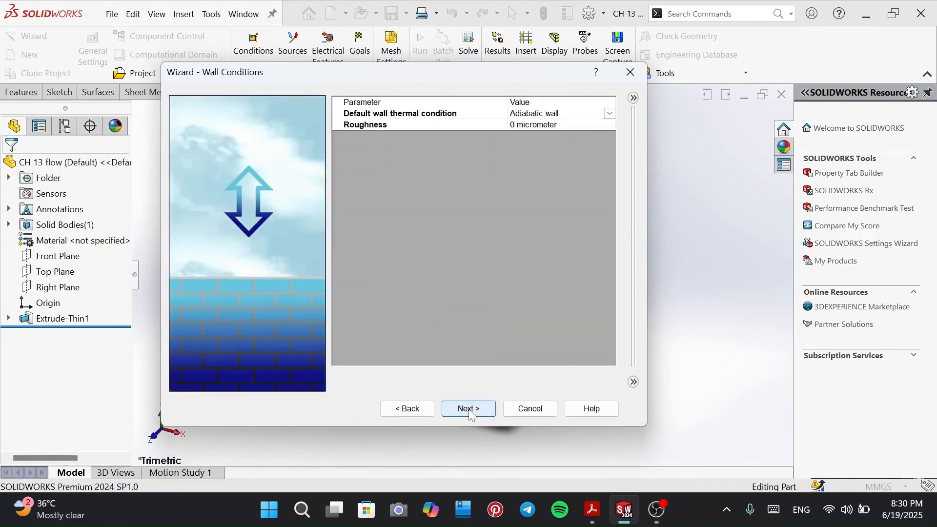
{"action": "left_click", "coordinate": [470, 409]}
{"action": "left_click", "coordinate": [469, 408]}
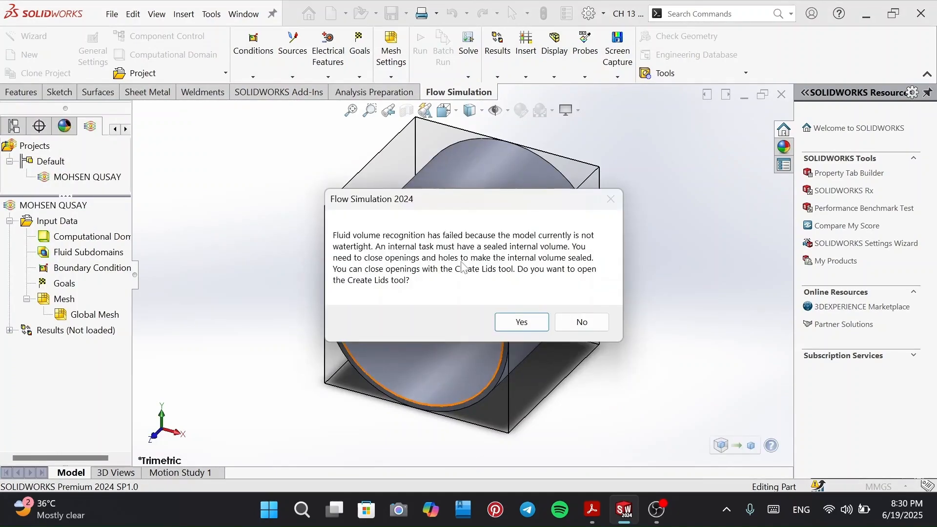
- Open Create Lids and select both open end faces of the tube
{"action": "left_click", "coordinate": [504, 318]}
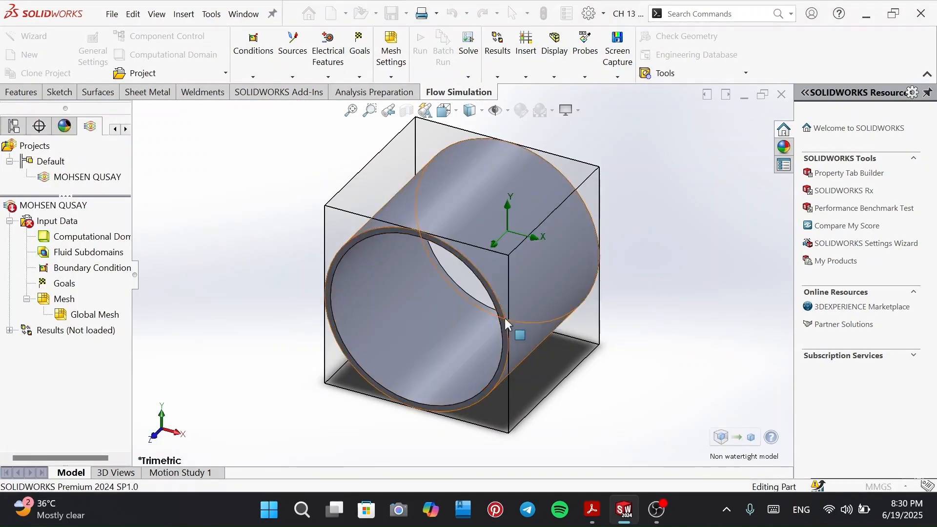
{"action": "left_click", "coordinate": [485, 285]}
{"action": "middle_click_drag", "start_coordinate": [586, 238], "coordinate": [478, 274]}
{"action": "left_click", "coordinate": [470, 276]}
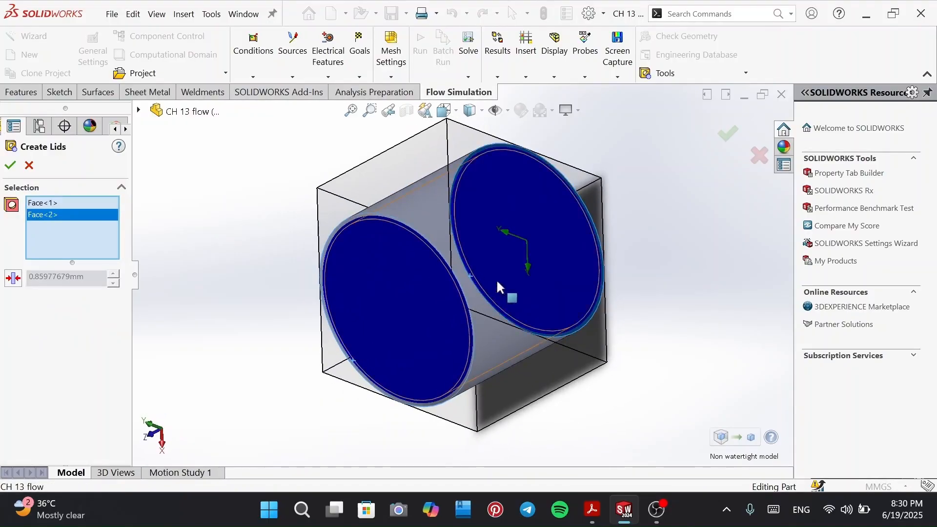
{"action": "middle_click_drag", "start_coordinate": [598, 341], "coordinate": [623, 414]}
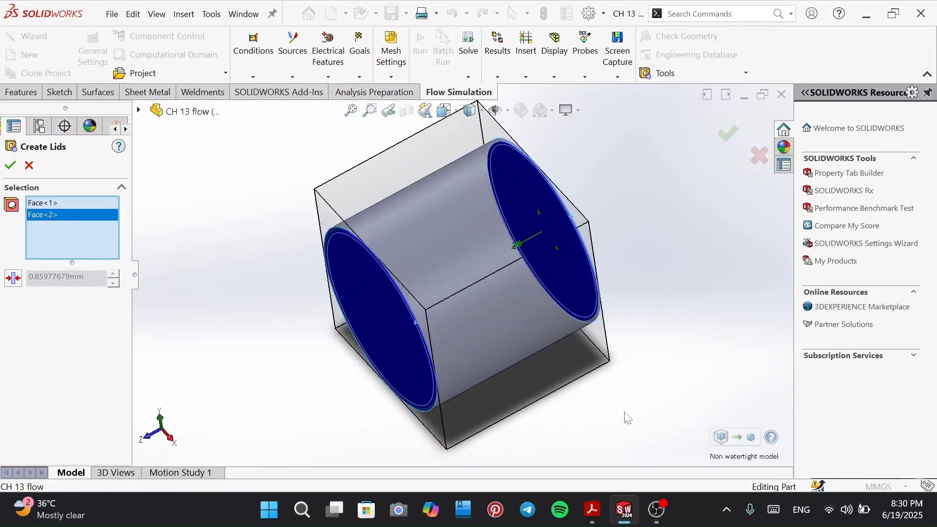
{"action": "left_click", "coordinate": [592, 509]}
{"action": "scroll", "coordinate": [525, 324], "scroll_direction": "down", "scroll_amount": 12}
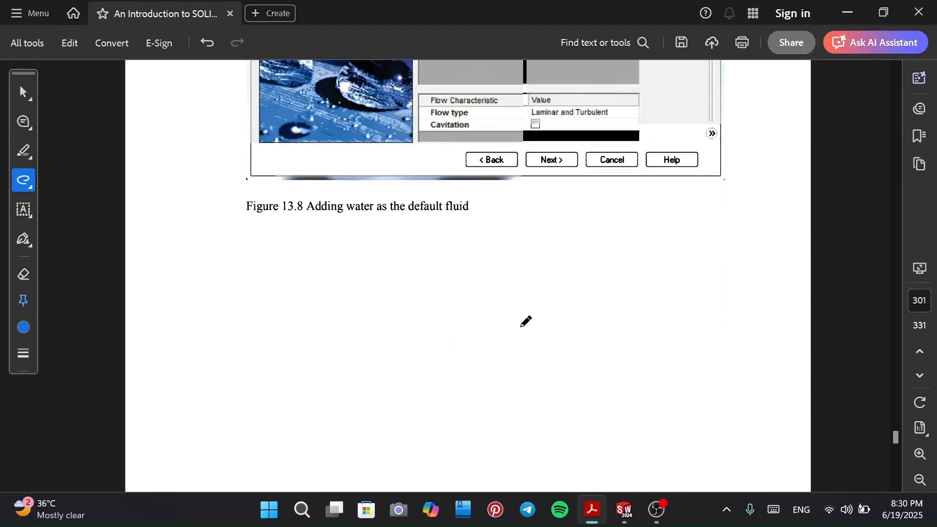
- Look up the 1.00 mm lid thickness in tutorial step 9 and enable a custom lid thickness
{"action": "scroll", "coordinate": [492, 319], "scroll_direction": "down", "scroll_amount": 2}
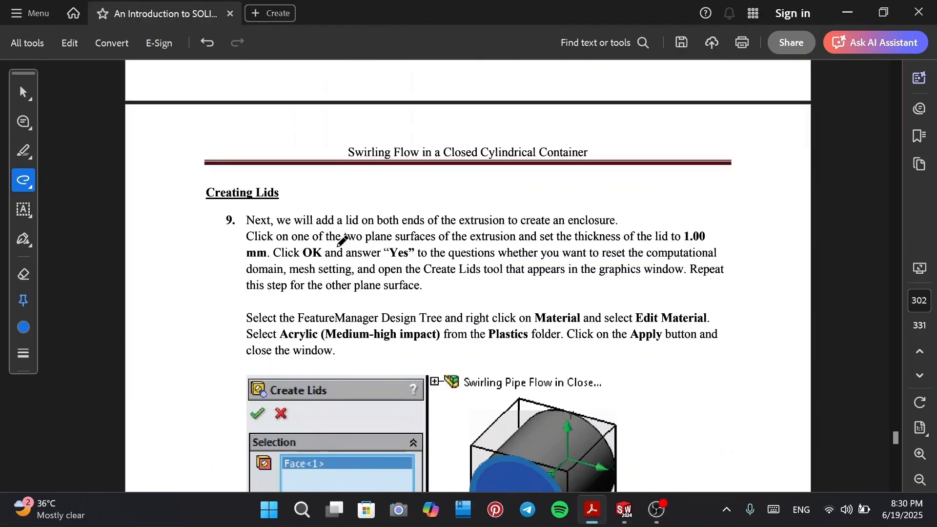
{"action": "scroll", "coordinate": [378, 261], "scroll_direction": "down", "scroll_amount": 2}
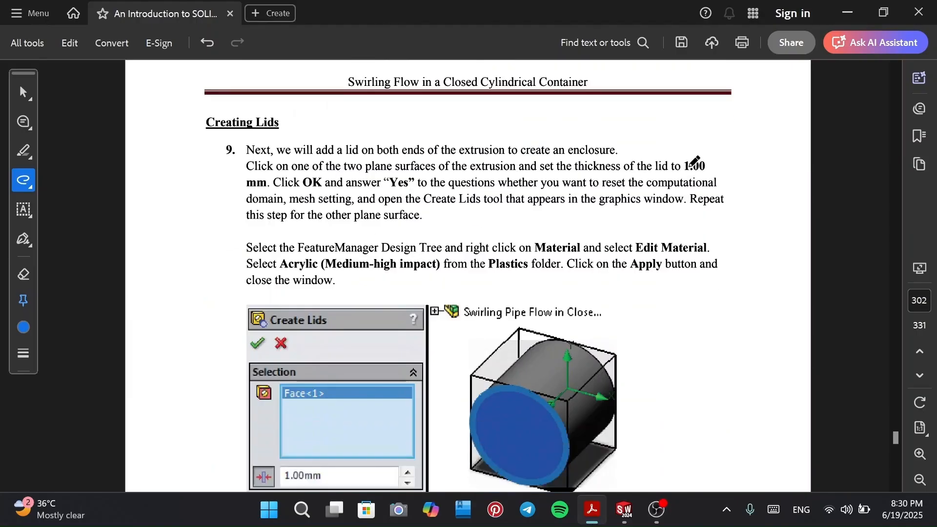
{"action": "scroll", "coordinate": [703, 169], "scroll_direction": "down", "scroll_amount": 2}
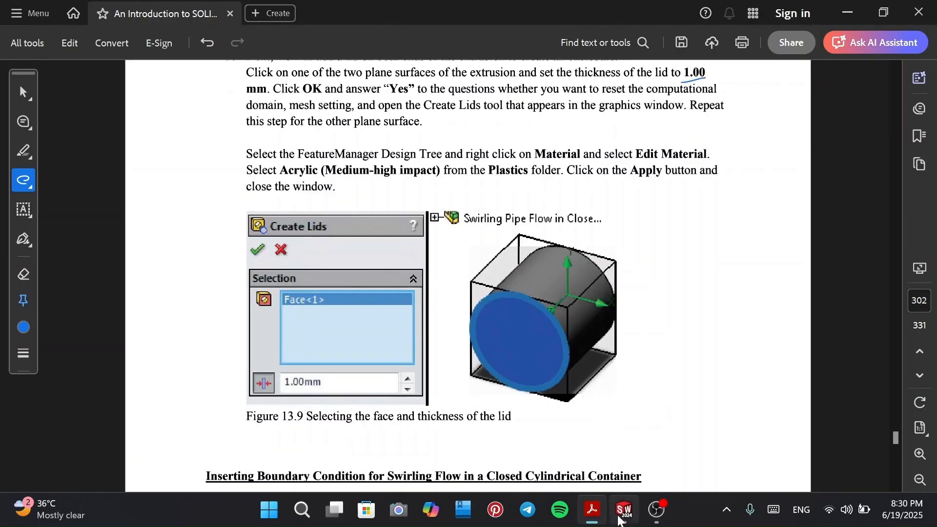
{"action": "left_click", "coordinate": [611, 508]}
{"action": "left_click", "coordinate": [13, 277]}
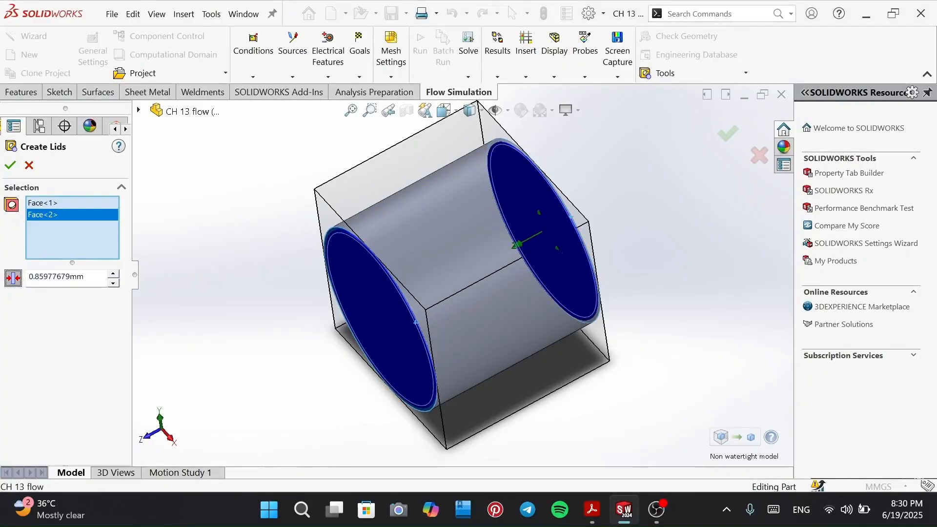
- Set the lid thickness to 1 mm and create lids on both cylinder ends
{"action": "left_click", "coordinate": [77, 276]}
{"action": "double_click", "coordinate": [76, 277]}
{"action": "type", "text": "1"}
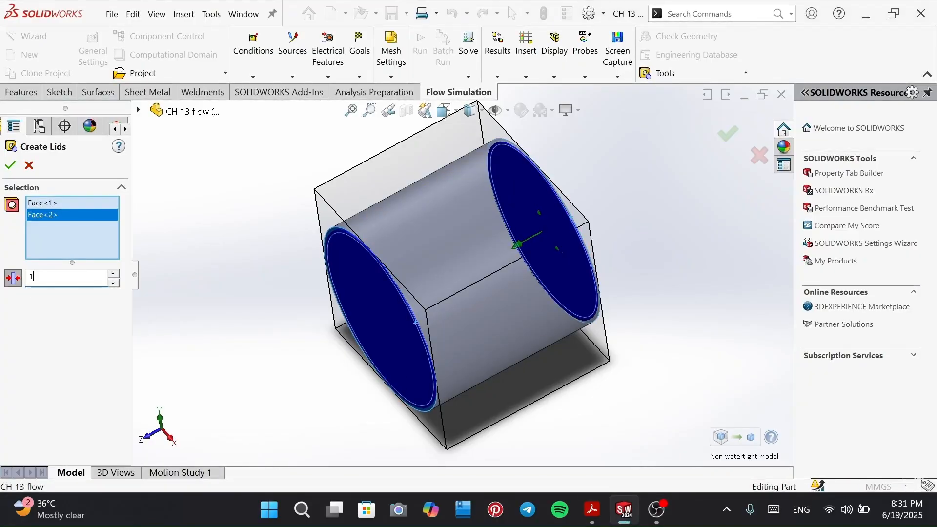
{"action": "key", "text": "Return"}
{"action": "left_click", "coordinate": [10, 165]}
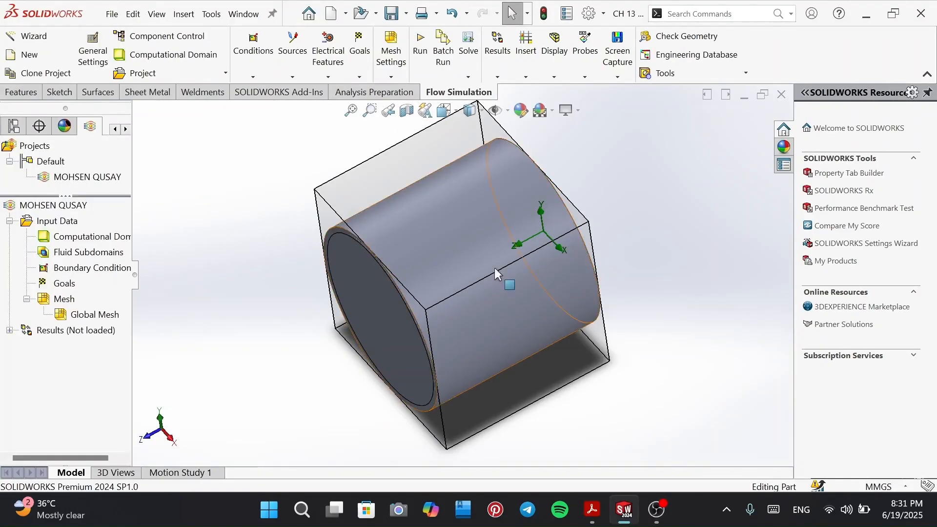
- Show the model in Isometric view, then bring up the tutorial PDF
{"action": "left_click", "coordinate": [454, 115]}
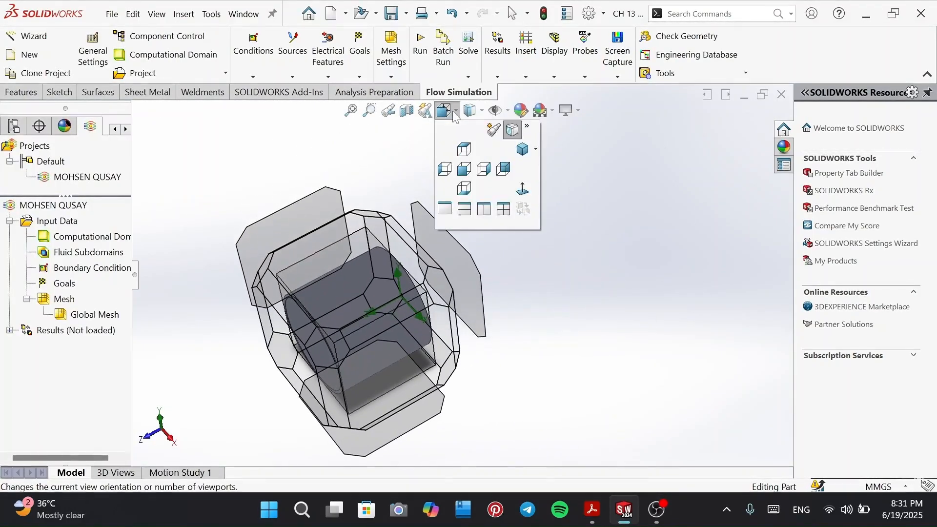
{"action": "left_click", "coordinate": [516, 146]}
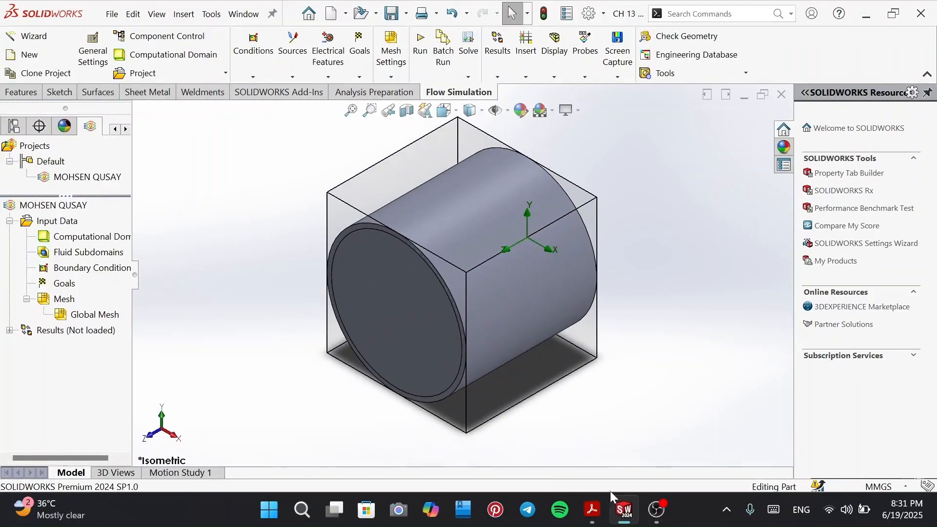
{"action": "left_click", "coordinate": [592, 510]}
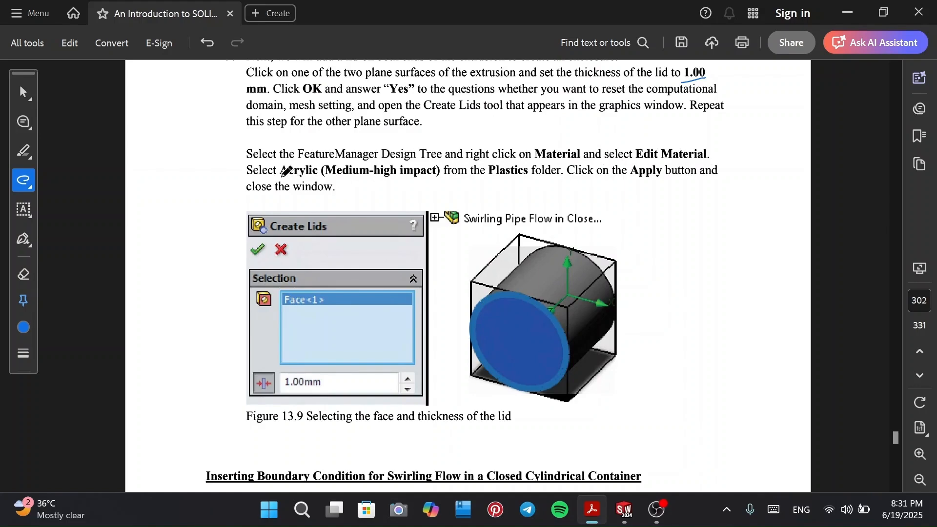
- Underline Acrylic, FeatureManager Design and Material in the tutorial, redoing one stroke, then return to SOLIDWORKS
{"action": "mouse_move", "coordinate": [280, 177]}
{"action": "left_mouse_down"}
{"action": "mouse_move", "coordinate": [335, 185]}
{"action": "mouse_move", "coordinate": [518, 181]}
{"action": "left_mouse_up"}
{"action": "key", "text": "ctrl+z"}
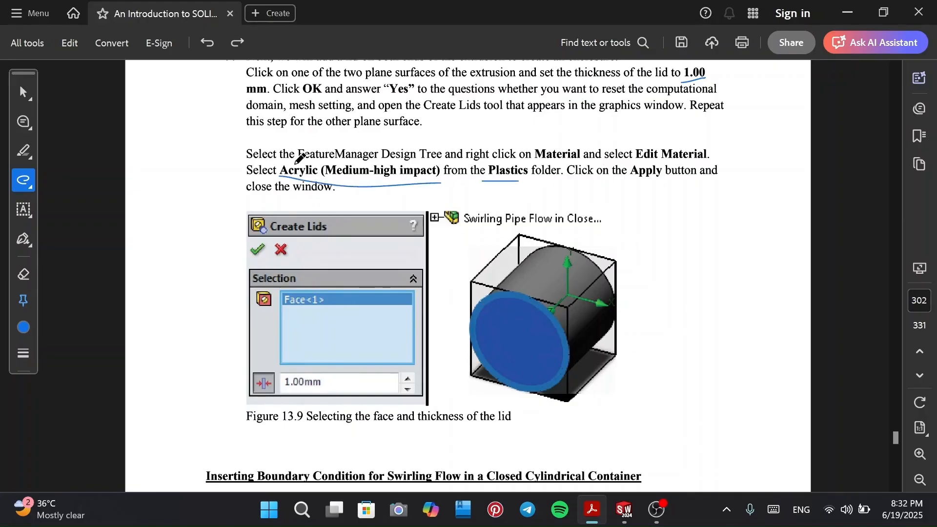
{"action": "left_click_drag", "start_coordinate": [296, 163], "coordinate": [417, 162]}
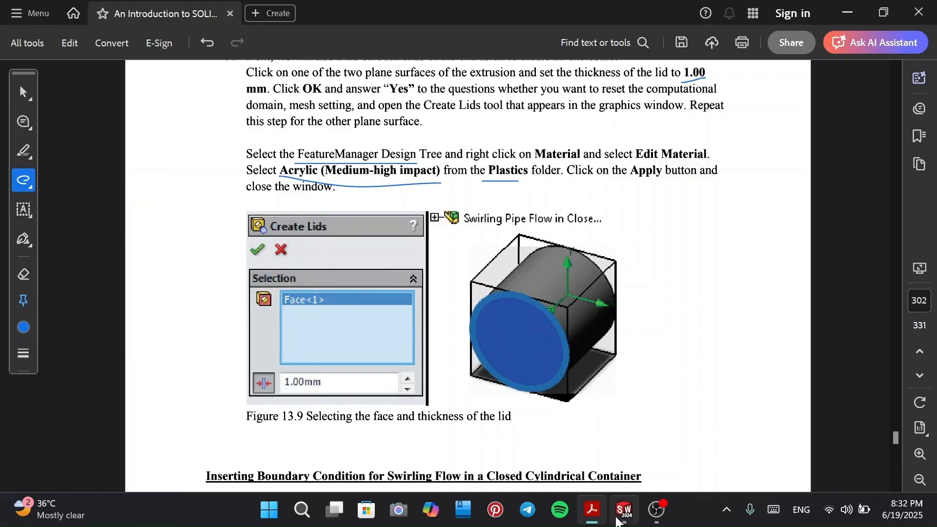
{"action": "left_click_drag", "start_coordinate": [535, 165], "coordinate": [565, 164]}
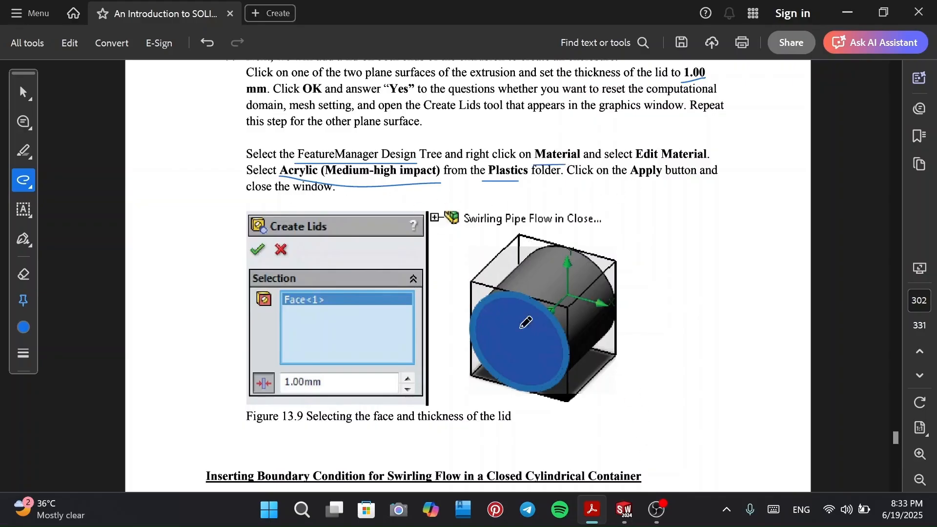
{"action": "left_click", "coordinate": [624, 509]}
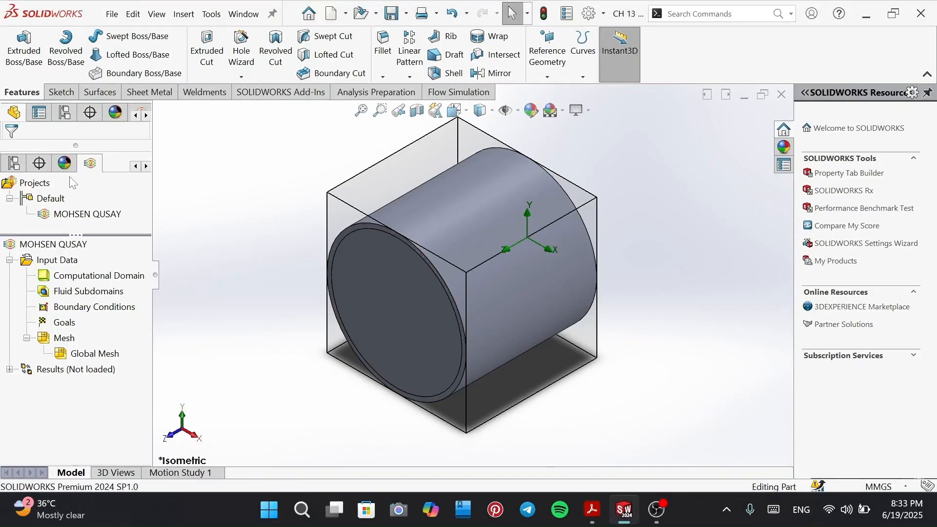
- Open the part's material editor and select Acrylic (Medium-high impact) under Plastics
{"action": "left_click_drag", "start_coordinate": [78, 235], "coordinate": [85, 323]}
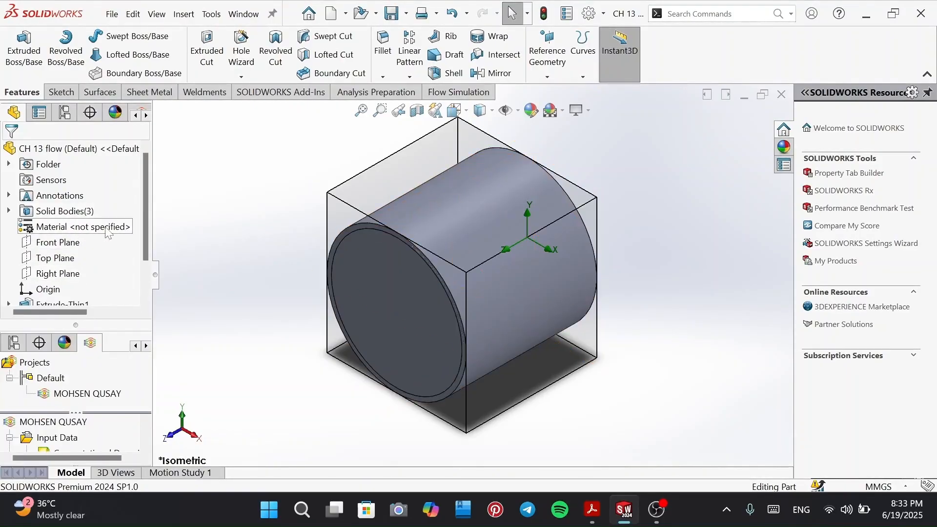
{"action": "left_click", "coordinate": [78, 232]}
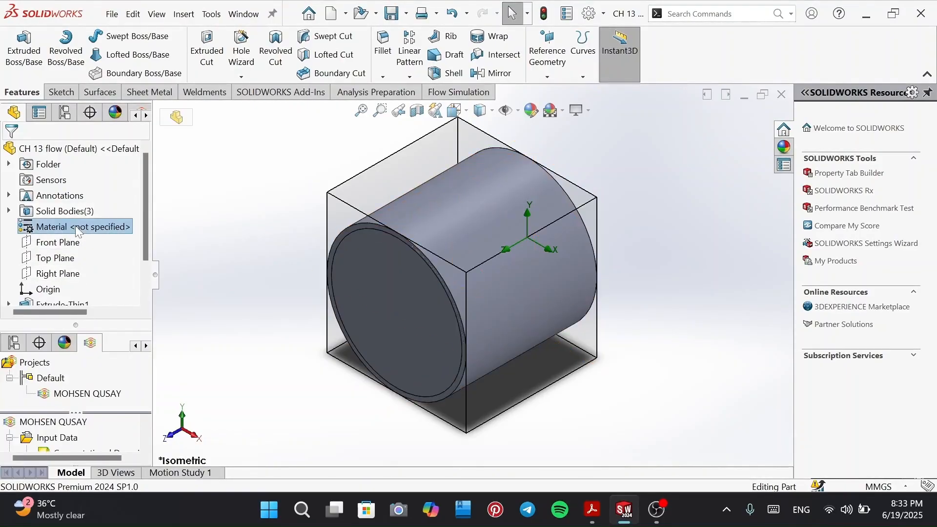
{"action": "right_click", "coordinate": [77, 230]}
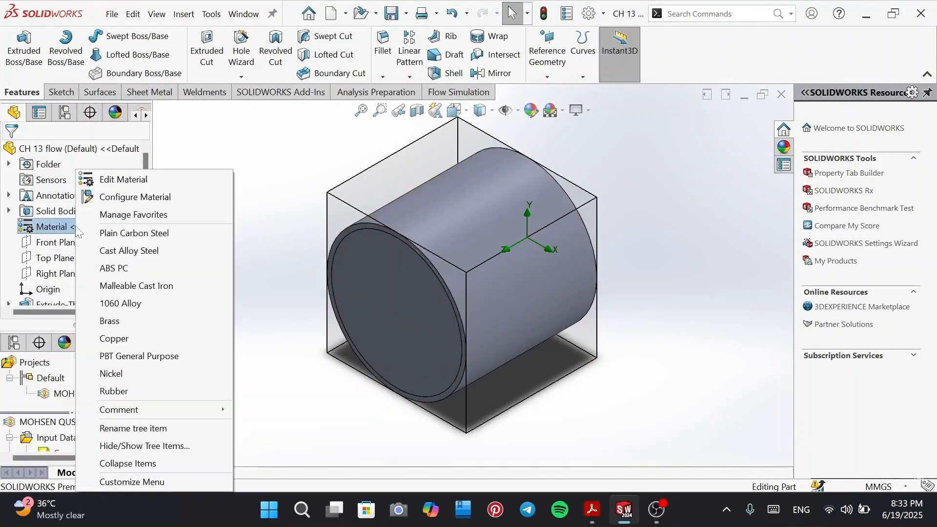
{"action": "left_click", "coordinate": [164, 185]}
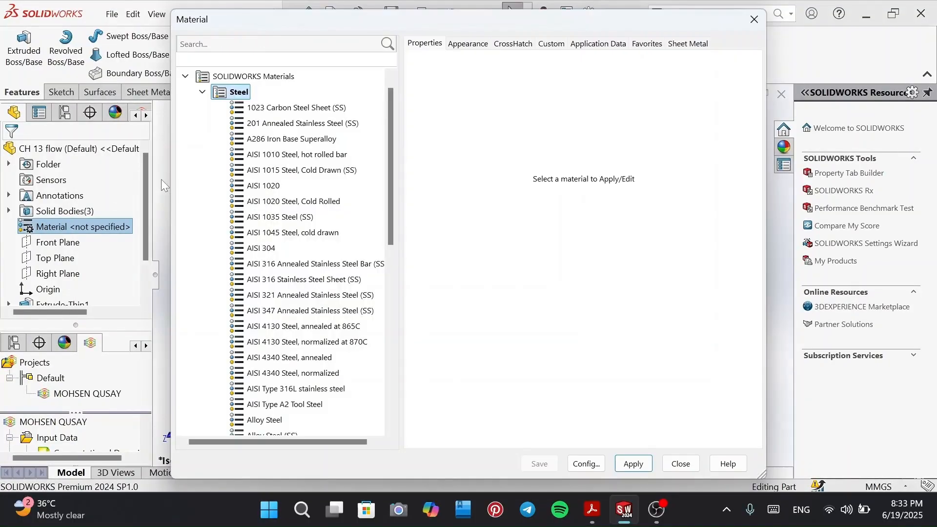
{"action": "left_click", "coordinate": [201, 92]}
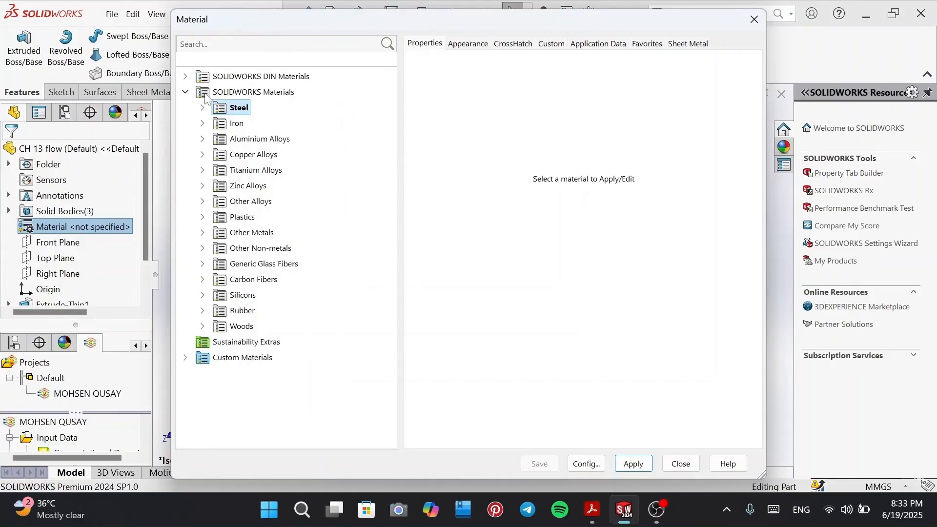
{"action": "left_click", "coordinate": [244, 218]}
{"action": "left_click", "coordinate": [202, 217]}
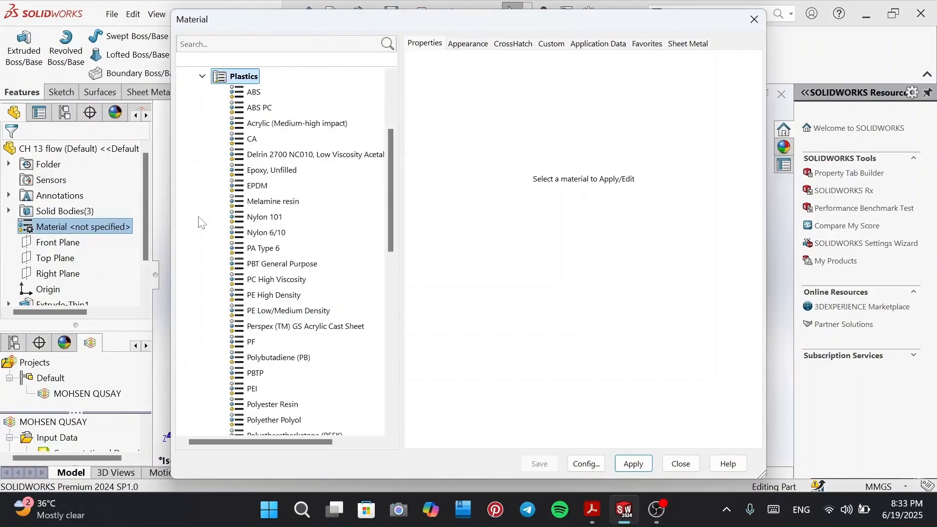
{"action": "left_click", "coordinate": [296, 124]}
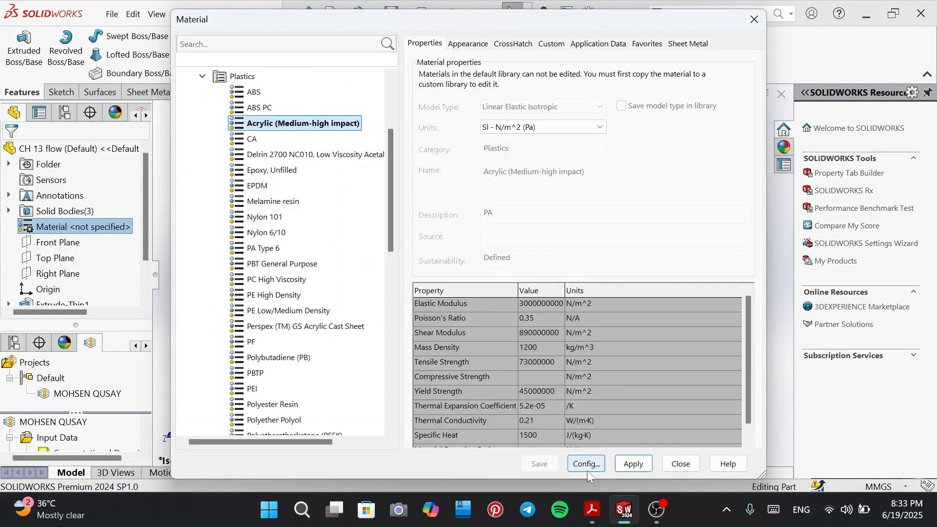
- Apply the acrylic material, close the dialog and enlarge the flow analysis tree pane
{"action": "left_click", "coordinate": [592, 509]}
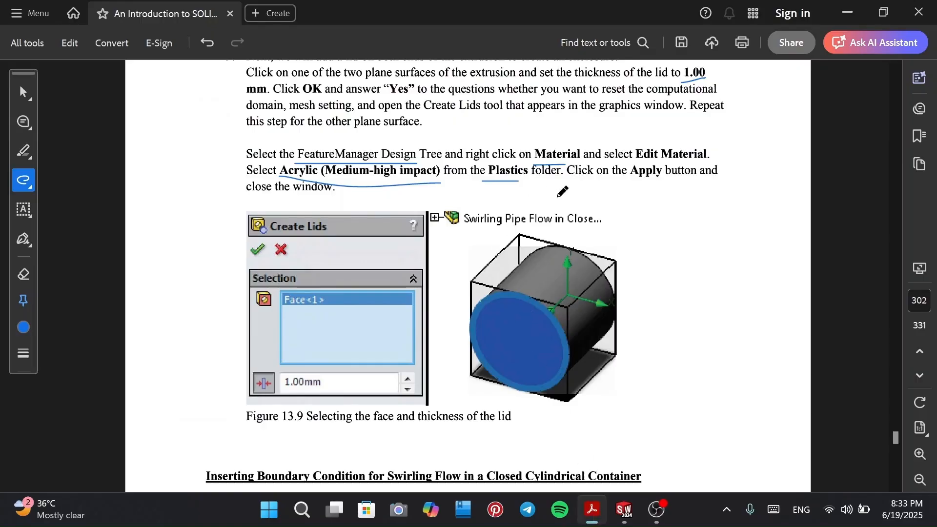
{"action": "left_click", "coordinate": [623, 509]}
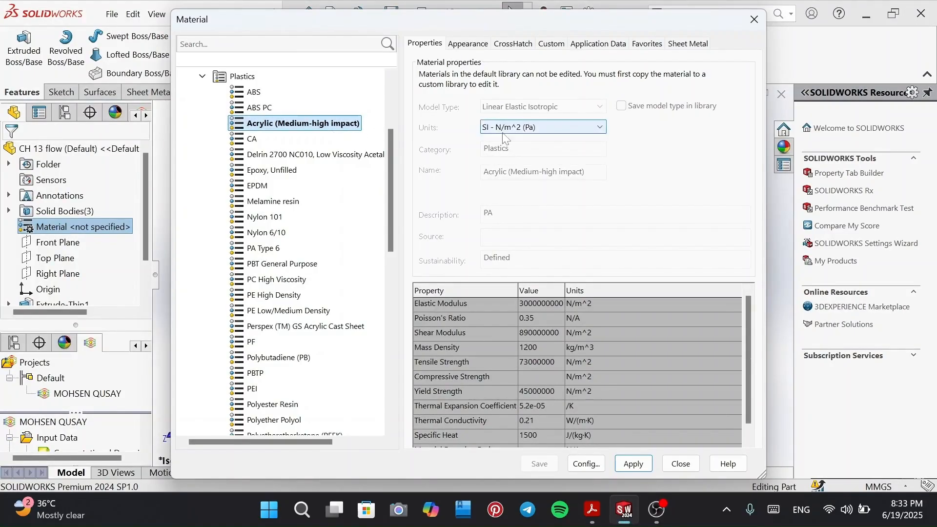
{"action": "left_click", "coordinate": [632, 466]}
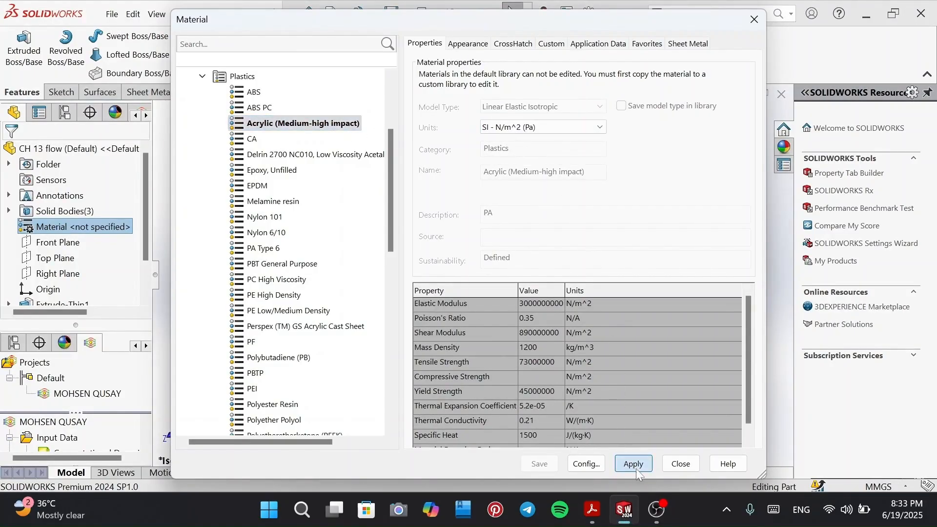
{"action": "left_click", "coordinate": [680, 464]}
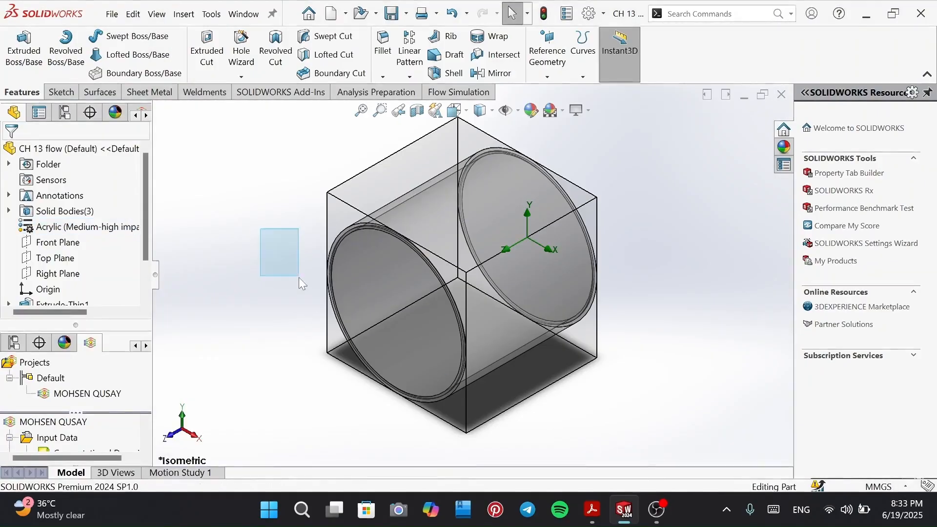
{"action": "left_click_drag", "start_coordinate": [101, 325], "coordinate": [104, 141]}
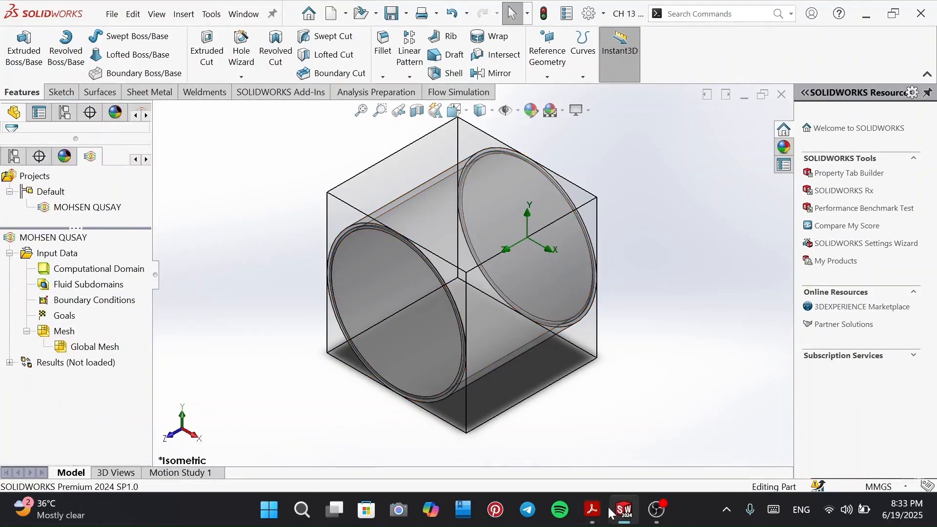
- Underline the Boundary Condition heading of section 10 and scroll on to step 11
{"action": "left_click", "coordinate": [592, 509]}
{"action": "scroll", "coordinate": [512, 317], "scroll_direction": "down", "scroll_amount": 5}
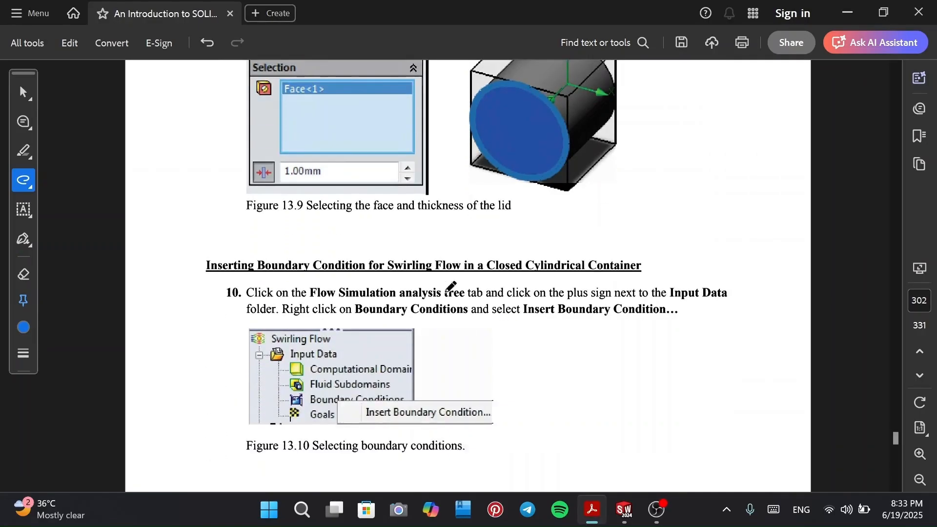
{"action": "scroll", "coordinate": [451, 287], "scroll_direction": "down", "scroll_amount": 4}
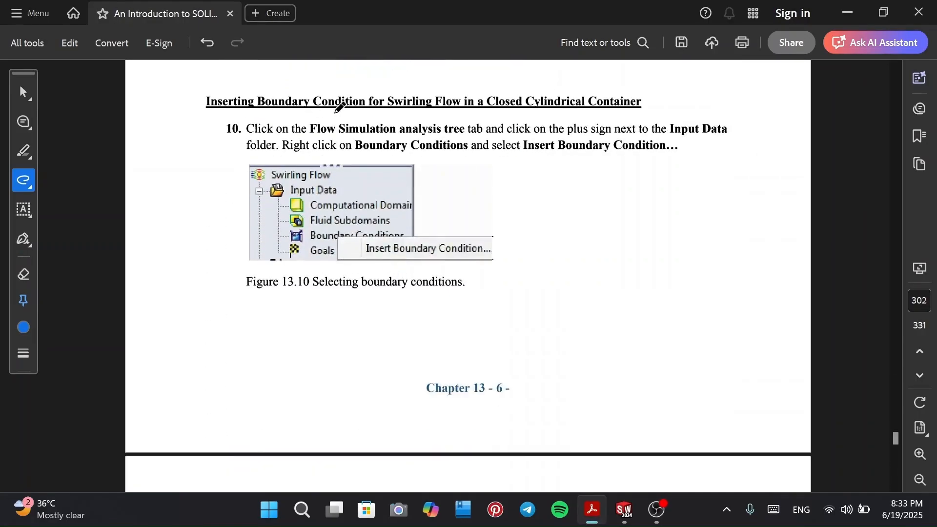
{"action": "left_click_drag", "start_coordinate": [259, 117], "coordinate": [368, 111]}
{"action": "scroll", "coordinate": [623, 174], "scroll_direction": "down", "scroll_amount": 10}
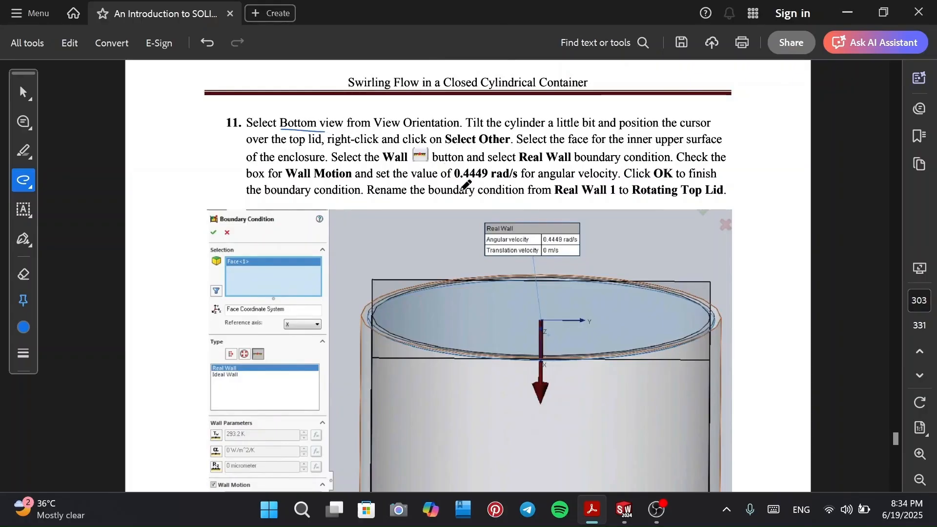
{"action": "left_click", "coordinate": [623, 511]}
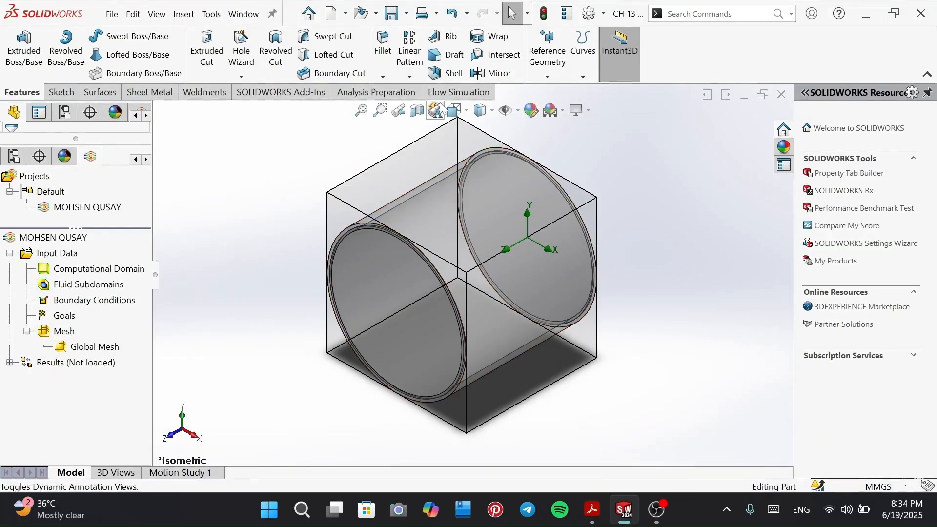
- Turn the model to the Bottom view, tilt it slightly, and go back to the tutorial
{"action": "left_click", "coordinate": [459, 112]}
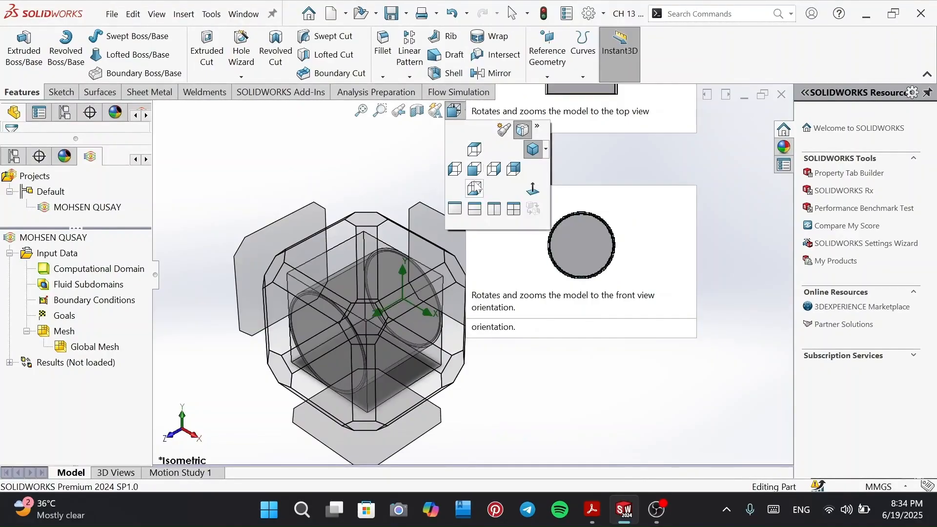
{"action": "left_click", "coordinate": [475, 189]}
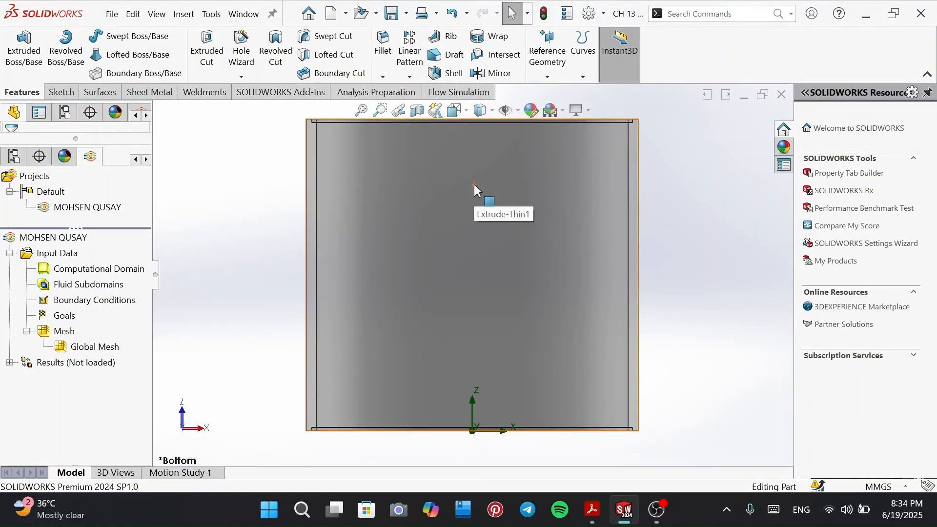
{"action": "middle_click_drag", "start_coordinate": [473, 183], "coordinate": [471, 212]}
{"action": "scroll", "coordinate": [473, 213], "scroll_direction": "up", "scroll_amount": 2}
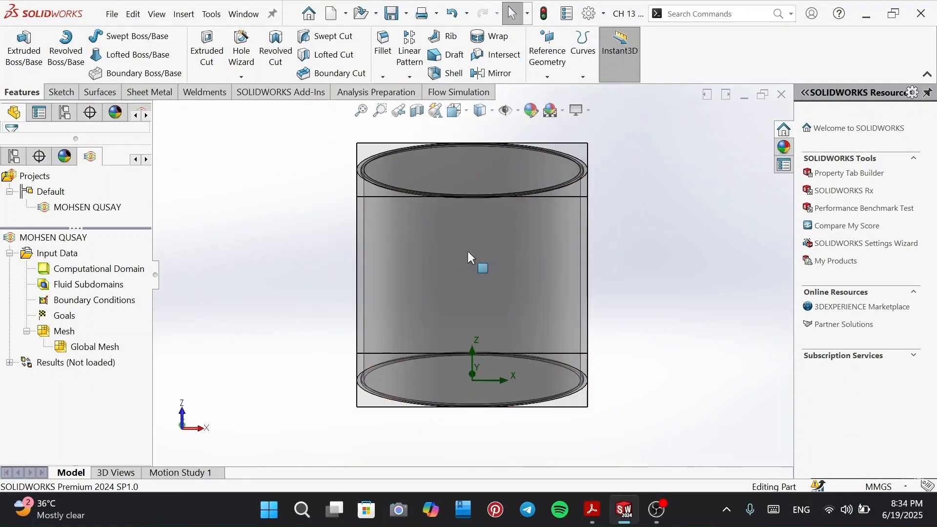
{"action": "left_click", "coordinate": [592, 509]}
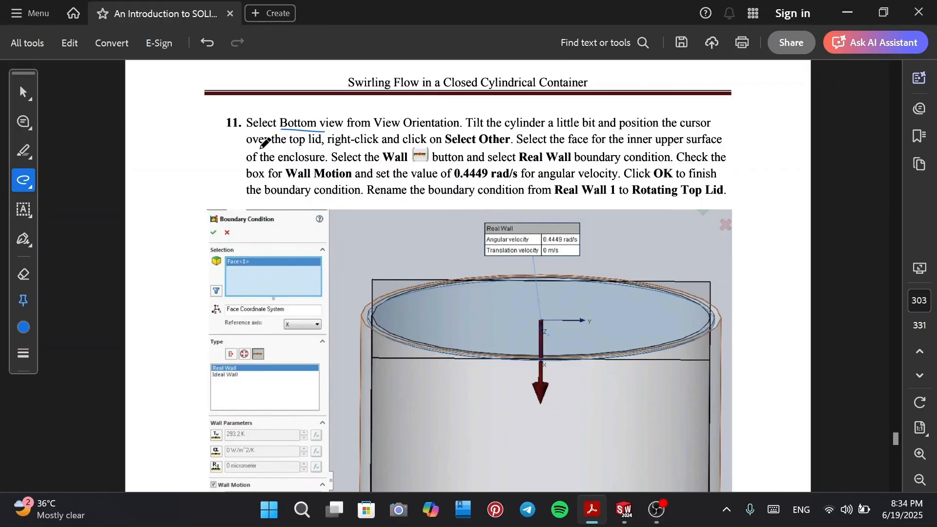
- Underline step 11's Select Other, inner upper surface, Real Wall, Wall Motion and 0.4449 rad/s
{"action": "left_click_drag", "start_coordinate": [247, 147], "coordinate": [320, 148]}
{"action": "left_click_drag", "start_coordinate": [480, 146], "coordinate": [507, 146]}
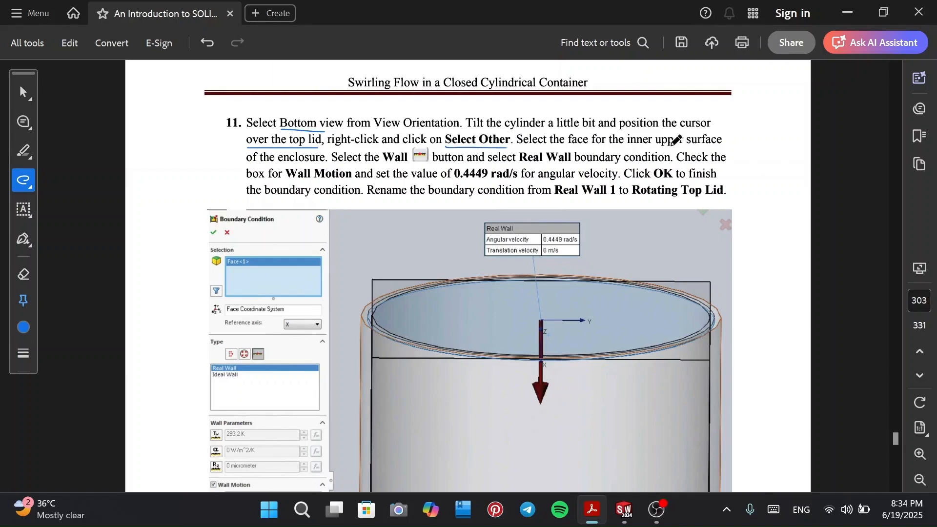
{"action": "left_click_drag", "start_coordinate": [622, 148], "coordinate": [721, 147]}
{"action": "left_click_drag", "start_coordinate": [240, 165], "coordinate": [328, 166]}
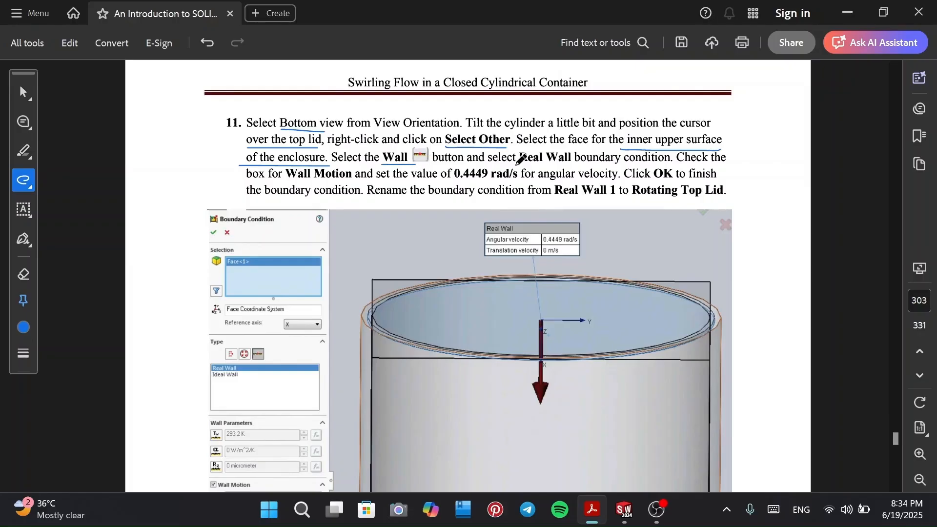
{"action": "left_click_drag", "start_coordinate": [516, 164], "coordinate": [574, 163]}
{"action": "left_click_drag", "start_coordinate": [286, 181], "coordinate": [350, 181]}
{"action": "left_click_drag", "start_coordinate": [446, 180], "coordinate": [519, 180]}
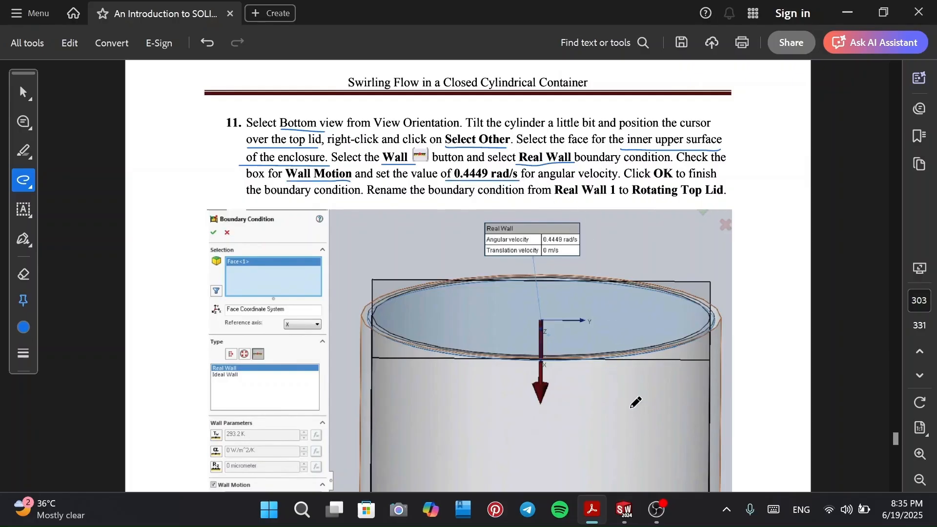
- Scroll to check Figure 13.11, then return to SOLIDWORKS
{"action": "scroll", "coordinate": [561, 332], "scroll_direction": "down", "scroll_amount": 5}
{"action": "scroll", "coordinate": [547, 313], "scroll_direction": "up", "scroll_amount": 2}
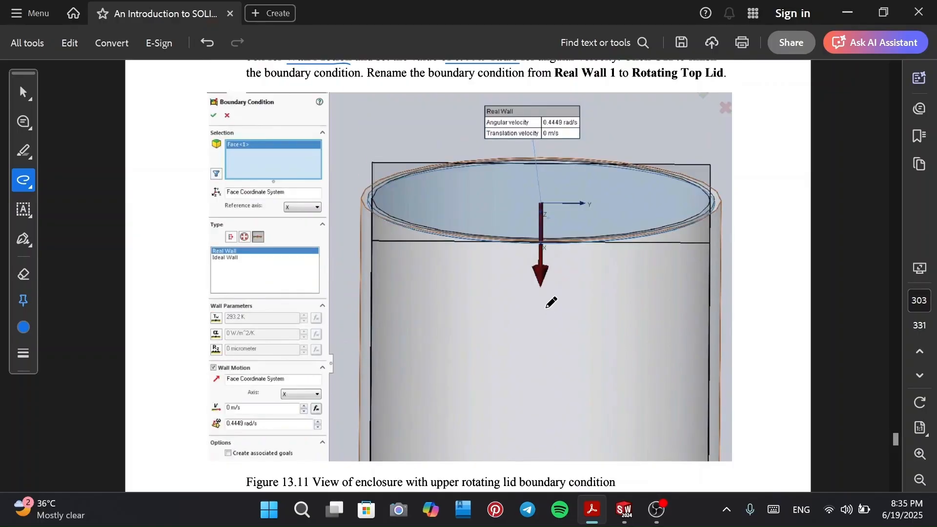
{"action": "scroll", "coordinate": [556, 301], "scroll_direction": "down", "scroll_amount": 14}
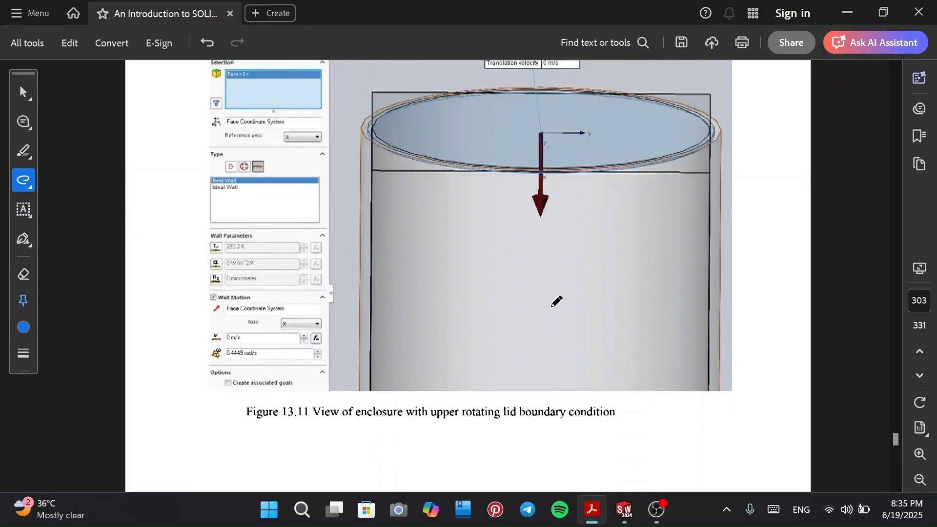
{"action": "scroll", "coordinate": [550, 314], "scroll_direction": "up", "scroll_amount": 14}
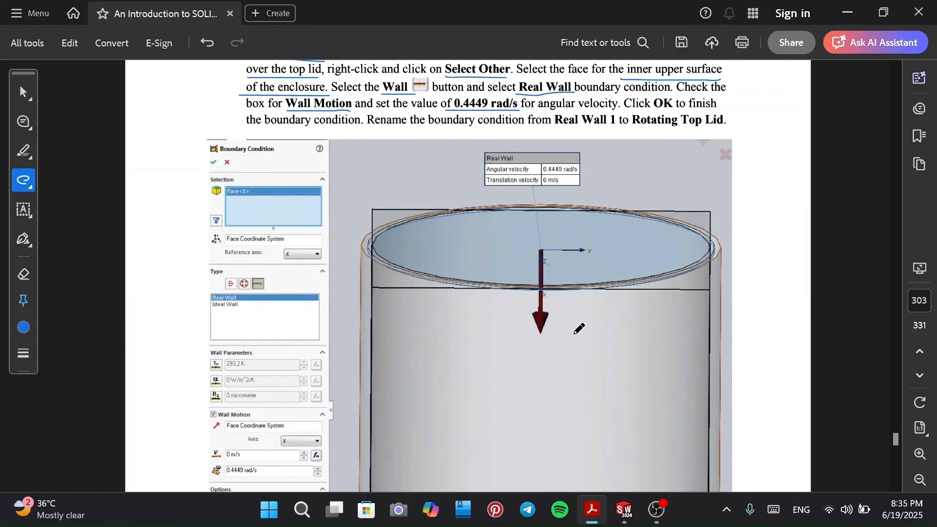
{"action": "left_click", "coordinate": [624, 509]}
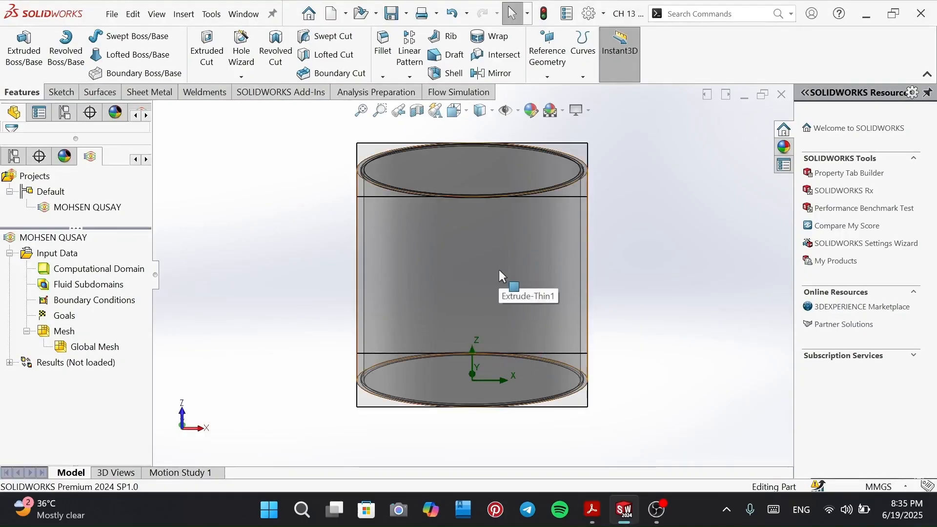
- Orbit the cylinder and pick the hidden lid face through Select Other
{"action": "middle_click_drag", "start_coordinate": [498, 270], "coordinate": [499, 232]}
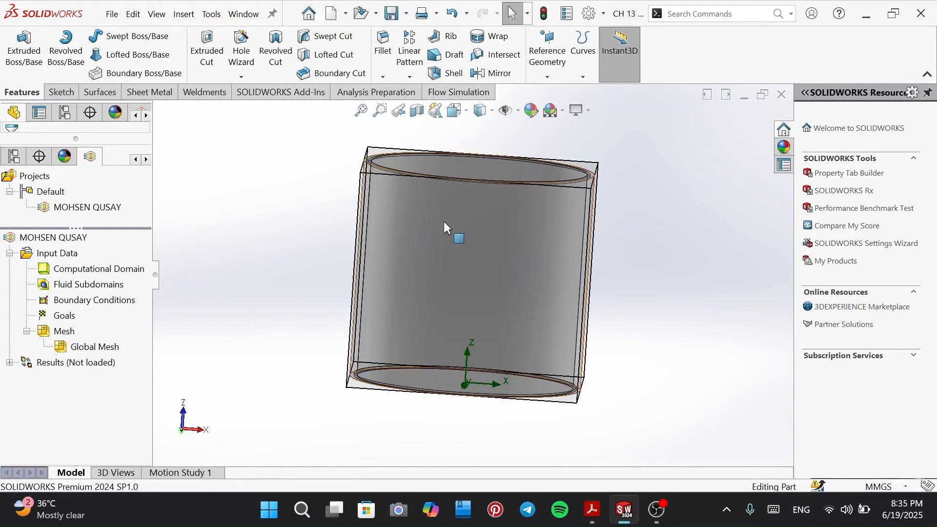
{"action": "middle_click_drag", "start_coordinate": [444, 221], "coordinate": [442, 264]}
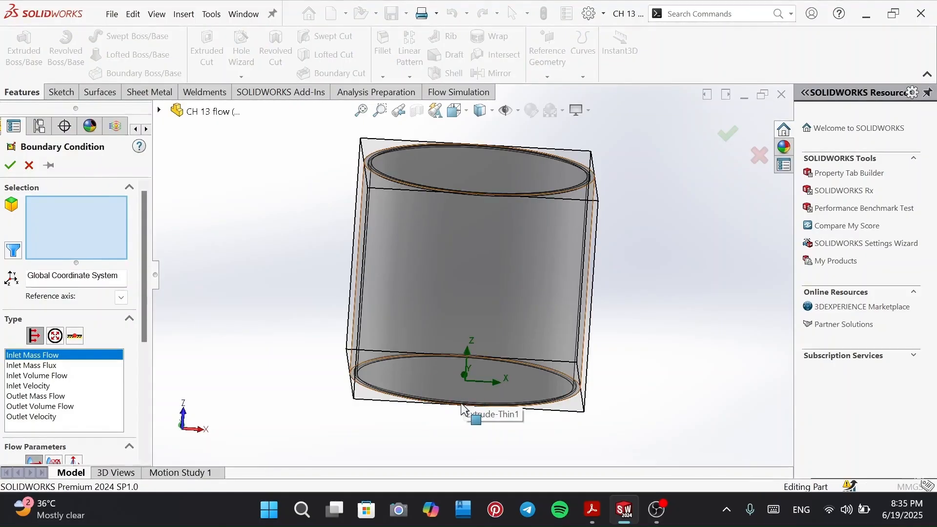
{"action": "middle_click_drag", "start_coordinate": [461, 406], "coordinate": [465, 345]}
{"action": "right_click", "coordinate": [465, 373]}
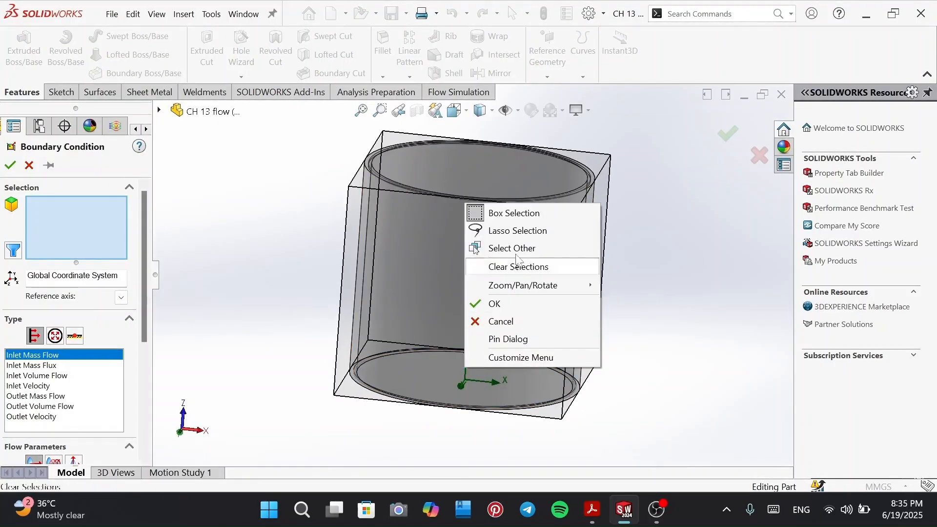
{"action": "left_click", "coordinate": [526, 247]}
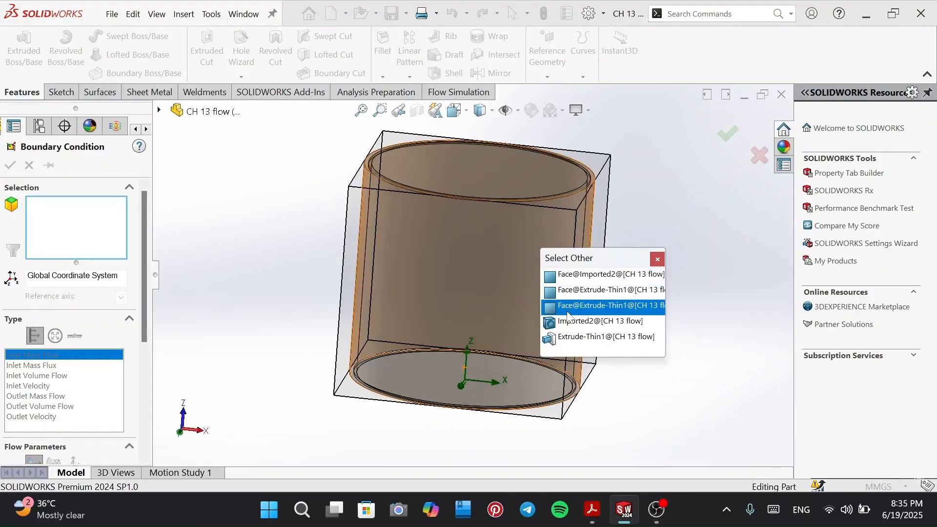
{"action": "left_click", "coordinate": [595, 274]}
- Set the boundary condition to a Real Wall with Wall Motion enabled
{"action": "middle_click_drag", "start_coordinate": [514, 301], "coordinate": [502, 335]}
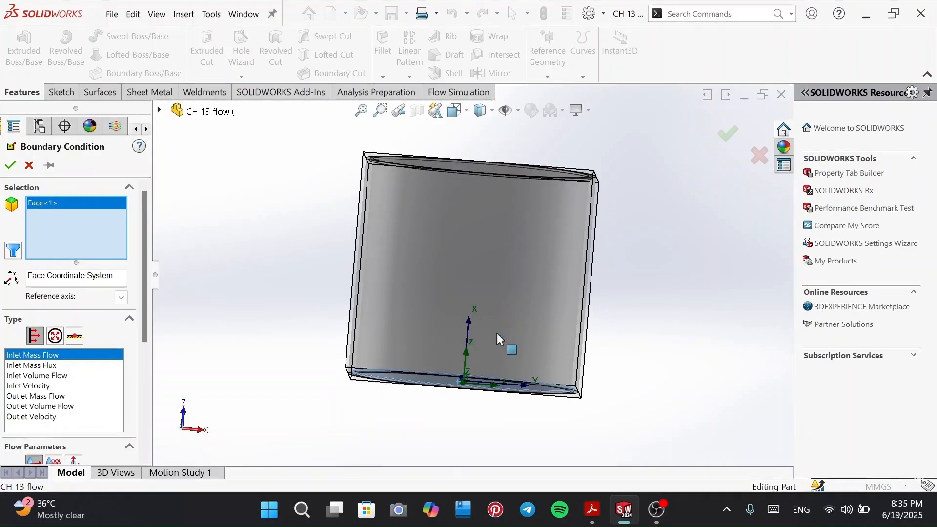
{"action": "left_click", "coordinate": [72, 339]}
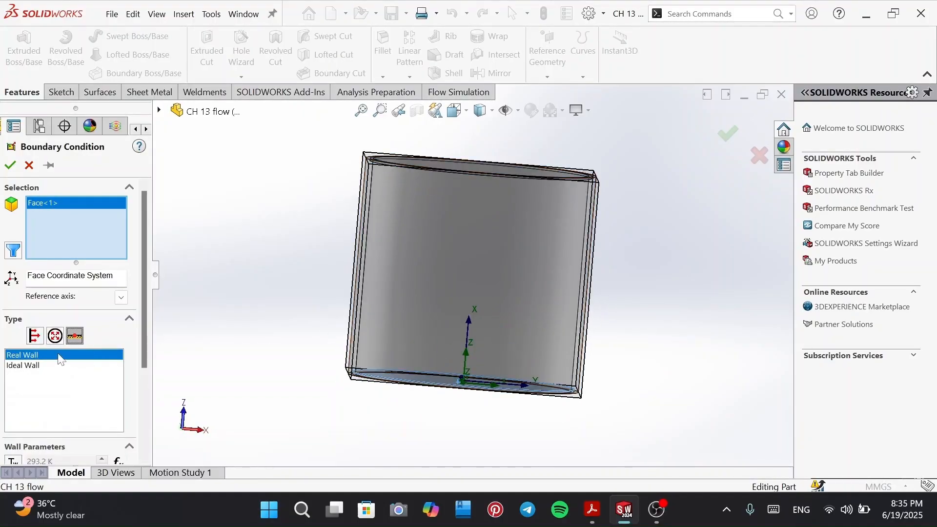
{"action": "scroll", "coordinate": [142, 339], "scroll_direction": "down", "scroll_amount": 3}
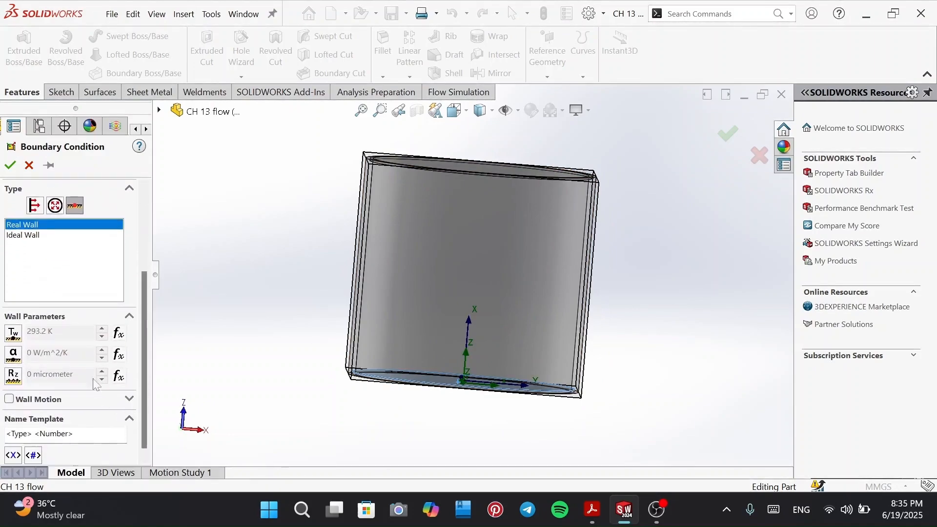
{"action": "left_click", "coordinate": [10, 399]}
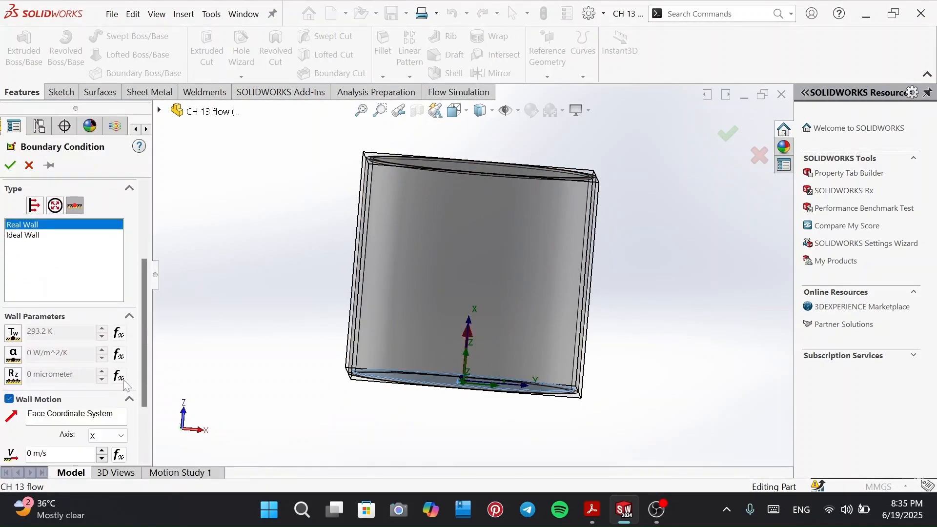
{"action": "scroll", "coordinate": [139, 373], "scroll_direction": "down", "scroll_amount": 3}
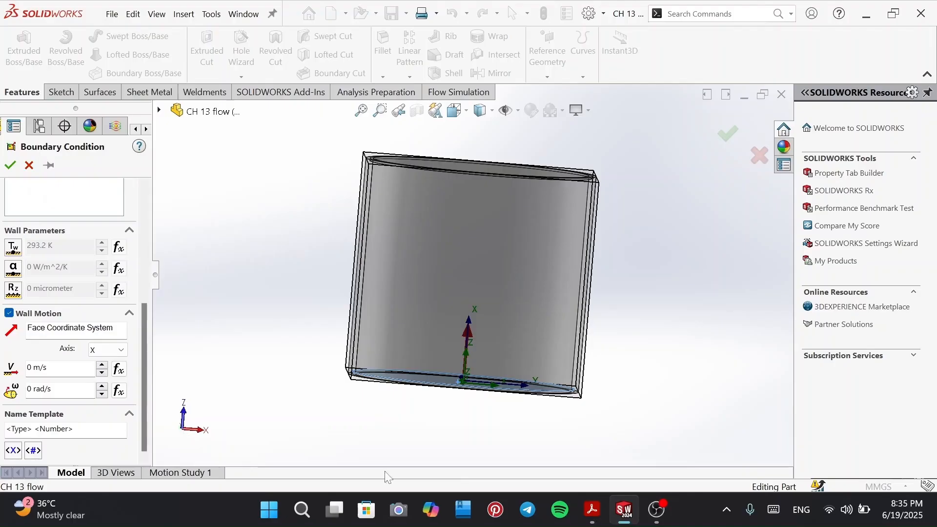
- Compare the wall settings with the tutorial's rotating lid instructions and Figure 13.11
{"action": "left_click", "coordinate": [590, 503]}
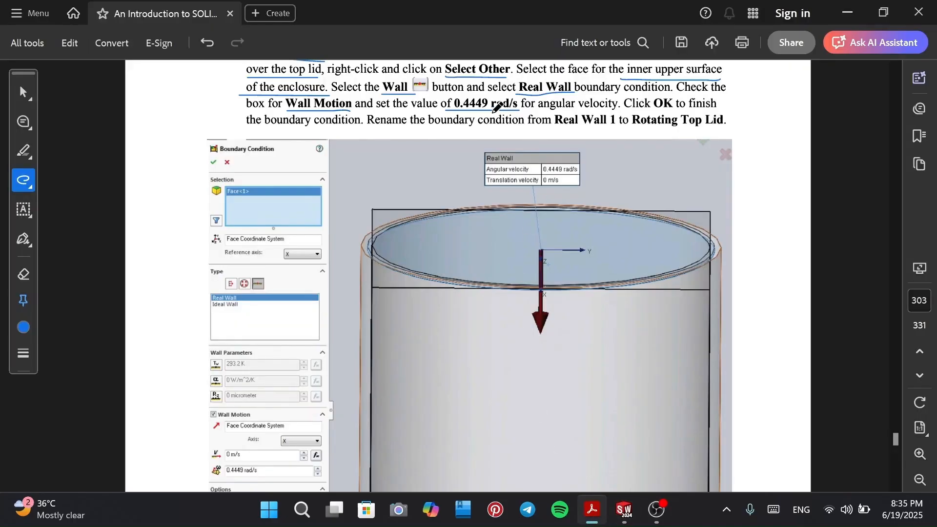
{"action": "left_click", "coordinate": [623, 509]}
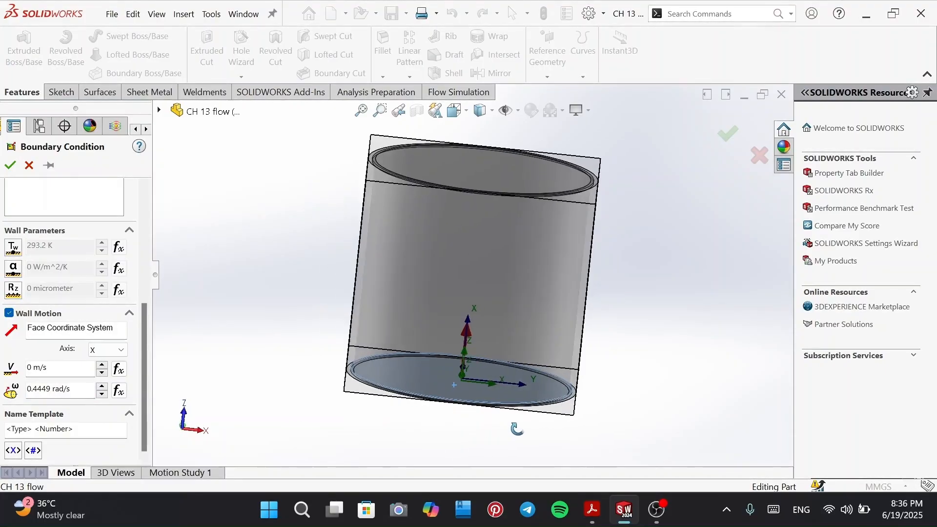
{"action": "left_click", "coordinate": [591, 510]}
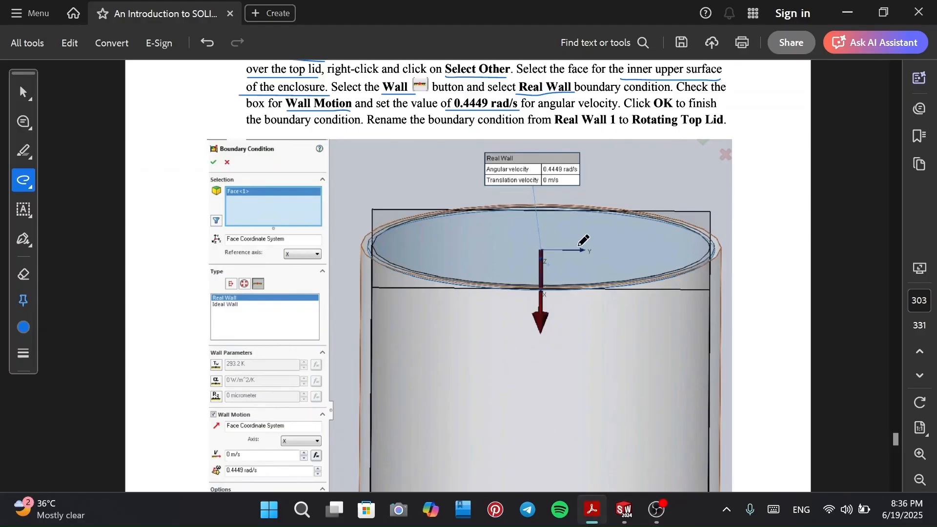
{"action": "scroll", "coordinate": [583, 240], "scroll_direction": "up", "scroll_amount": 1}
{"action": "scroll", "coordinate": [579, 240], "scroll_direction": "down", "scroll_amount": 4}
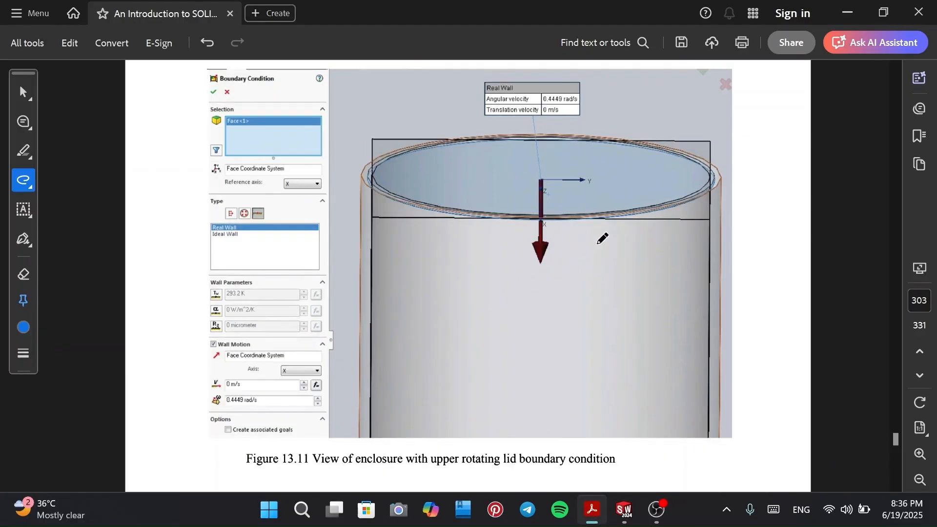
{"action": "key", "text": "alt+Tab"}
{"action": "right_click", "coordinate": [84, 316]}
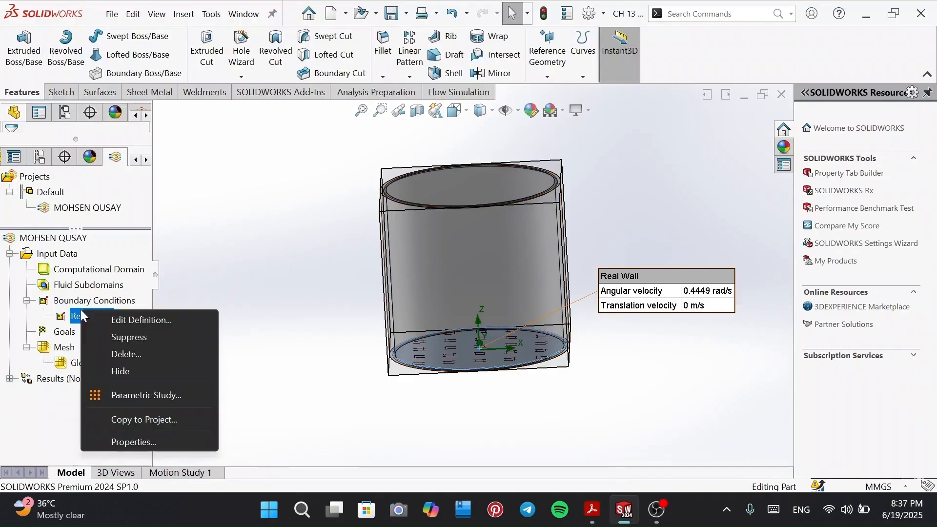
{"action": "left_click", "coordinate": [139, 317]}
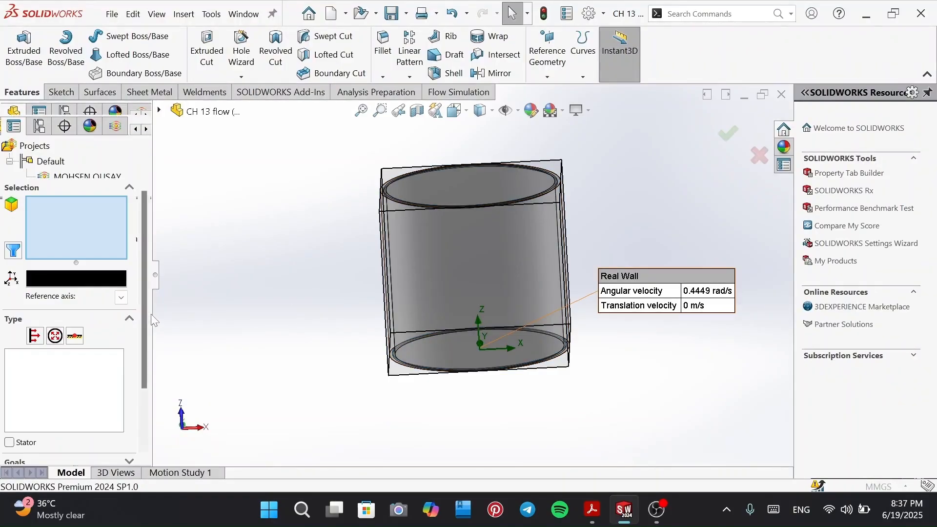
{"action": "left_click", "coordinate": [75, 203]}
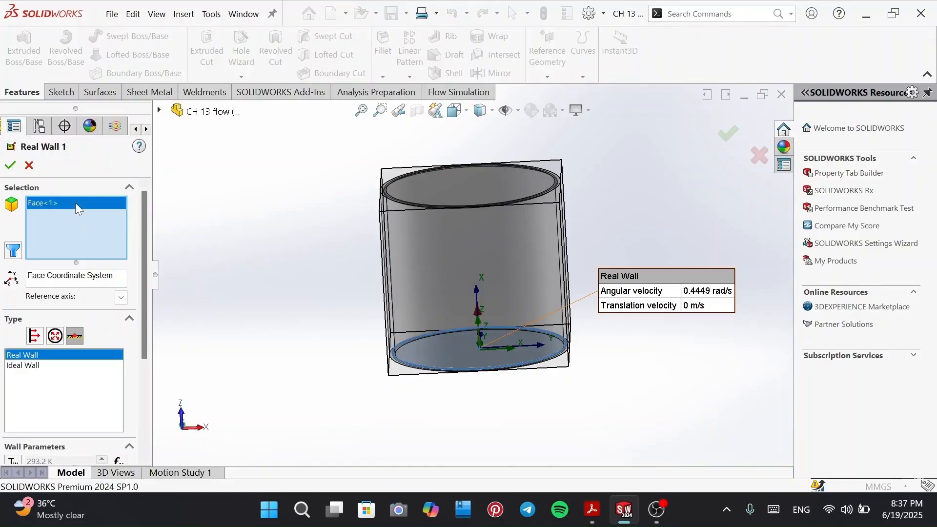
{"action": "key", "text": "Delete"}
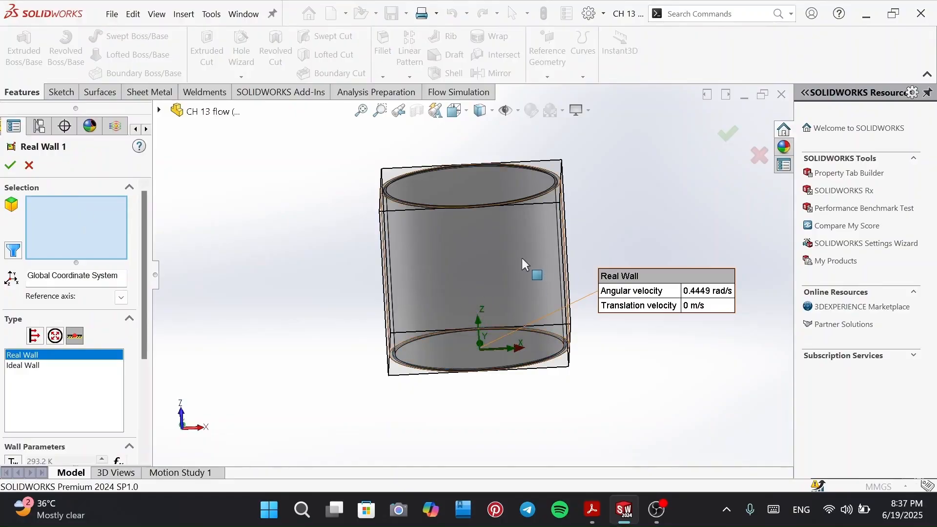
{"action": "middle_click_drag", "start_coordinate": [535, 274], "coordinate": [491, 195]}
{"action": "right_click", "coordinate": [482, 183]}
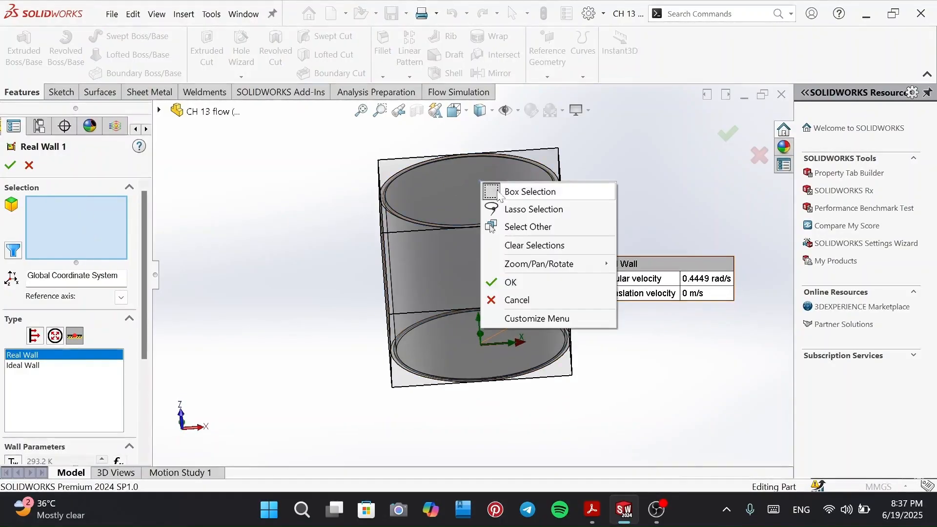
{"action": "left_click", "coordinate": [528, 228]}
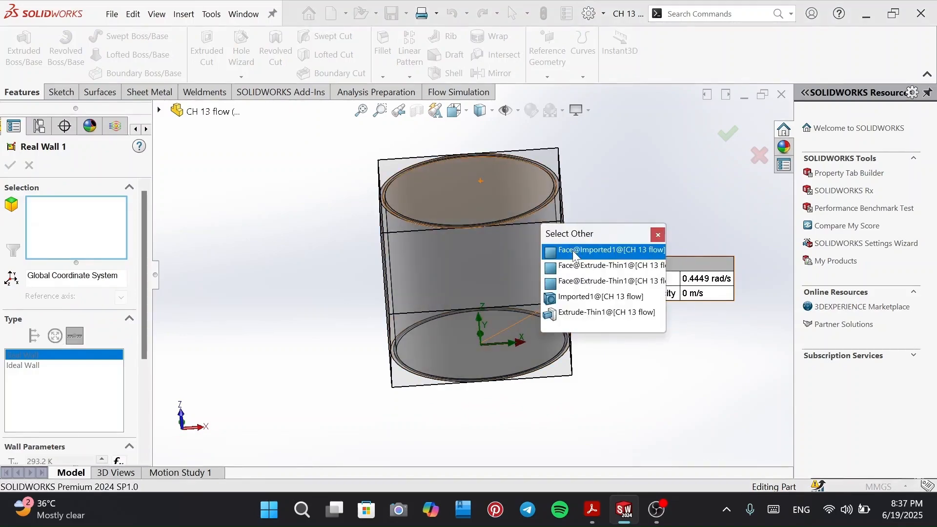
{"action": "right_click", "coordinate": [469, 207]}
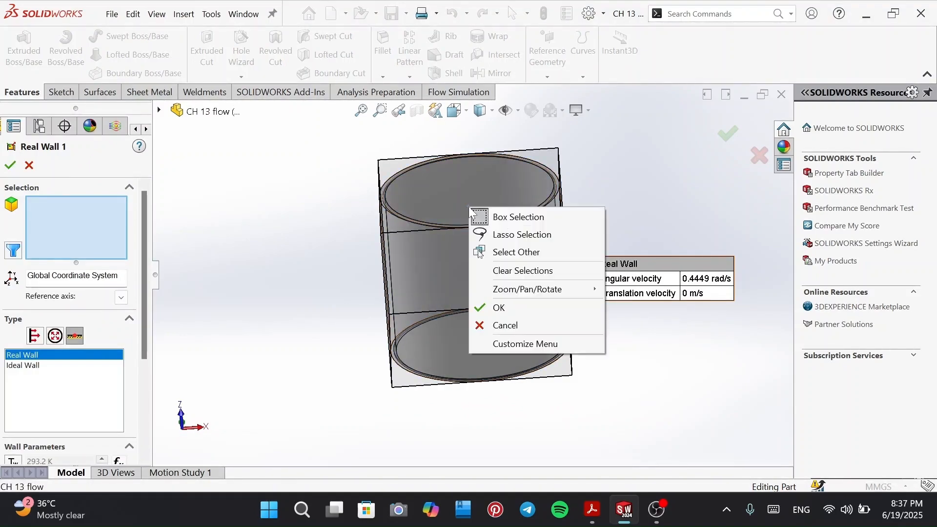
{"action": "left_click", "coordinate": [531, 253]}
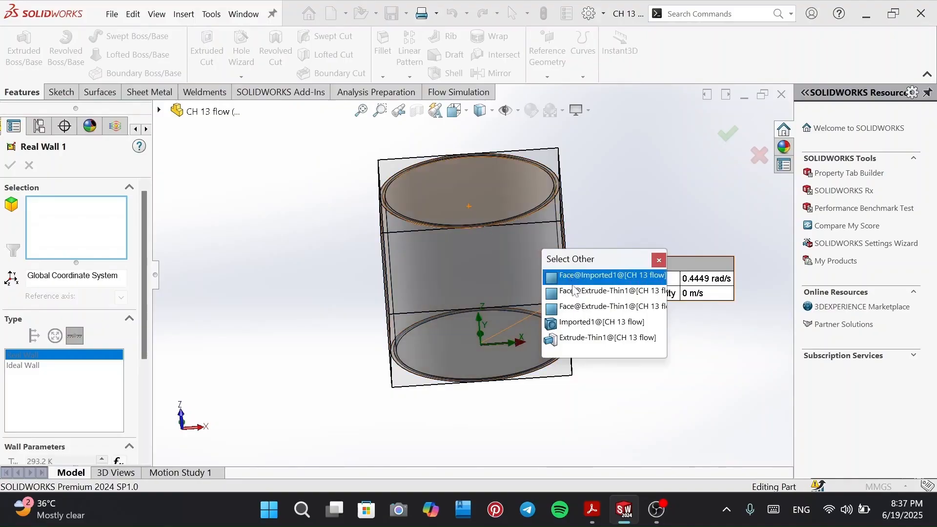
{"action": "left_click", "coordinate": [577, 280]}
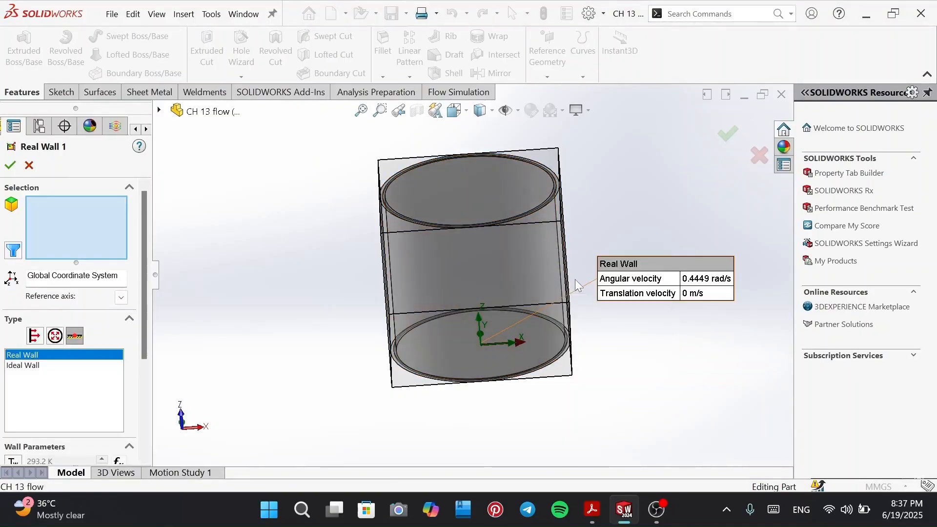
{"action": "middle_click_drag", "start_coordinate": [513, 258], "coordinate": [499, 188]}
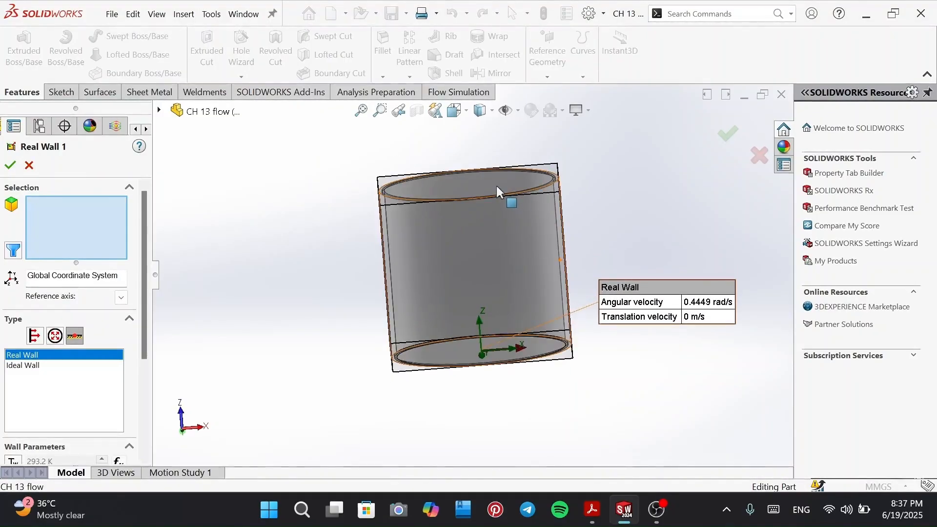
{"action": "scroll", "coordinate": [496, 185], "scroll_direction": "down", "scroll_amount": 3}
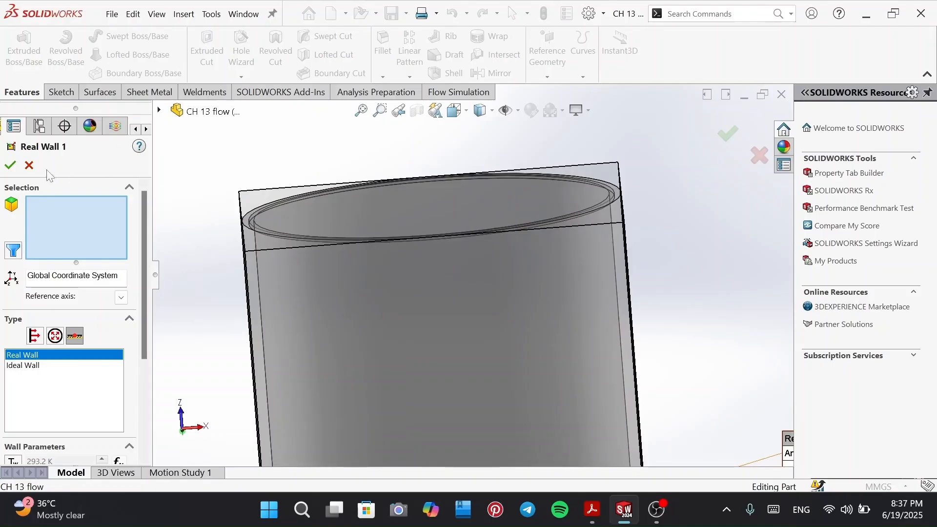
{"action": "left_click", "coordinate": [30, 165]}
- Hide the cylinder body and reassign Real Wall 1 from the bottom face to the top lid face
{"action": "right_click", "coordinate": [371, 283]}
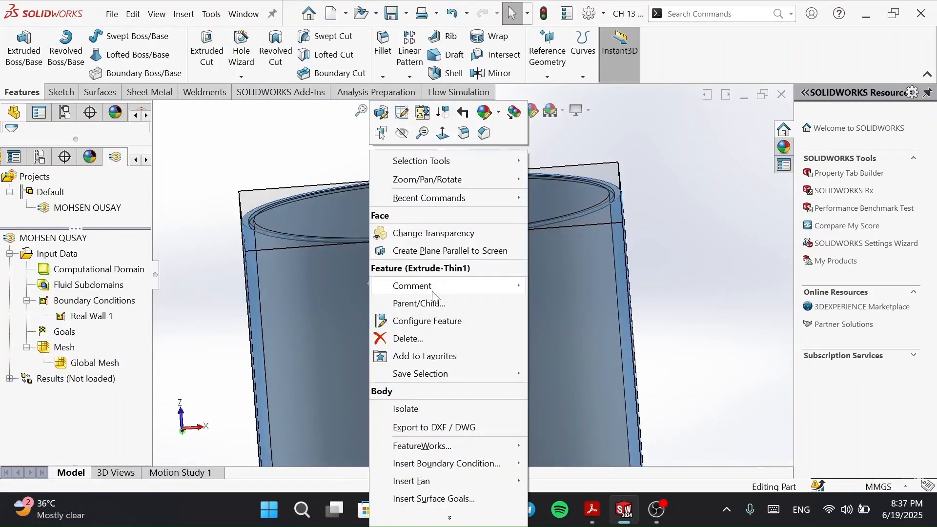
{"action": "left_click", "coordinate": [401, 132]}
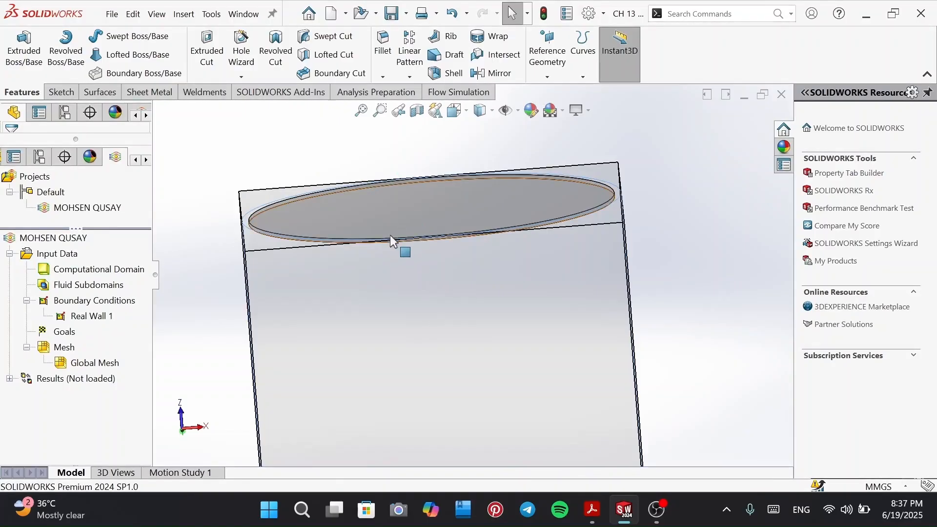
{"action": "right_click", "coordinate": [71, 317]}
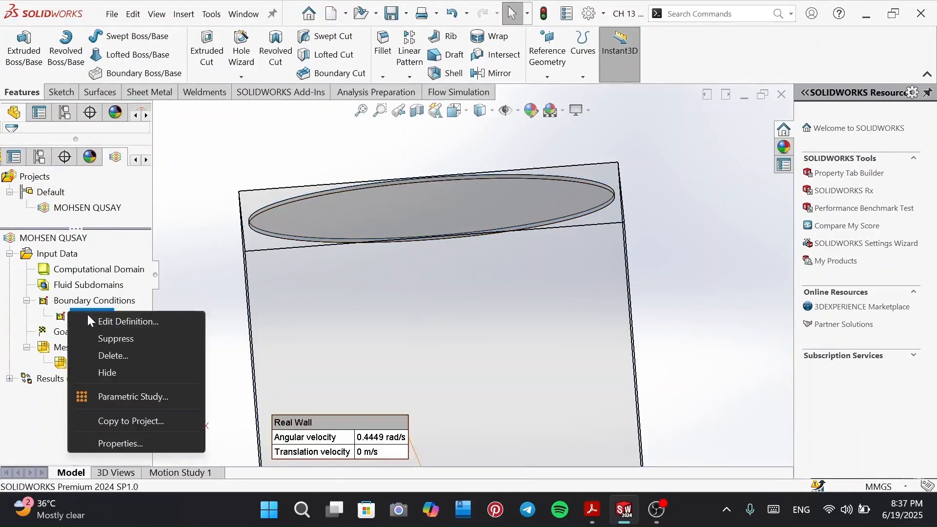
{"action": "left_click", "coordinate": [97, 327]}
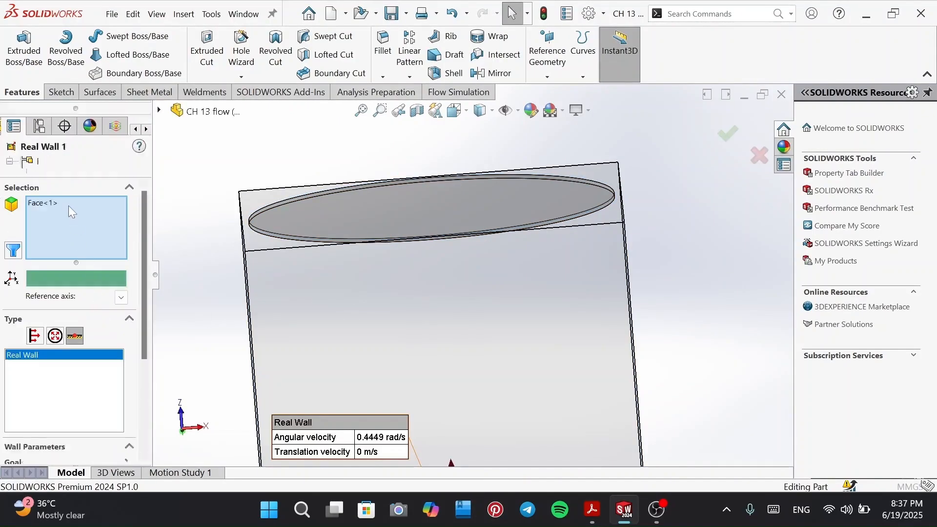
{"action": "key", "text": "Delete"}
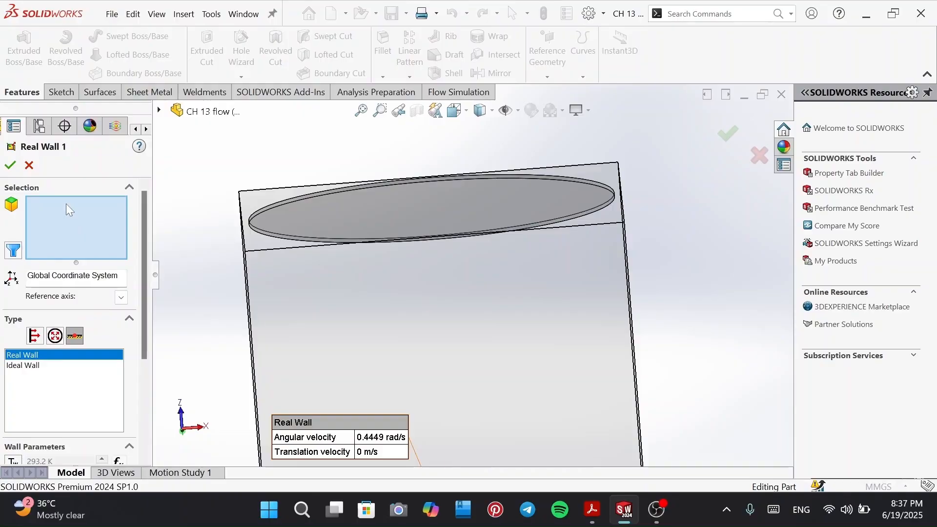
{"action": "left_click", "coordinate": [381, 219]}
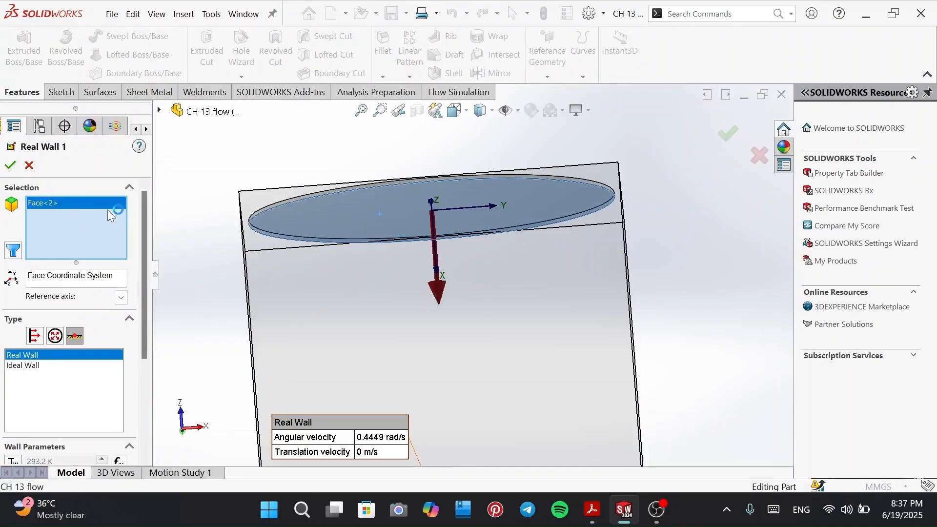
{"action": "left_click", "coordinate": [10, 166]}
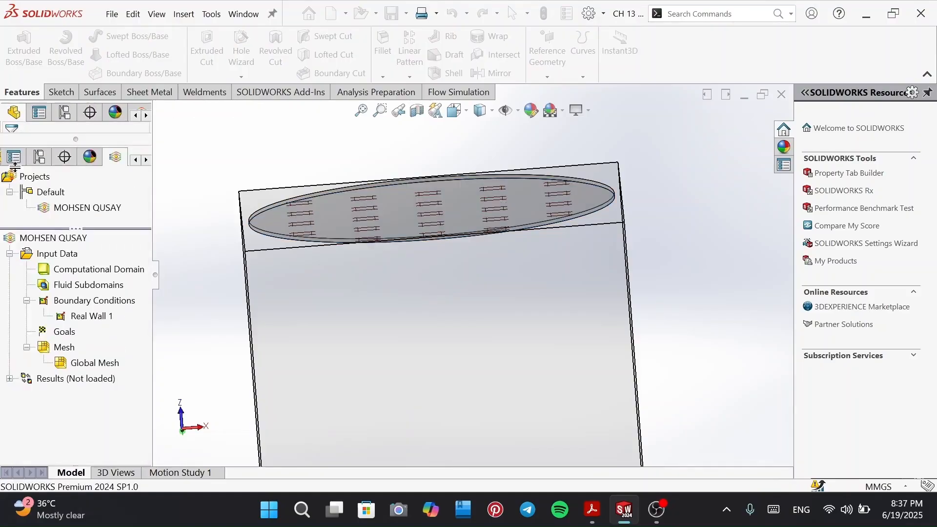
- Orbit the model to see both end faces and open the viewport options
{"action": "middle_click_drag", "start_coordinate": [380, 248], "coordinate": [235, 284]}
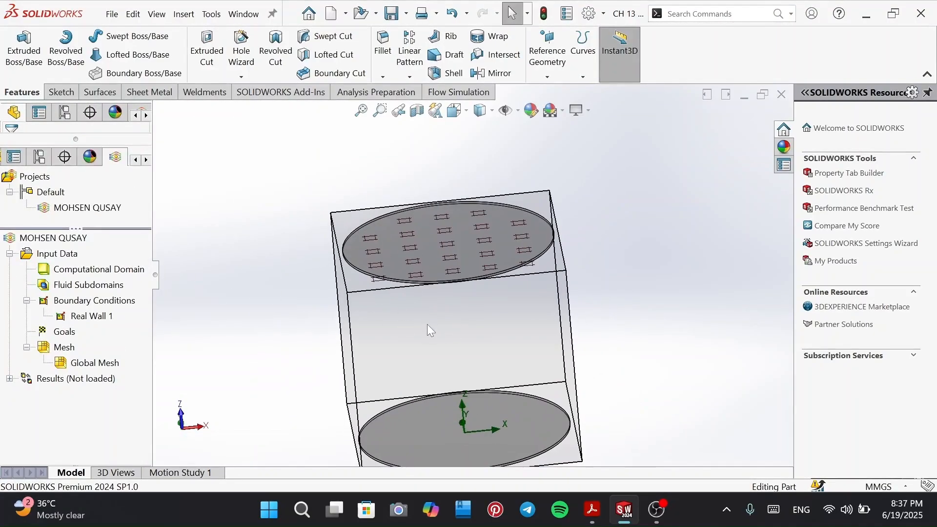
{"action": "middle_click_drag", "start_coordinate": [429, 331], "coordinate": [274, 289]}
{"action": "right_click", "coordinate": [275, 289]}
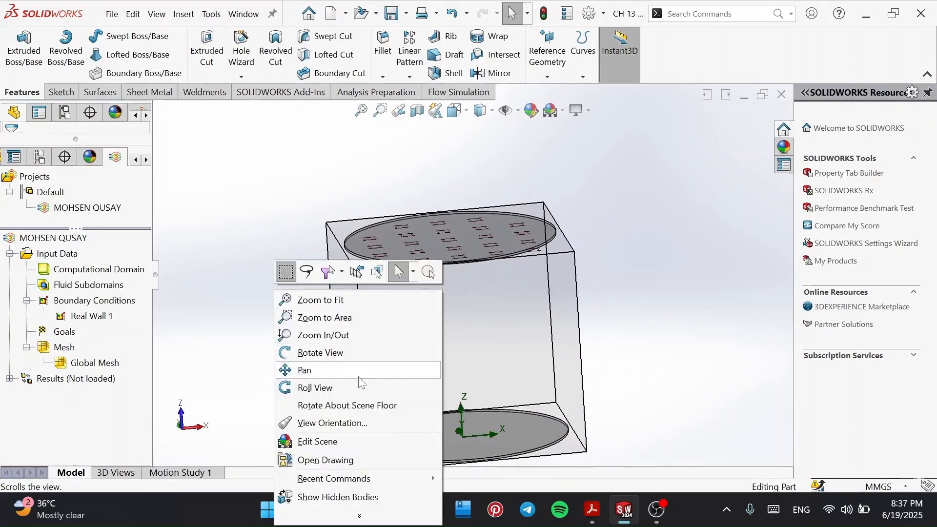
- Restore the hidden cylinder body, fit the view, and show Real Wall 1's 0.4449 rad/s callout
{"action": "left_click", "coordinate": [355, 495]}
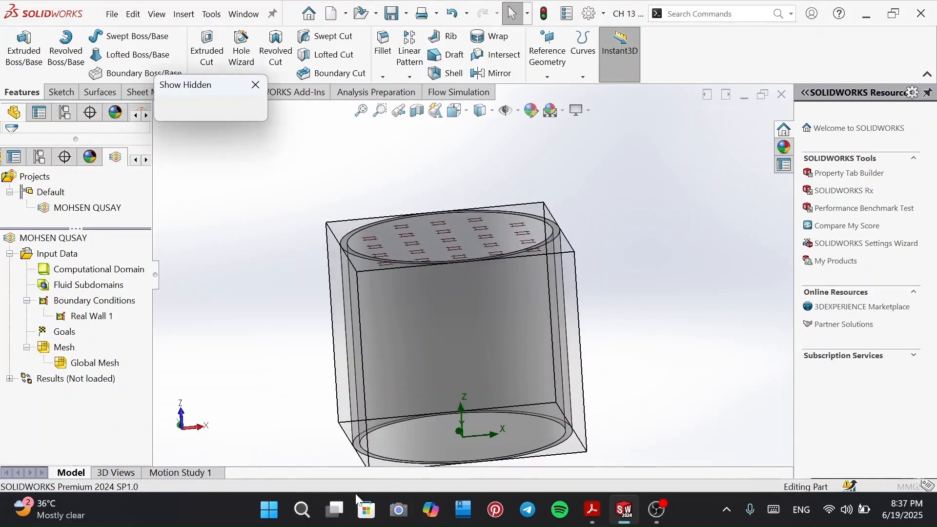
{"action": "left_click", "coordinate": [430, 329]}
{"action": "left_click", "coordinate": [222, 107]}
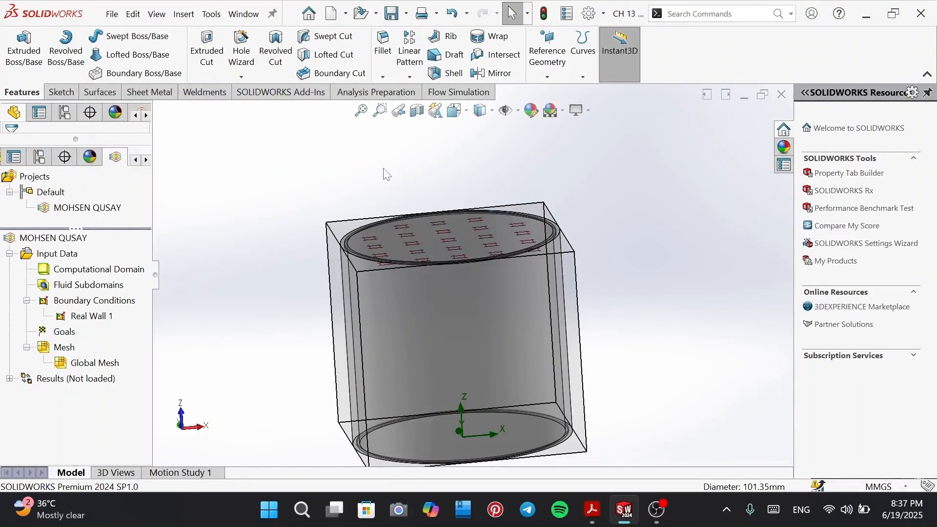
{"action": "left_click", "coordinate": [361, 111]}
{"action": "mouse_move", "coordinate": [458, 213]}
{"action": "middle_mouse_down"}
{"action": "mouse_move", "coordinate": [454, 193]}
{"action": "mouse_move", "coordinate": [460, 216]}
{"action": "middle_mouse_up"}
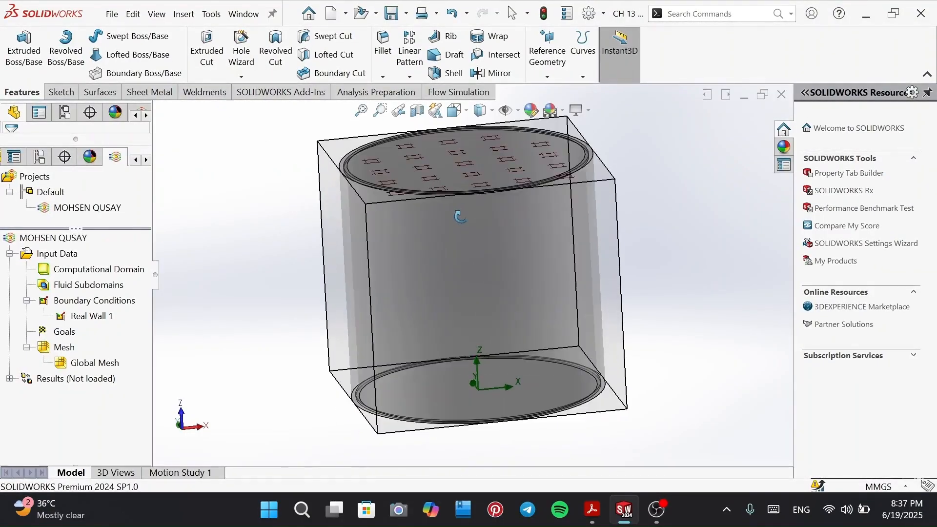
{"action": "left_click", "coordinate": [91, 315]}
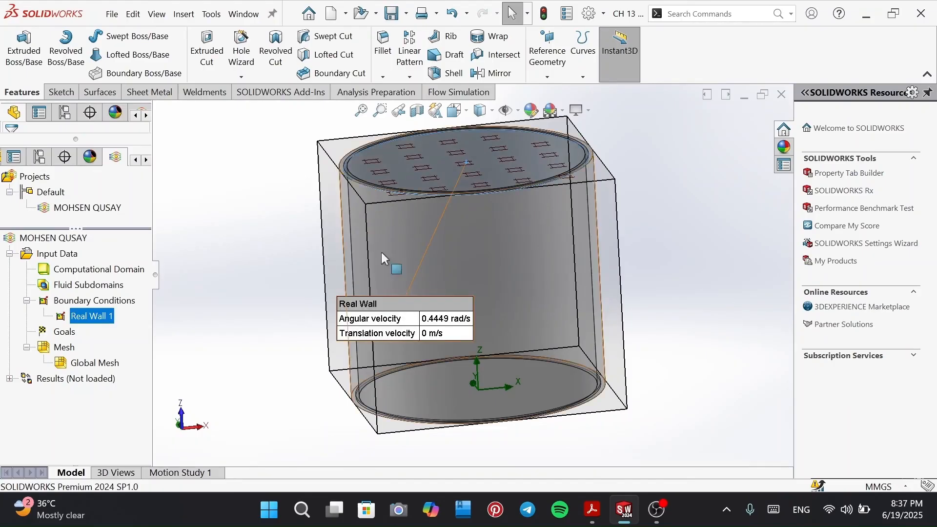
{"action": "left_click_drag", "start_coordinate": [429, 300], "coordinate": [307, 179]}
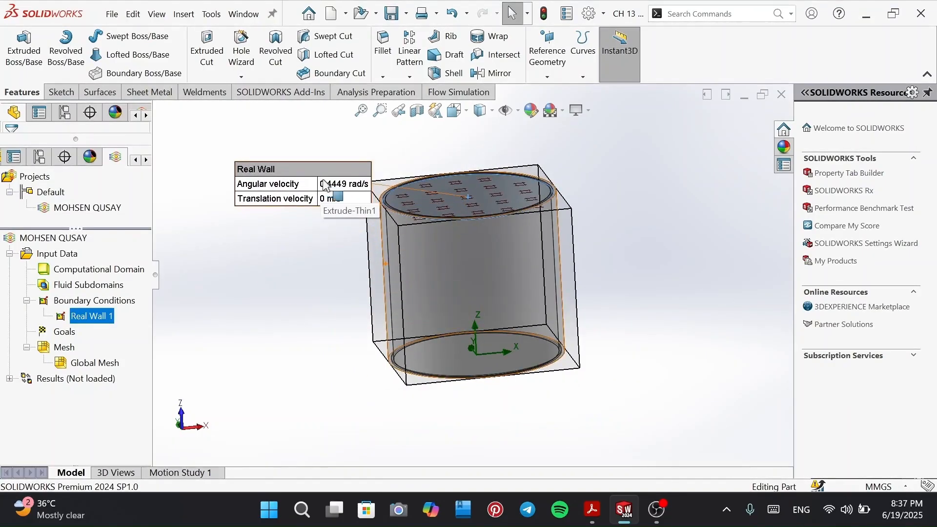
- Underline Min, Av in the tutorial's goals step
{"action": "left_click", "coordinate": [583, 499]}
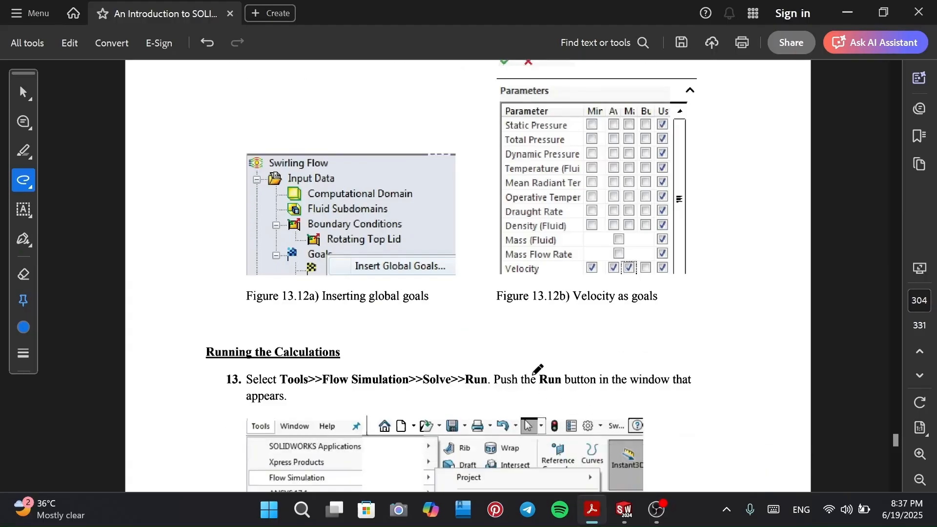
{"action": "scroll", "coordinate": [517, 322], "scroll_direction": "up", "scroll_amount": 3}
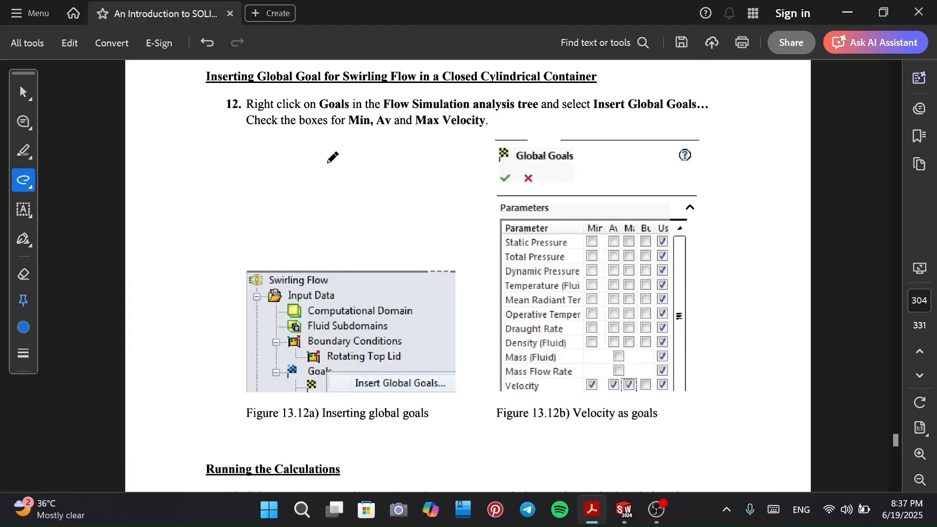
{"action": "left_click_drag", "start_coordinate": [346, 130], "coordinate": [378, 131]}
- Start inserting global goals for the project and widen the goals panel
{"action": "left_click", "coordinate": [624, 509]}
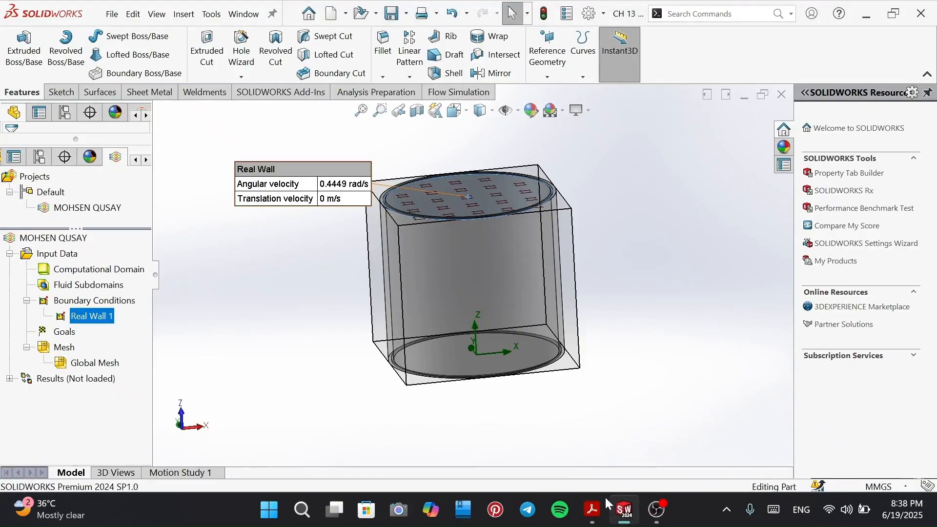
{"action": "right_click", "coordinate": [59, 335]}
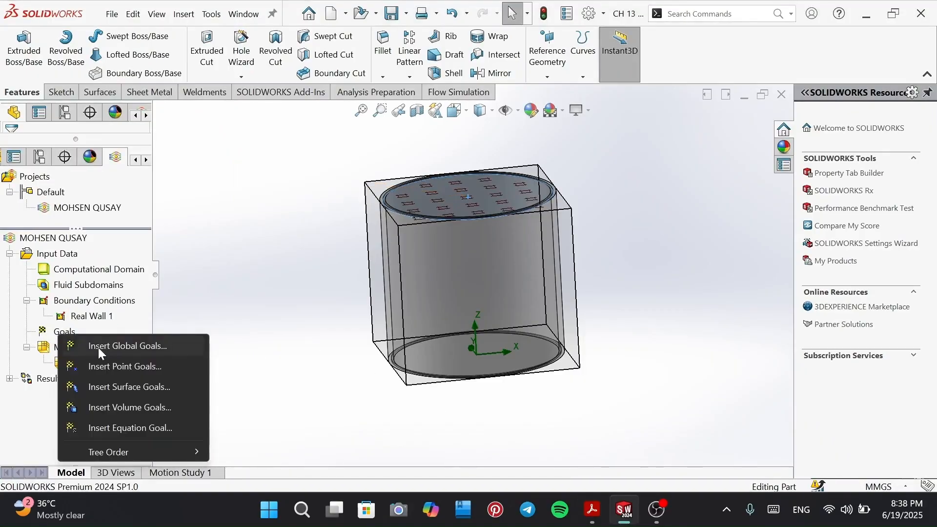
{"action": "left_click", "coordinate": [98, 348]}
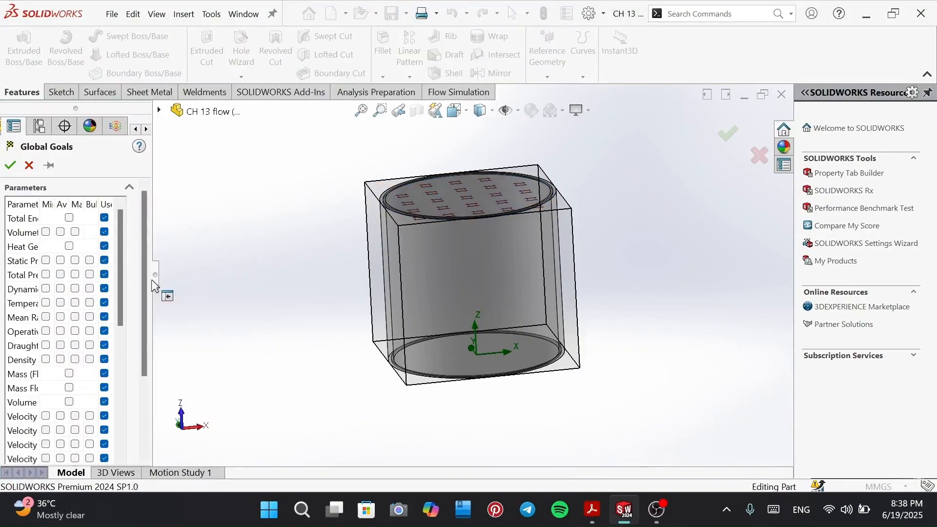
{"action": "left_click_drag", "start_coordinate": [153, 283], "coordinate": [246, 277]}
{"action": "scroll", "coordinate": [115, 363], "scroll_direction": "down", "scroll_amount": 2}
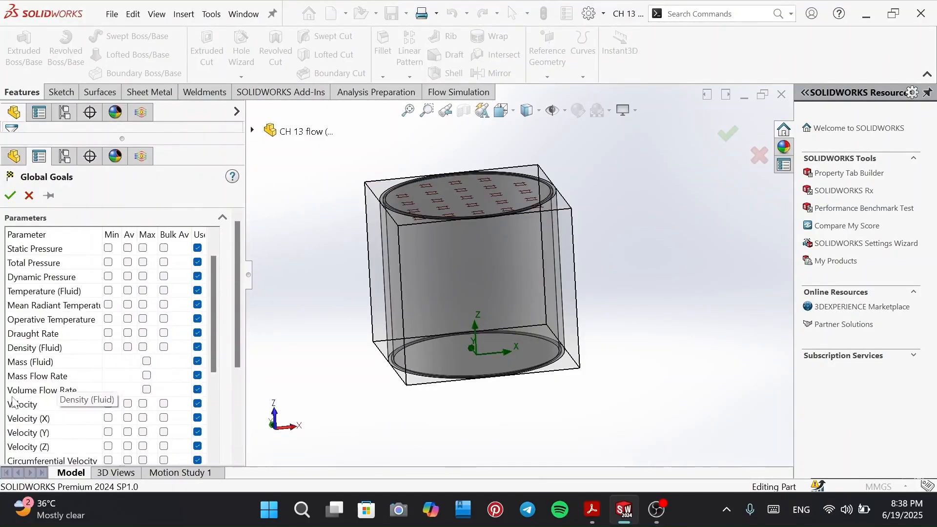
- Add Min, Av and Max Velocity goals, then check step 13 in the tutorial
{"action": "left_click", "coordinate": [49, 365]}
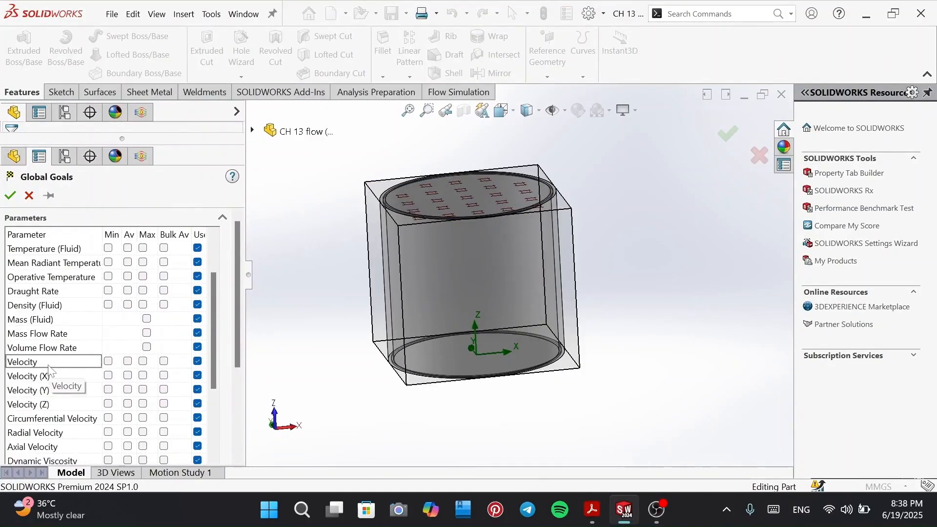
{"action": "left_click", "coordinate": [109, 362]}
{"action": "left_click", "coordinate": [127, 361]}
{"action": "left_click", "coordinate": [142, 362]}
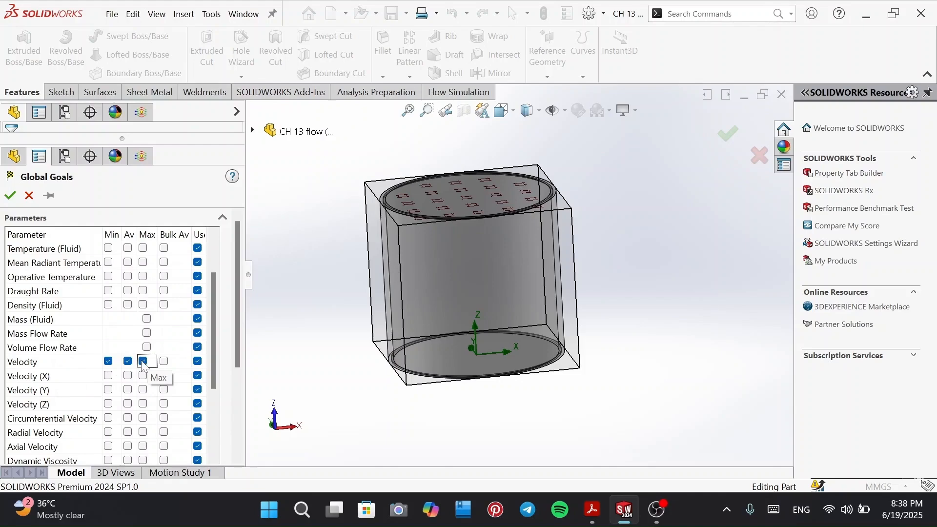
{"action": "left_click", "coordinate": [10, 197]}
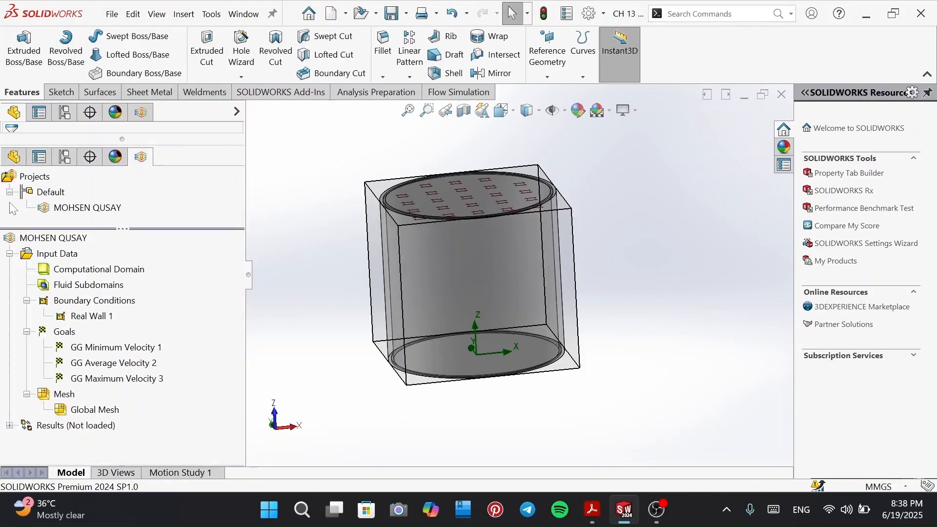
{"action": "left_click", "coordinate": [592, 509]}
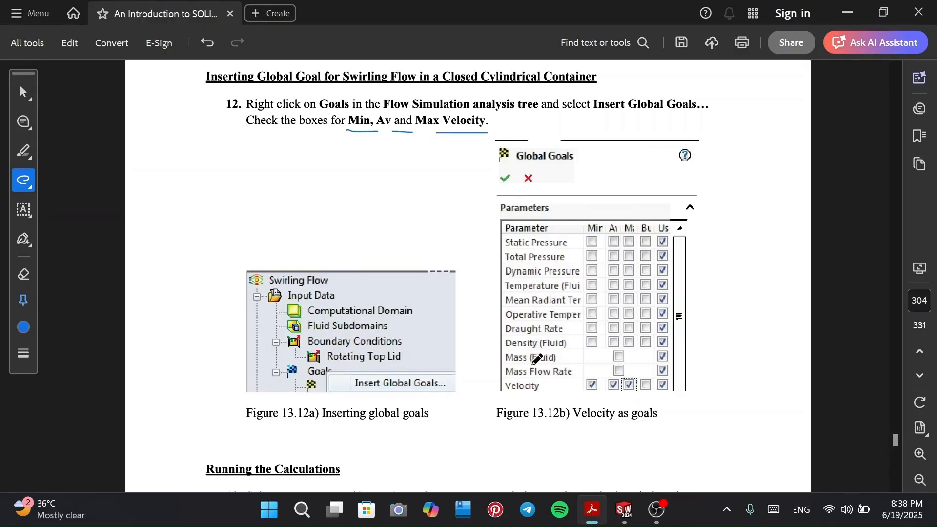
{"action": "scroll", "coordinate": [554, 301], "scroll_direction": "down", "scroll_amount": 7}
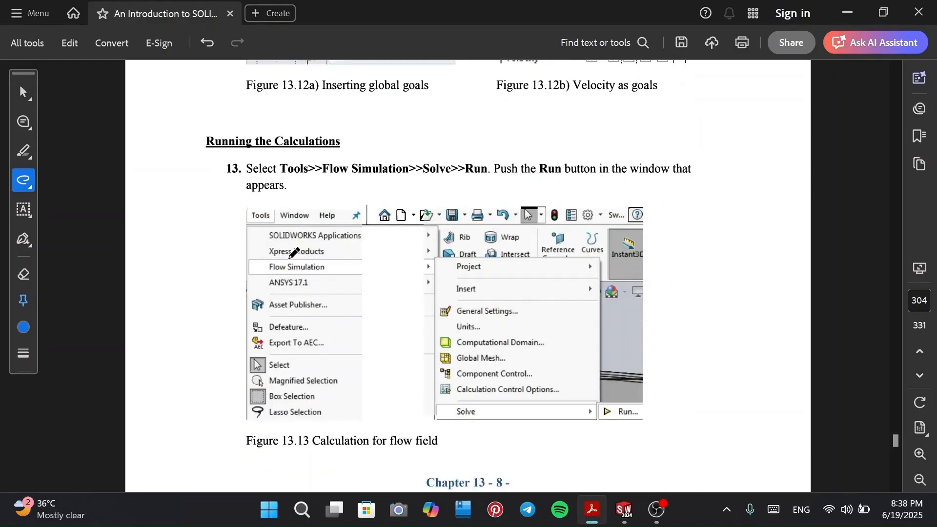
- Run the Flow Simulation calculation until it converges at iteration 48 and loads results 9.fld
{"action": "left_click", "coordinate": [624, 509]}
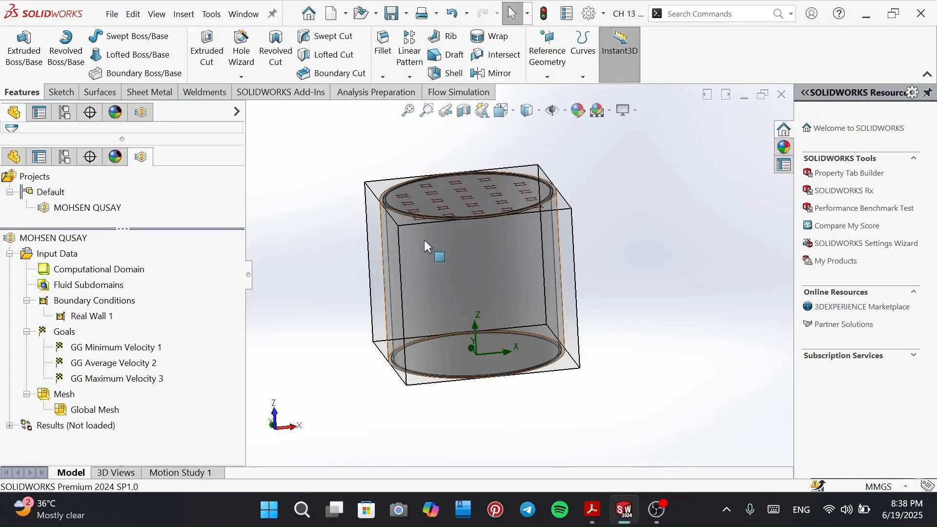
{"action": "left_click", "coordinate": [447, 95]}
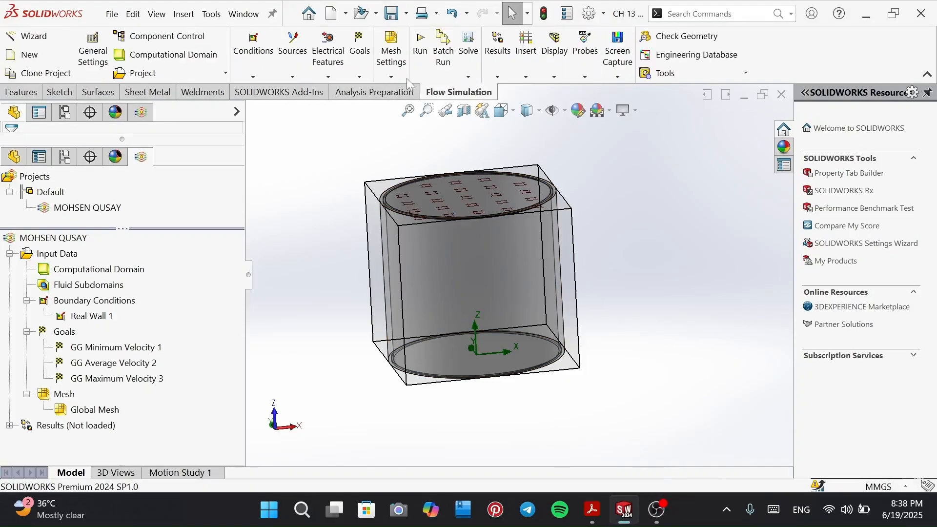
{"action": "left_click", "coordinate": [425, 65]}
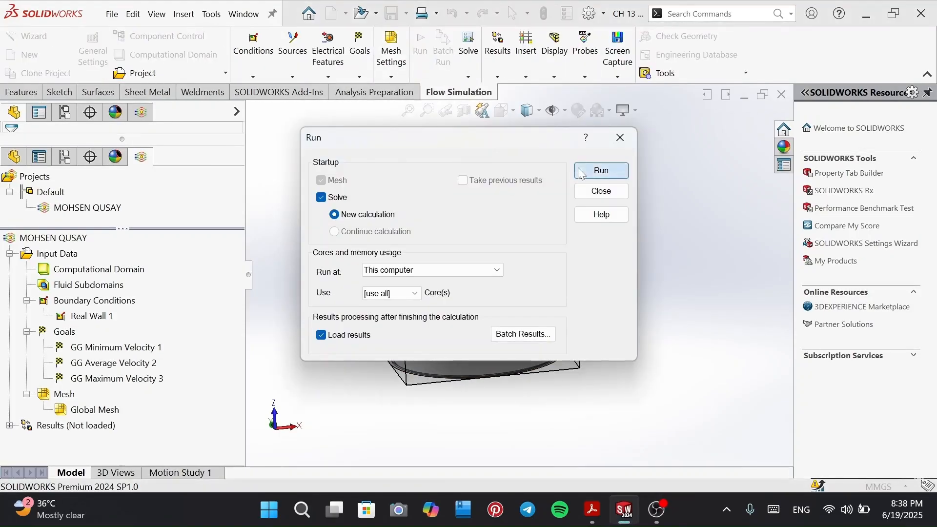
{"action": "left_click", "coordinate": [601, 170]}
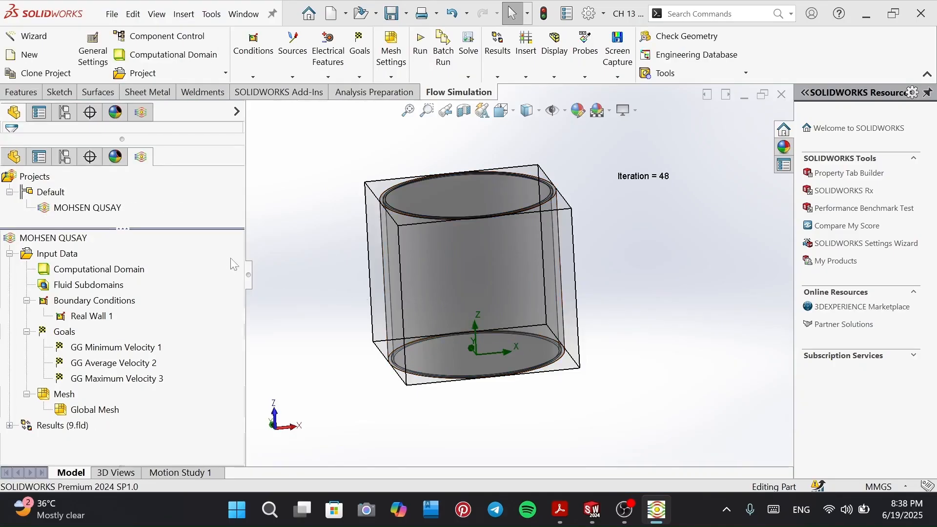
{"action": "left_click", "coordinate": [569, 515]}
- Scroll to the tutorial's Figure 13.14b and ink a mark on its goal values
{"action": "scroll", "coordinate": [429, 328], "scroll_direction": "down", "scroll_amount": 5}
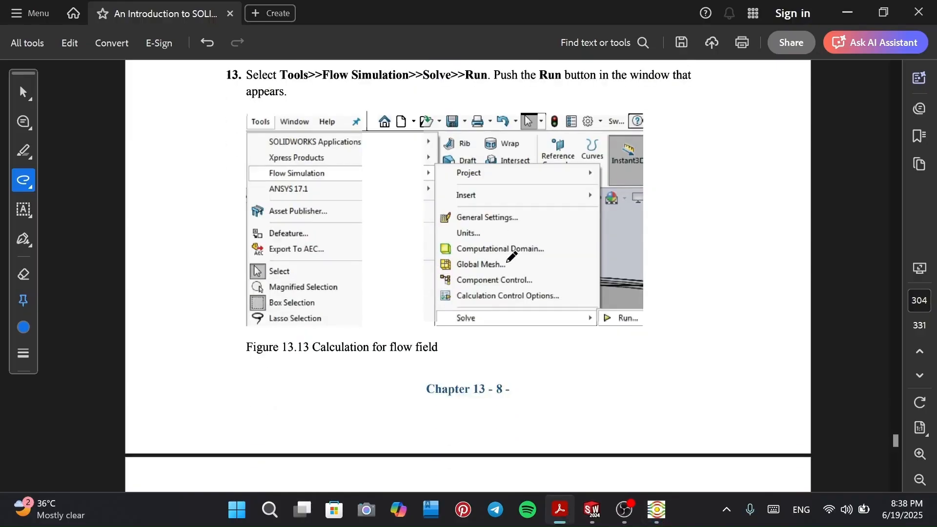
{"action": "scroll", "coordinate": [512, 271], "scroll_direction": "down", "scroll_amount": 8}
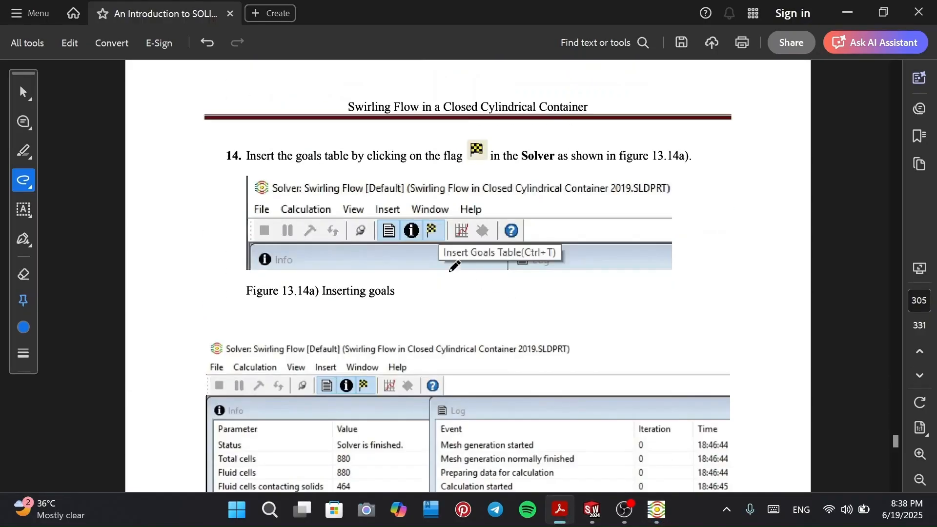
{"action": "scroll", "coordinate": [457, 263], "scroll_direction": "down", "scroll_amount": 5}
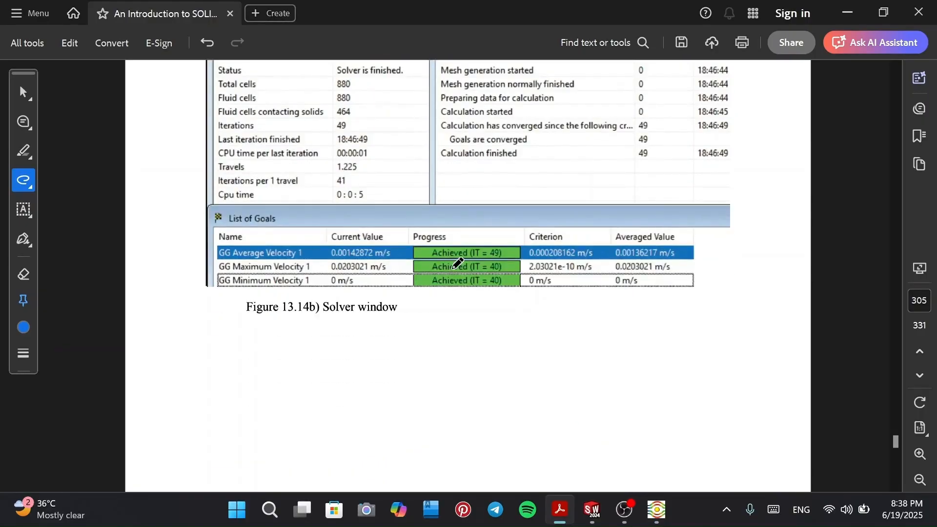
{"action": "left_click_drag", "start_coordinate": [378, 288], "coordinate": [400, 258]}
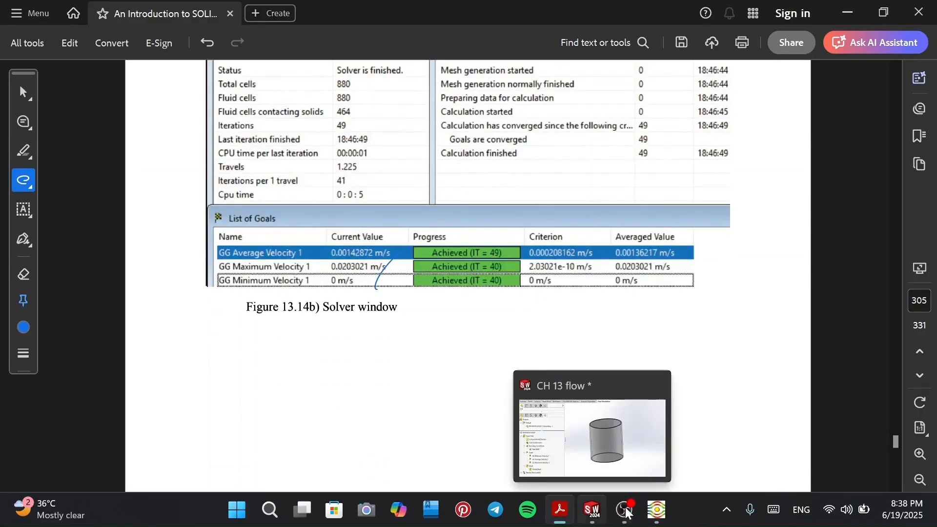
- Confirm the Minimum, Maximum and Average Velocity goals are achieved in the Solver's List of Goals
{"action": "left_click", "coordinate": [656, 509]}
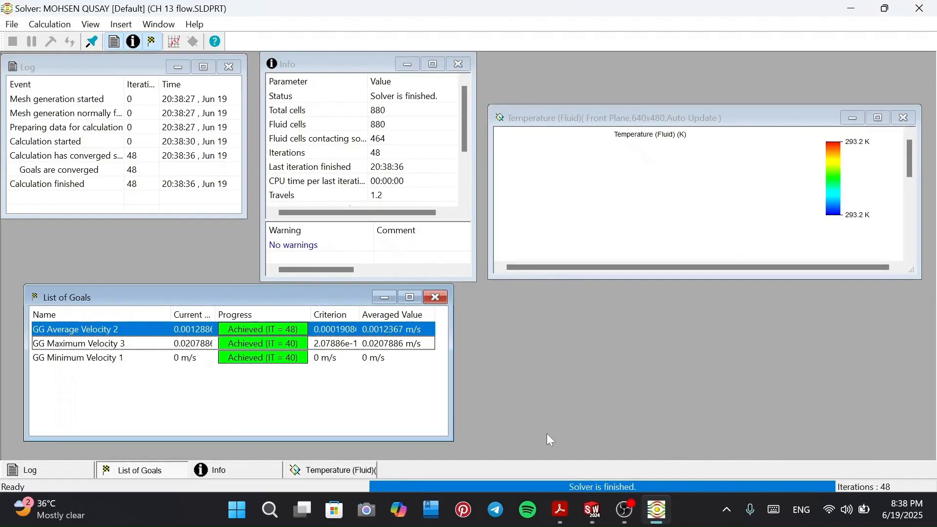
{"action": "left_click", "coordinate": [173, 359]}
{"action": "left_click", "coordinate": [175, 345]}
{"action": "left_click", "coordinate": [179, 331]}
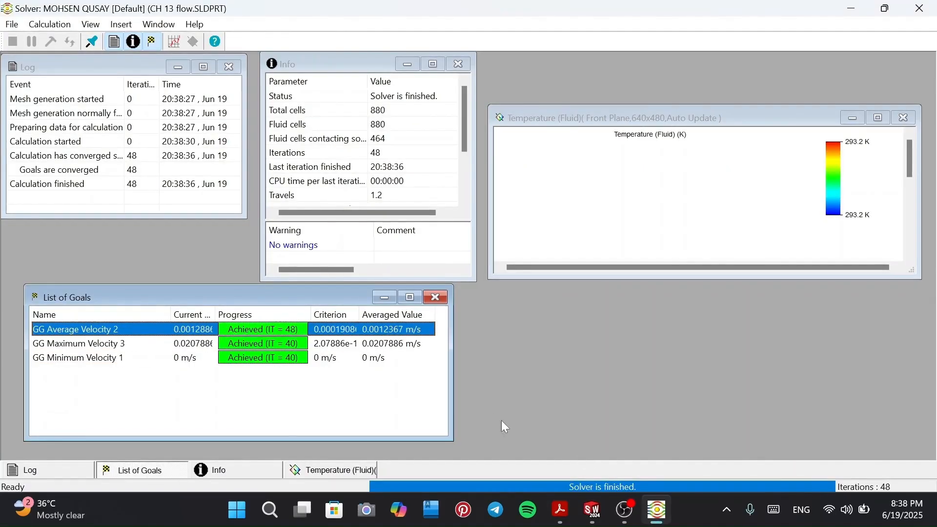
{"action": "left_click", "coordinate": [594, 513]}
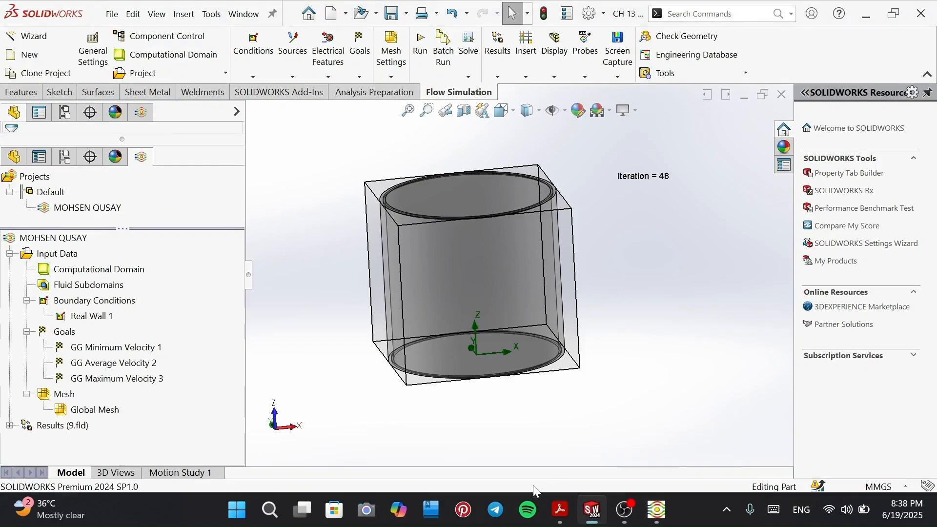
- Underline the 'Inserting Flow Trajectories' heading and 'Top Plane' in the tutorial's step 15
{"action": "left_click", "coordinate": [560, 510]}
{"action": "scroll", "coordinate": [376, 308], "scroll_direction": "down", "scroll_amount": 10}
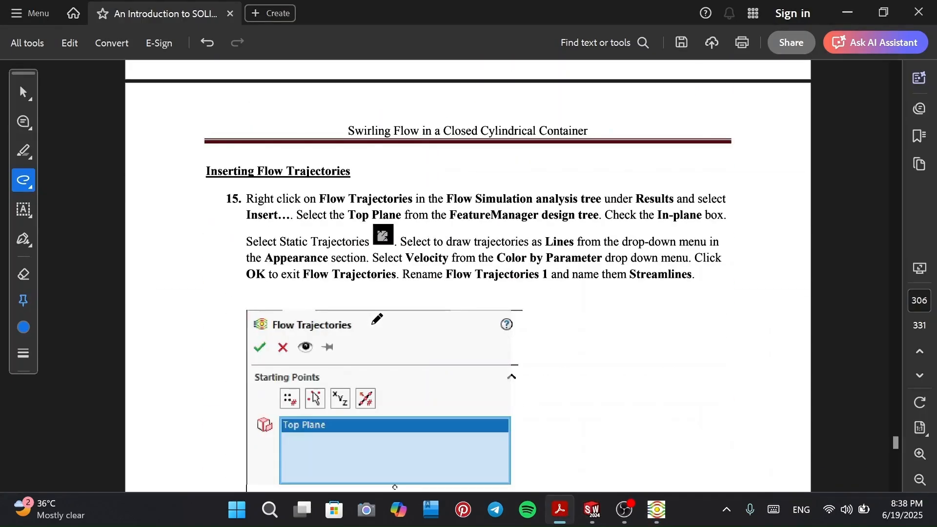
{"action": "left_click_drag", "start_coordinate": [263, 181], "coordinate": [352, 185]}
{"action": "scroll", "coordinate": [356, 205], "scroll_direction": "down", "scroll_amount": 4}
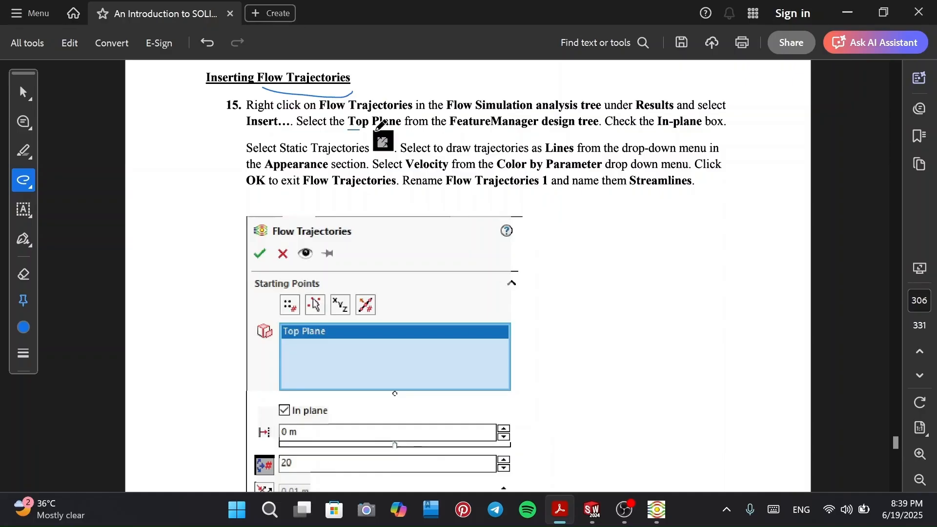
{"action": "left_click_drag", "start_coordinate": [376, 129], "coordinate": [398, 130]}
{"action": "scroll", "coordinate": [493, 200], "scroll_direction": "down", "scroll_amount": 5}
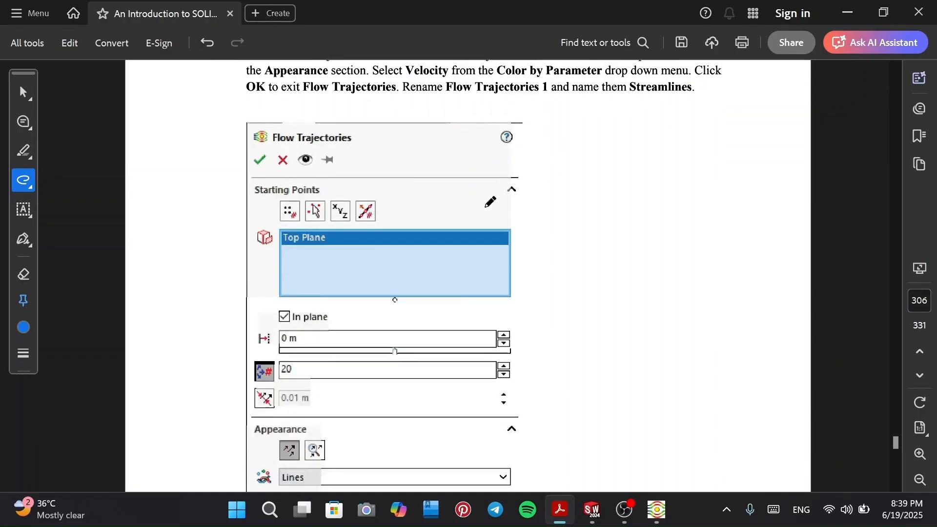
{"action": "left_click", "coordinate": [591, 510]}
- Insert a Flow Trajectories plot starting from Top Plane with In plane enabled
{"action": "left_click", "coordinate": [9, 426]}
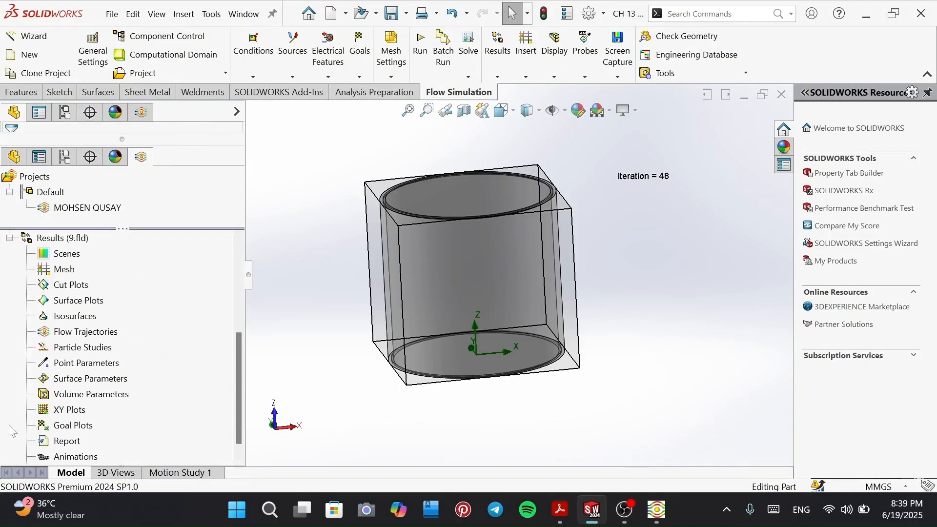
{"action": "scroll", "coordinate": [81, 342], "scroll_direction": "down", "scroll_amount": 1}
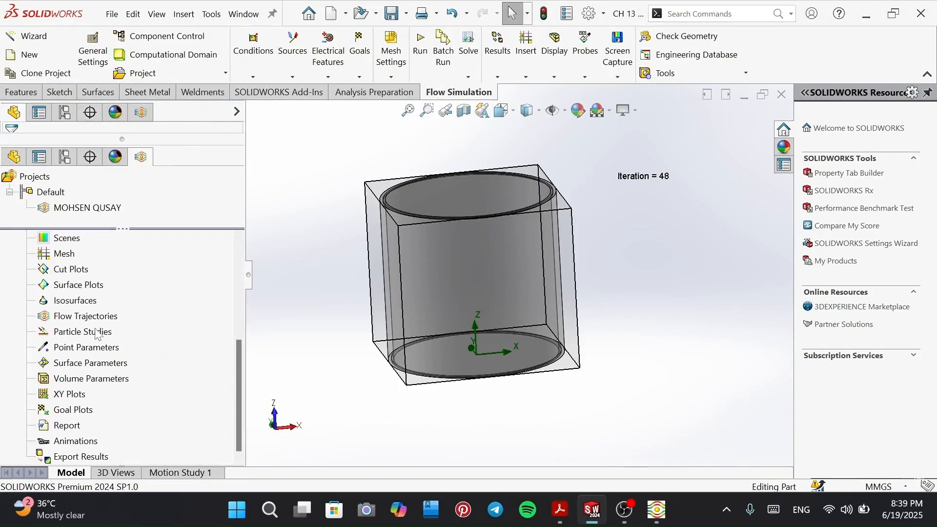
{"action": "right_click", "coordinate": [108, 318]}
{"action": "left_click", "coordinate": [115, 327]}
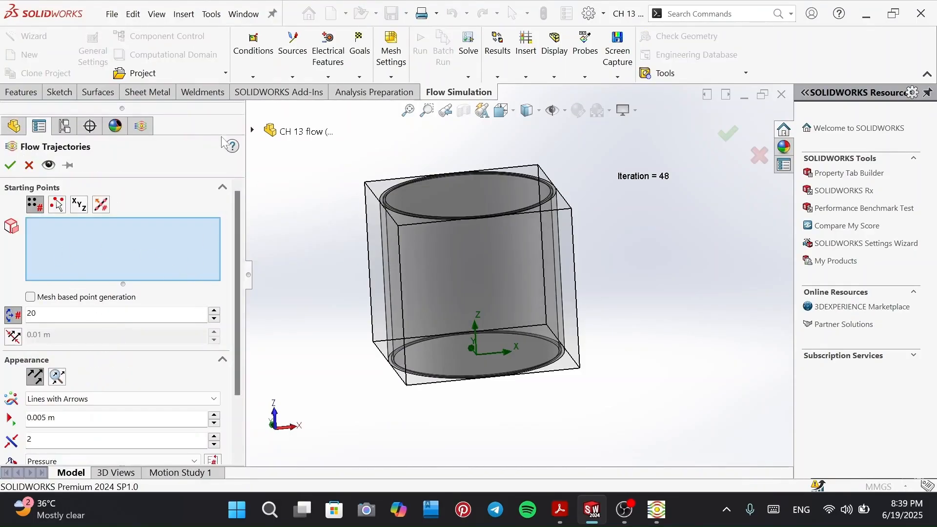
{"action": "left_click", "coordinate": [252, 130]}
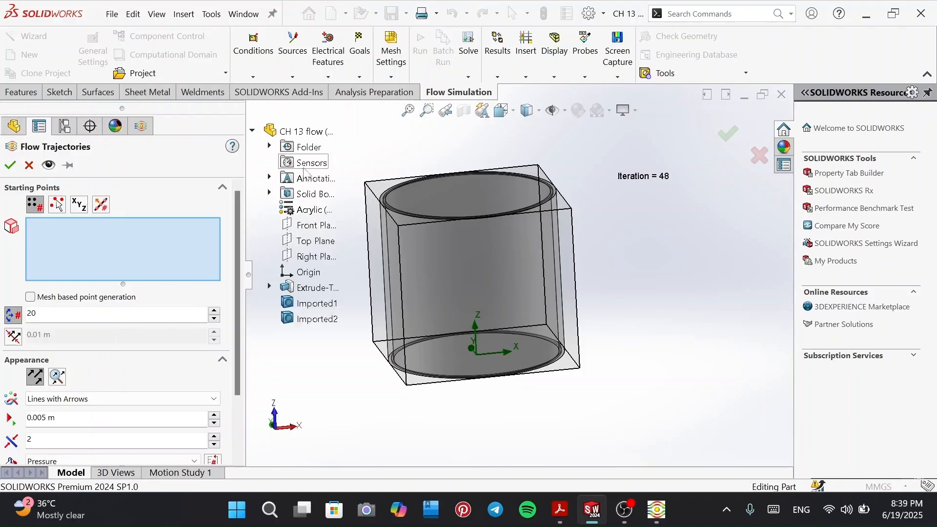
{"action": "left_click", "coordinate": [313, 242]}
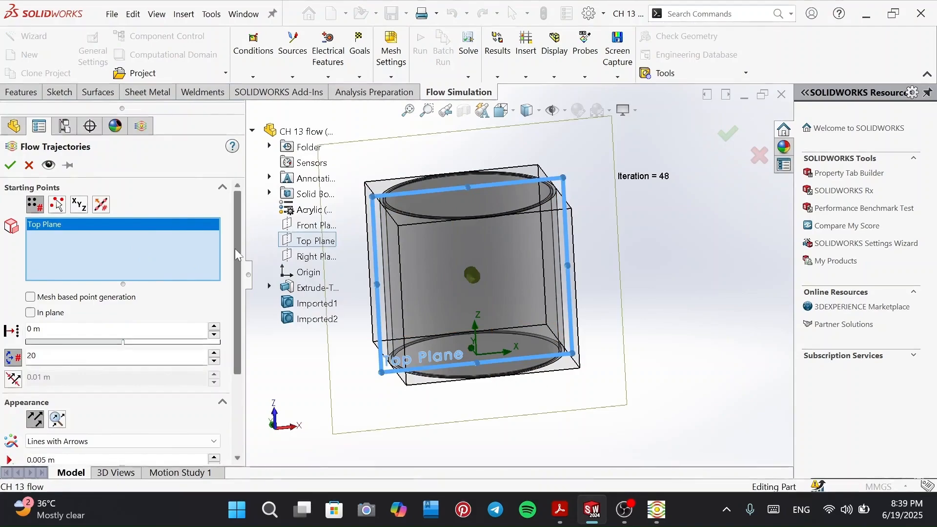
{"action": "scroll", "coordinate": [237, 280], "scroll_direction": "down", "scroll_amount": 2}
{"action": "left_click_drag", "start_coordinate": [238, 281], "coordinate": [238, 286]}
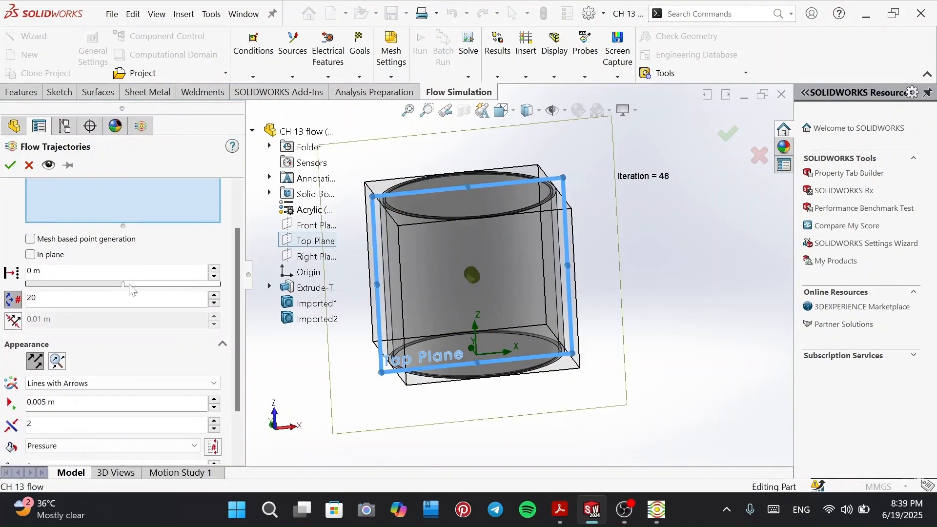
{"action": "left_click", "coordinate": [31, 256]}
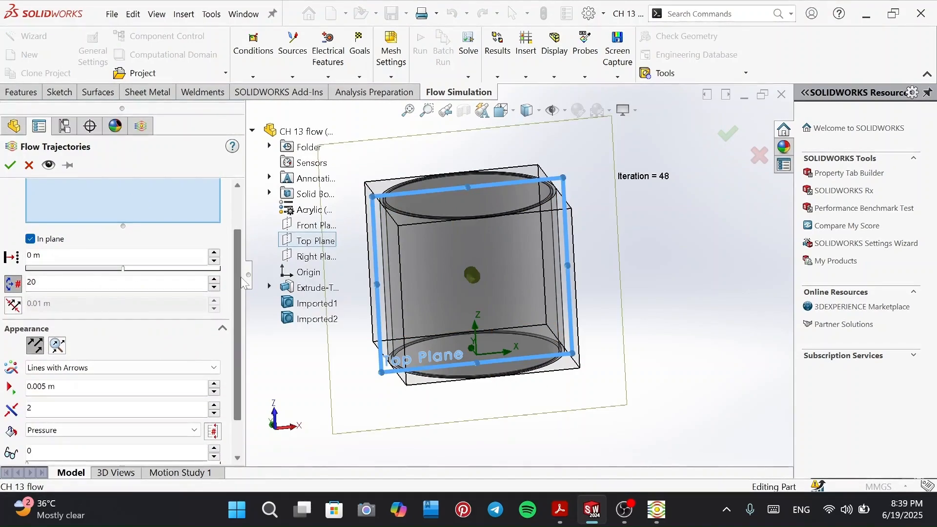
{"action": "left_click", "coordinate": [443, 371]}
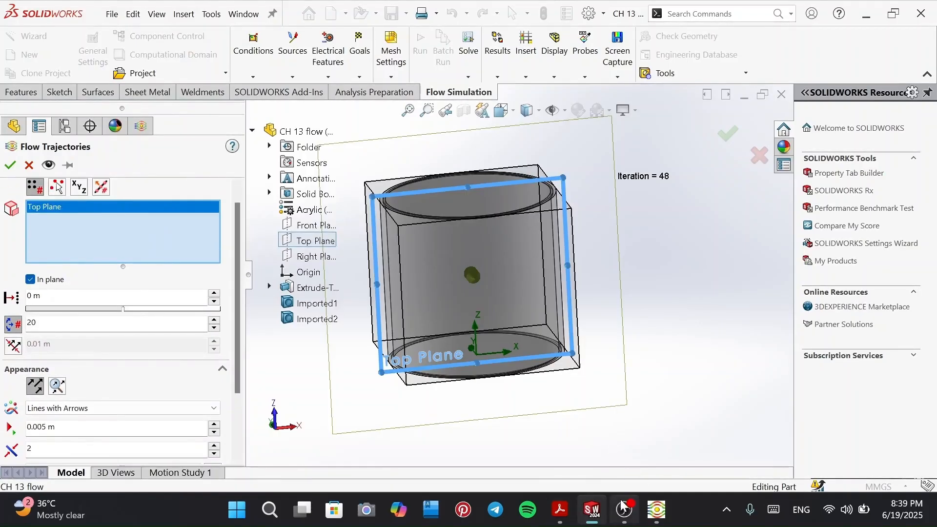
- Tick off the Top Plane, In plane and 20-point settings in the tutorial
{"action": "left_click", "coordinate": [559, 510]}
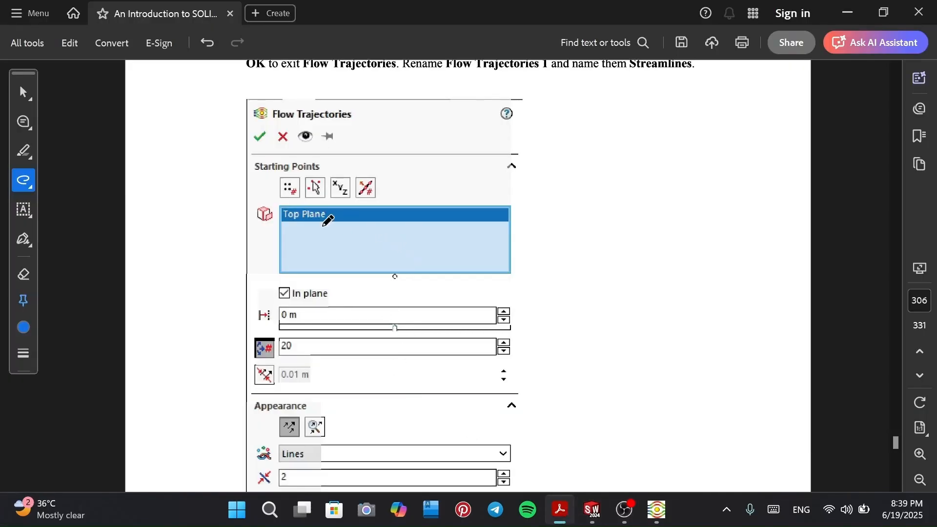
{"action": "scroll", "coordinate": [396, 262], "scroll_direction": "down", "scroll_amount": 1}
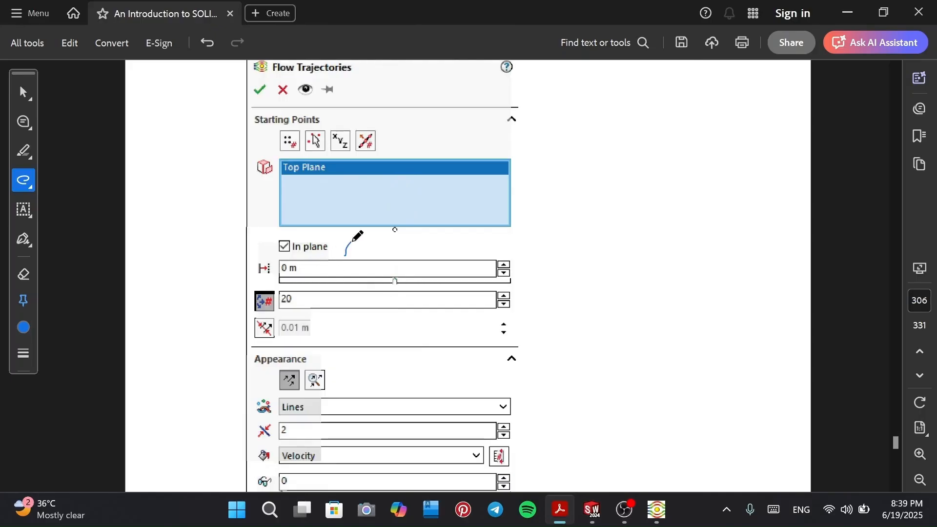
{"action": "left_click_drag", "start_coordinate": [363, 161], "coordinate": [408, 152]}
{"action": "scroll", "coordinate": [336, 266], "scroll_direction": "down", "scroll_amount": 1}
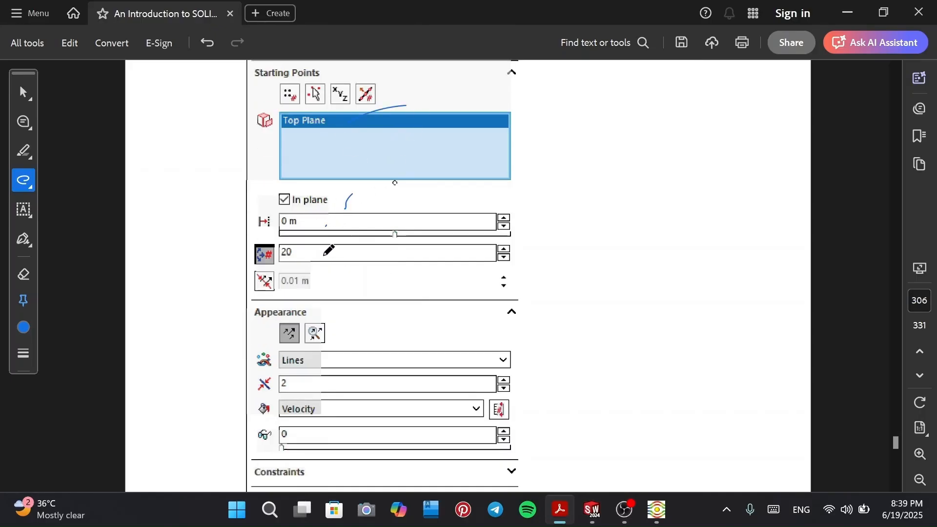
{"action": "left_click_drag", "start_coordinate": [324, 255], "coordinate": [334, 248]}
- Colour the flow trajectories by Velocity
{"action": "left_click", "coordinate": [582, 516]}
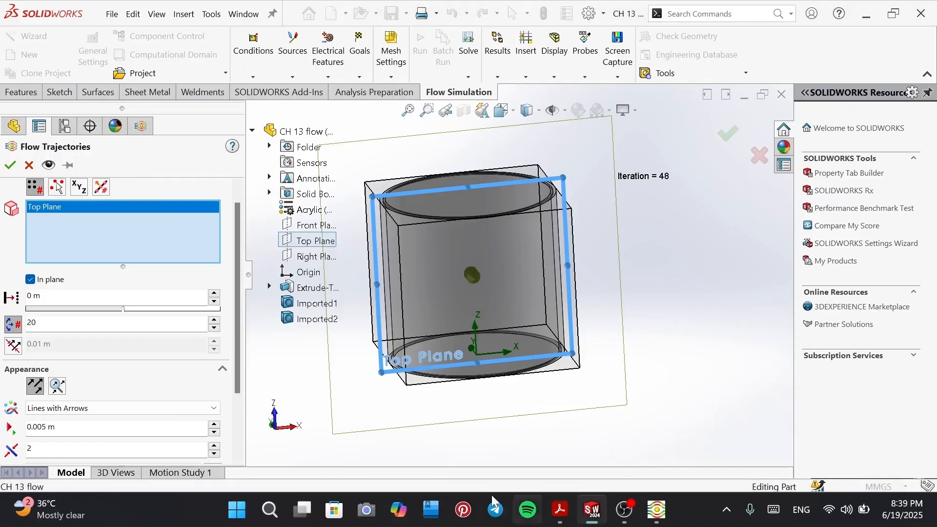
{"action": "scroll", "coordinate": [95, 374], "scroll_direction": "down", "scroll_amount": 3}
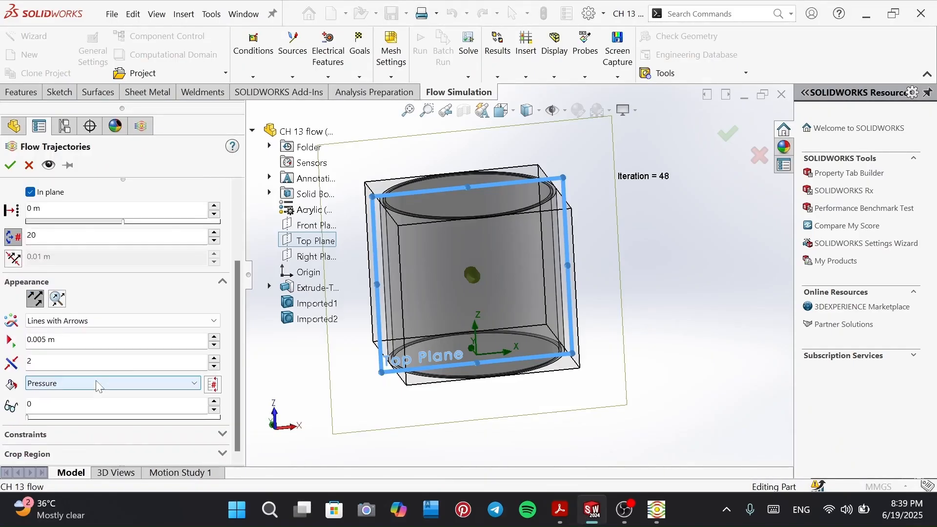
{"action": "scroll", "coordinate": [108, 382], "scroll_direction": "up", "scroll_amount": 1}
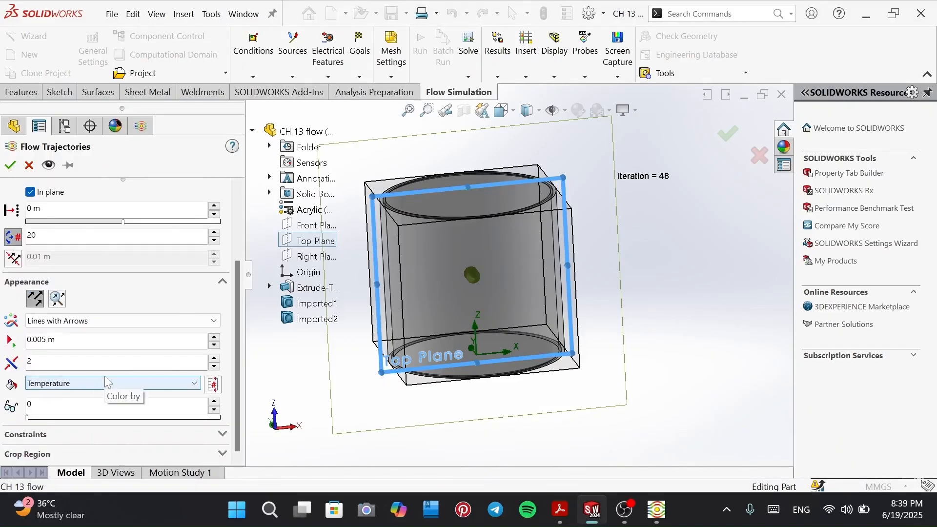
{"action": "left_click", "coordinate": [190, 387]}
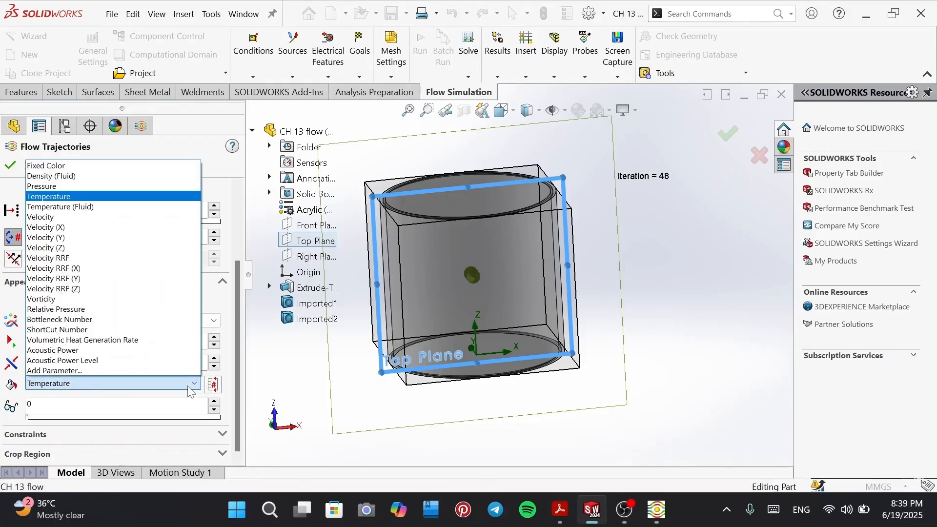
{"action": "left_click", "coordinate": [103, 230]}
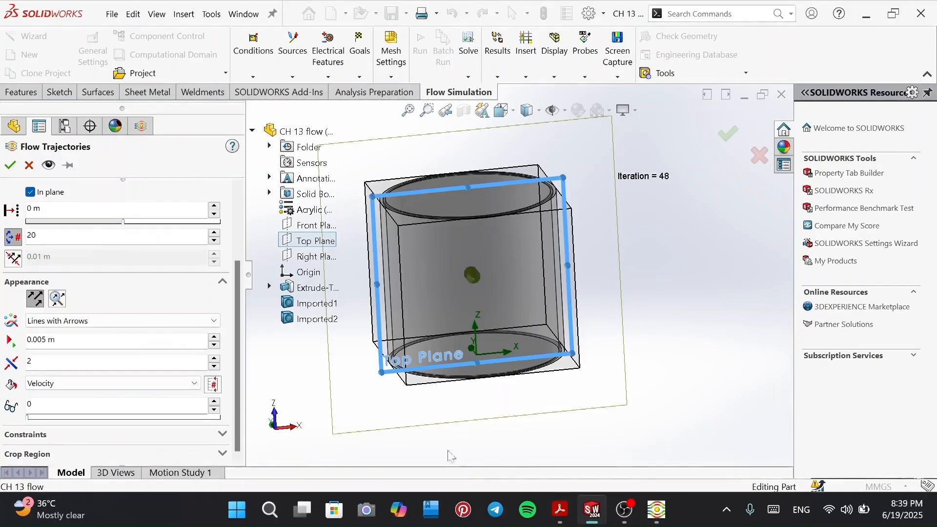
- After checking the tutorial, change the trajectory style from Lines with Arrows to Lines
{"action": "left_click", "coordinate": [560, 510]}
{"action": "scroll", "coordinate": [424, 358], "scroll_direction": "down", "scroll_amount": 1}
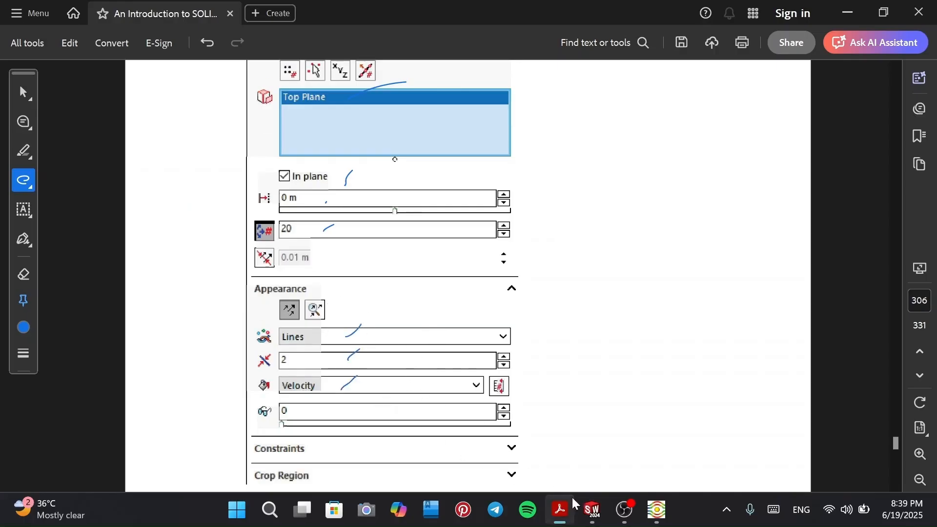
{"action": "left_click", "coordinate": [592, 509]}
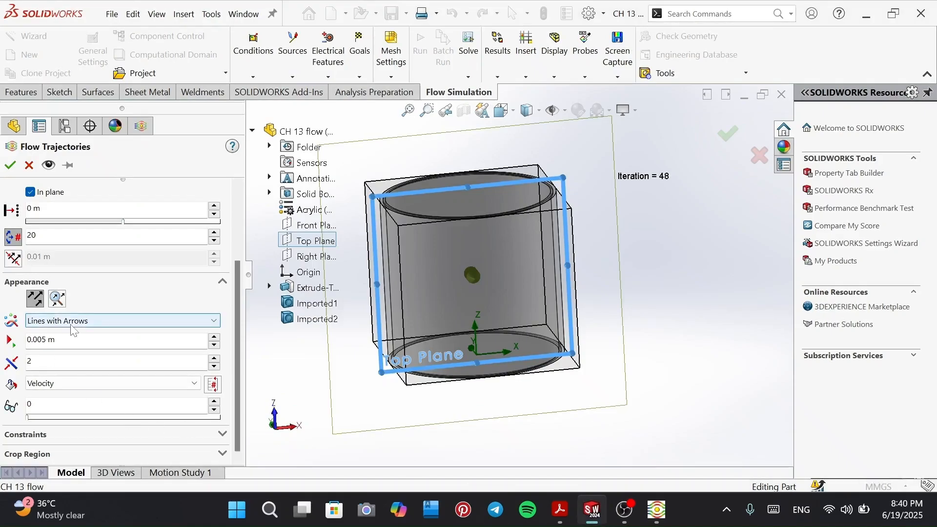
{"action": "left_click", "coordinate": [85, 322]}
{"action": "left_click", "coordinate": [67, 344]}
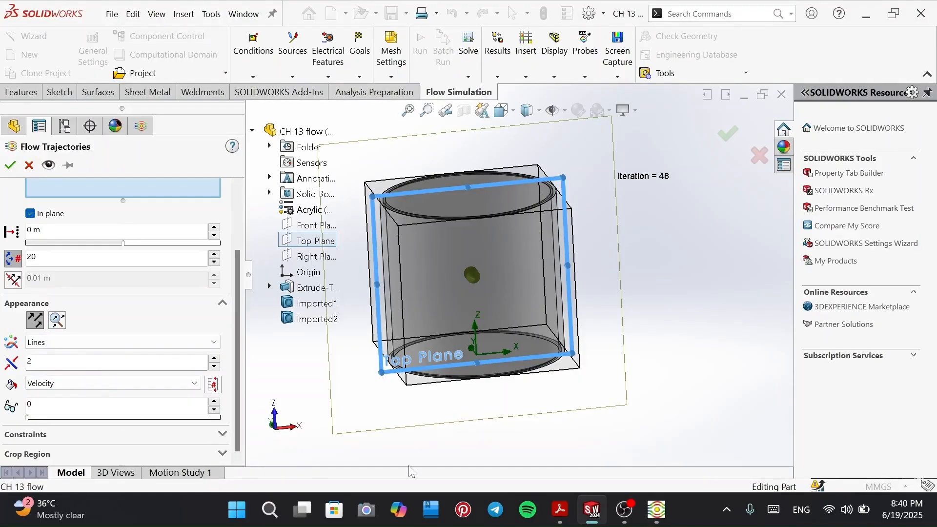
- Recheck the tutorial and confirm Flow Trajectories 1 to display the velocity-coloured streamlines
{"action": "left_click", "coordinate": [560, 510]}
{"action": "scroll", "coordinate": [496, 370], "scroll_direction": "down", "scroll_amount": 10}
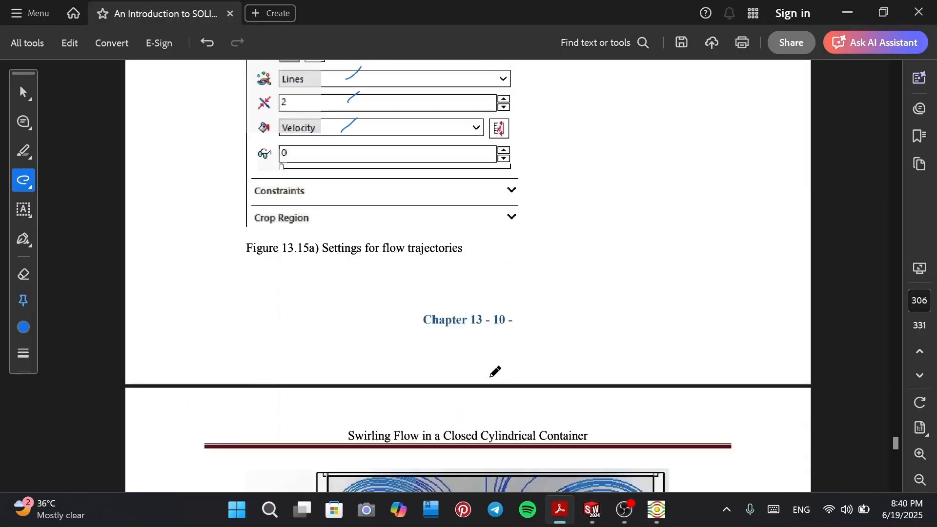
{"action": "scroll", "coordinate": [496, 374], "scroll_direction": "down", "scroll_amount": 2}
{"action": "left_click", "coordinate": [591, 510]}
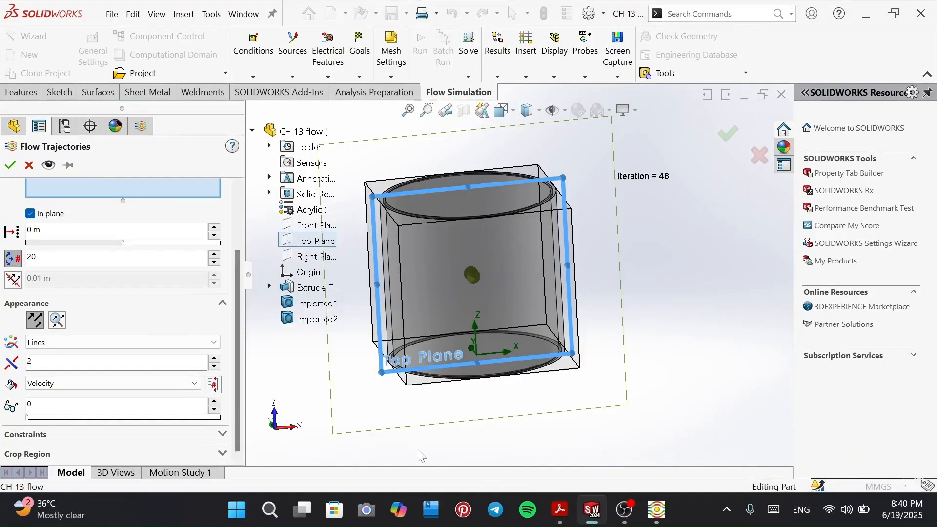
{"action": "left_click", "coordinate": [11, 166]}
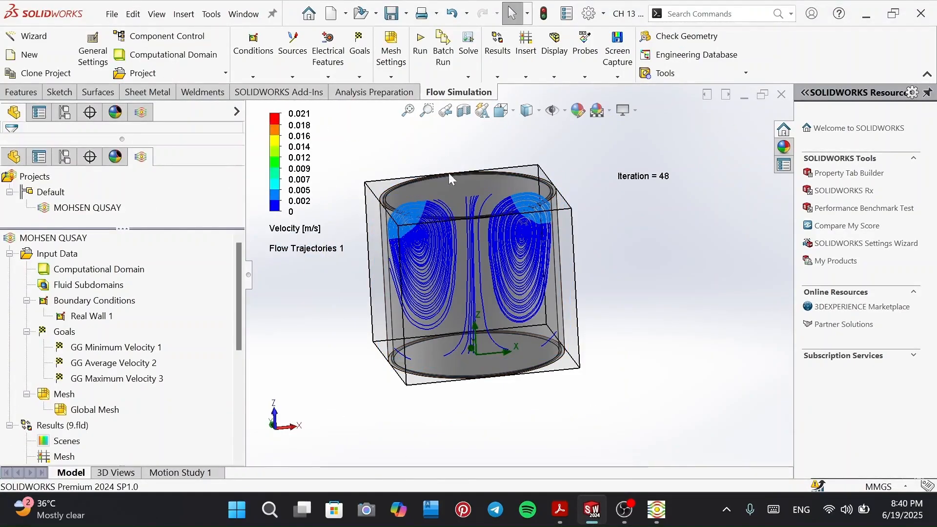
- View the velocity streamlines from the Front, then the Bottom orientation, and zoom to fit
{"action": "key", "text": "ctrl+1"}
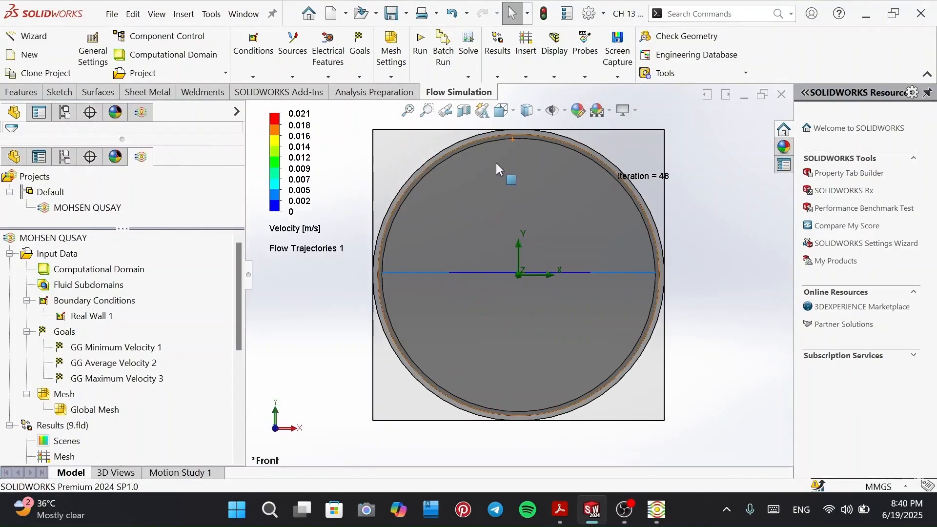
{"action": "left_click", "coordinate": [511, 116]}
{"action": "middle_click_drag", "start_coordinate": [460, 429], "coordinate": [456, 317]}
{"action": "left_click", "coordinate": [432, 386]}
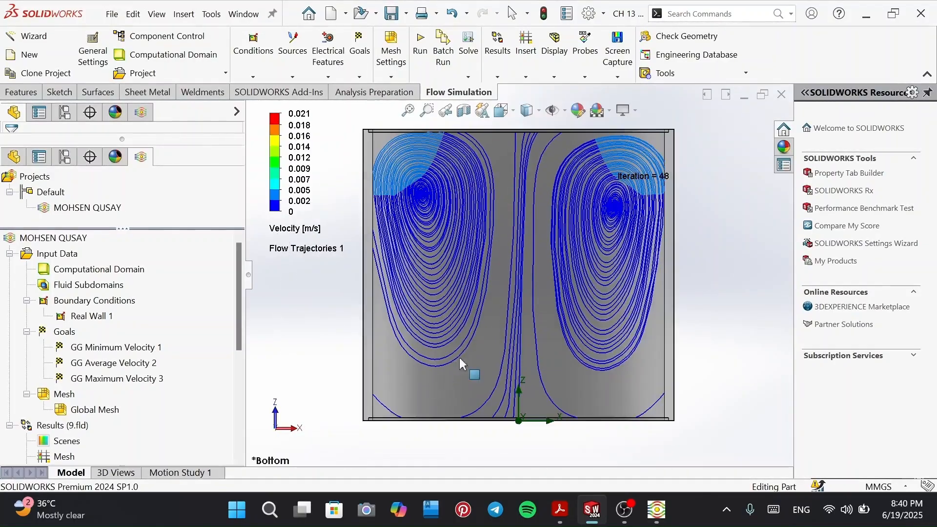
{"action": "scroll", "coordinate": [590, 294], "scroll_direction": "up", "scroll_amount": 3}
{"action": "scroll", "coordinate": [649, 241], "scroll_direction": "down", "scroll_amount": 2}
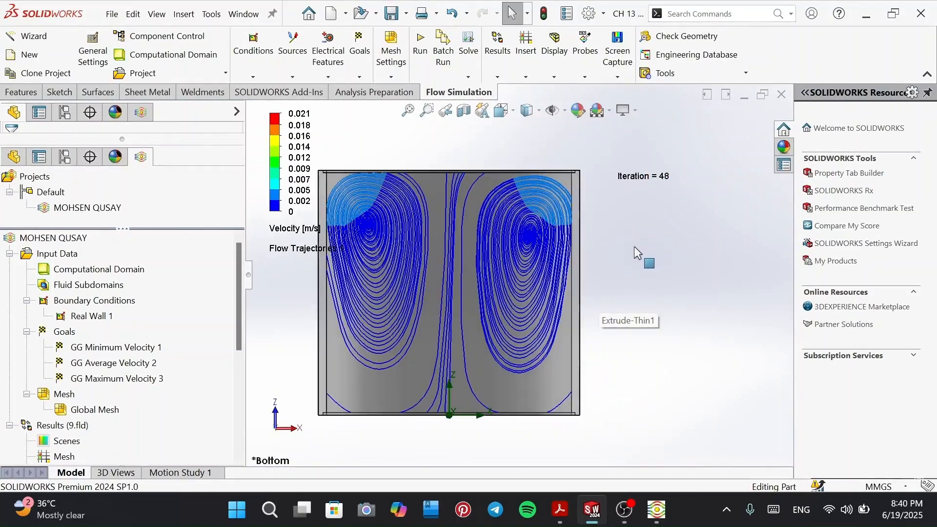
{"action": "scroll", "coordinate": [387, 279], "scroll_direction": "up", "scroll_amount": 1}
{"action": "scroll", "coordinate": [387, 280], "scroll_direction": "down", "scroll_amount": 1}
{"action": "scroll", "coordinate": [387, 281], "scroll_direction": "down", "scroll_amount": 1}
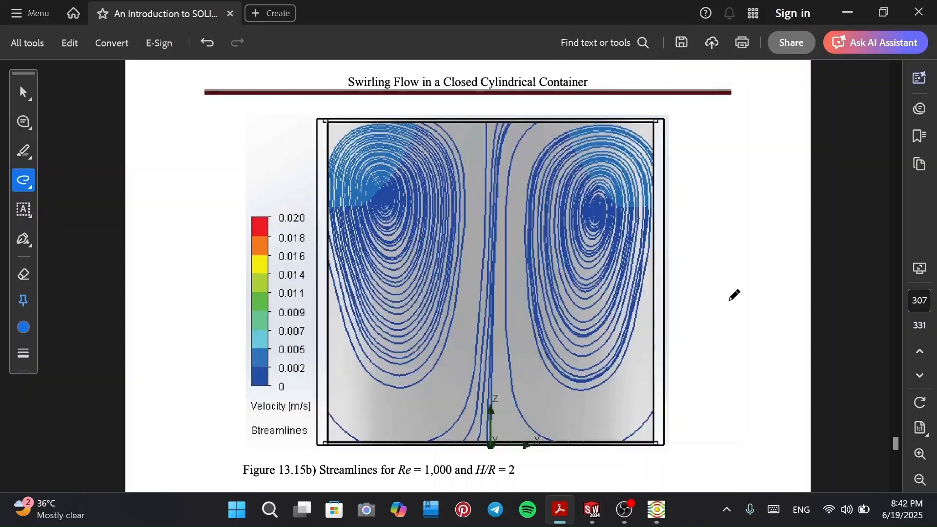
- Create Animation 1 of Flow Trajectories 1 and play it through its 10 seconds
{"action": "left_click", "coordinate": [592, 510]}
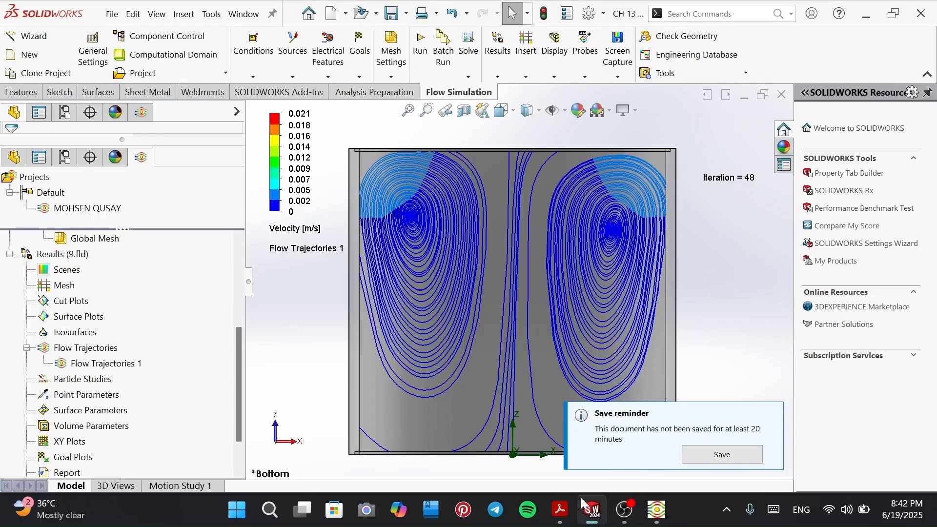
{"action": "right_click", "coordinate": [105, 364]}
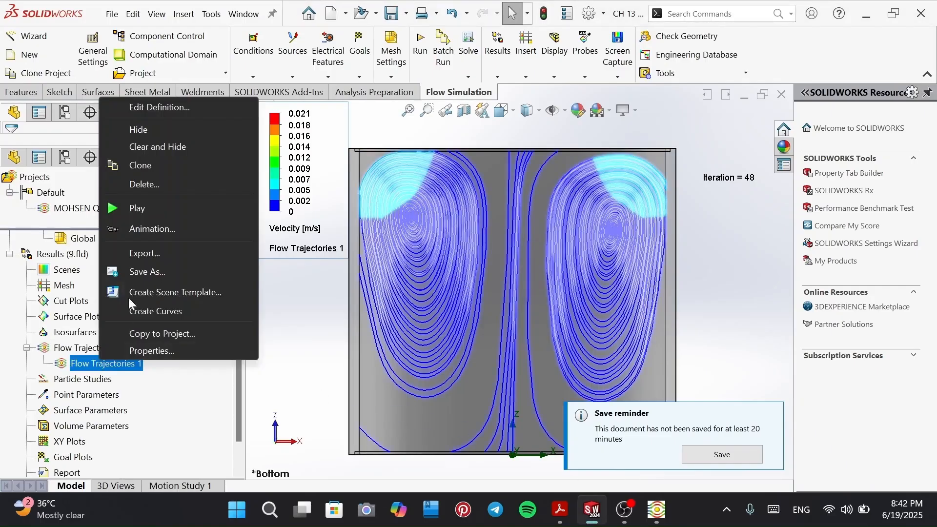
{"action": "left_click", "coordinate": [151, 230]}
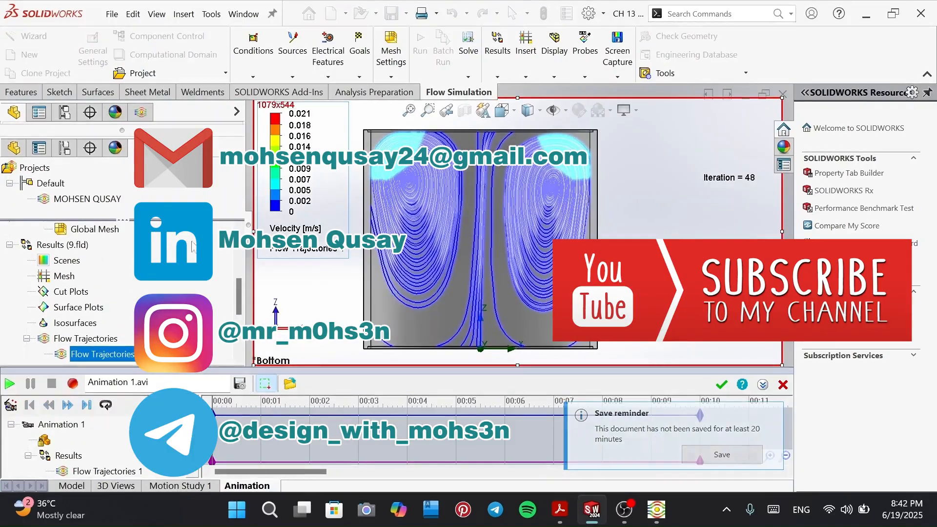
{"action": "left_click", "coordinate": [9, 383]}
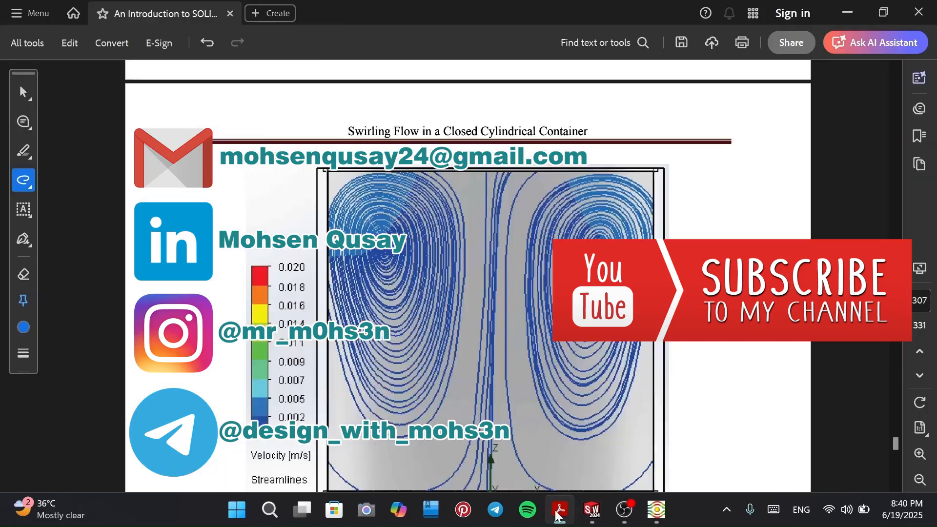
- Scroll past the exercises to Chapter 14, Flow past a Model Rocket, on page 309
{"action": "scroll", "coordinate": [478, 342], "scroll_direction": "down", "scroll_amount": 3}
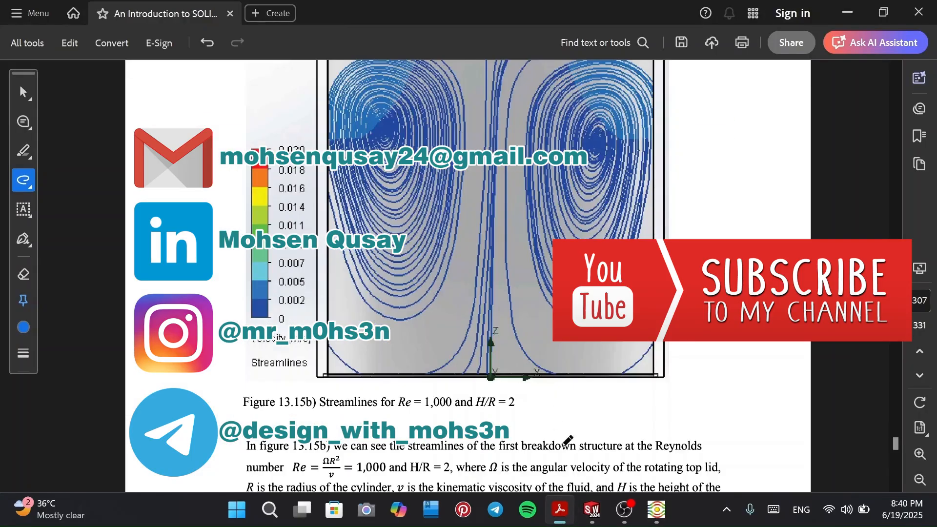
{"action": "scroll", "coordinate": [487, 400], "scroll_direction": "down", "scroll_amount": 4}
{"action": "scroll", "coordinate": [487, 406], "scroll_direction": "down", "scroll_amount": 5}
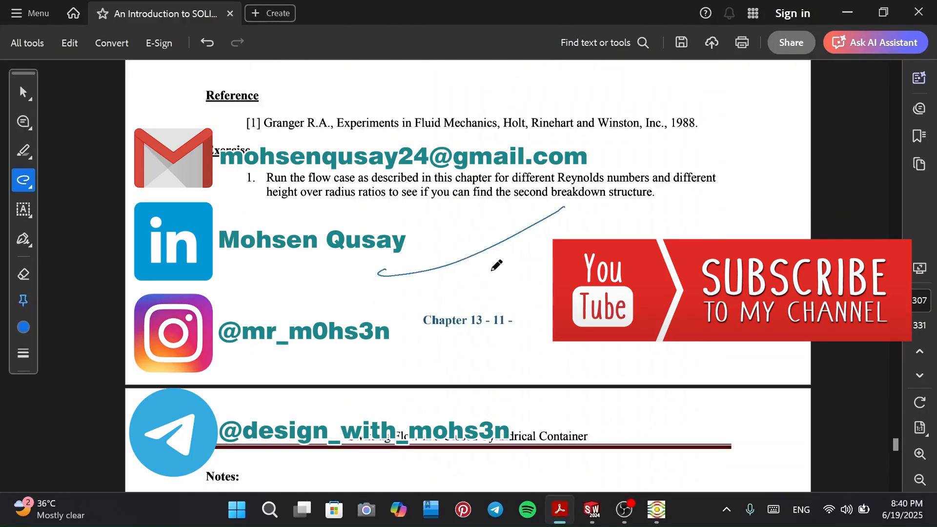
{"action": "scroll", "coordinate": [492, 270], "scroll_direction": "down", "scroll_amount": 6}
{"action": "scroll", "coordinate": [437, 307], "scroll_direction": "down", "scroll_amount": 5}
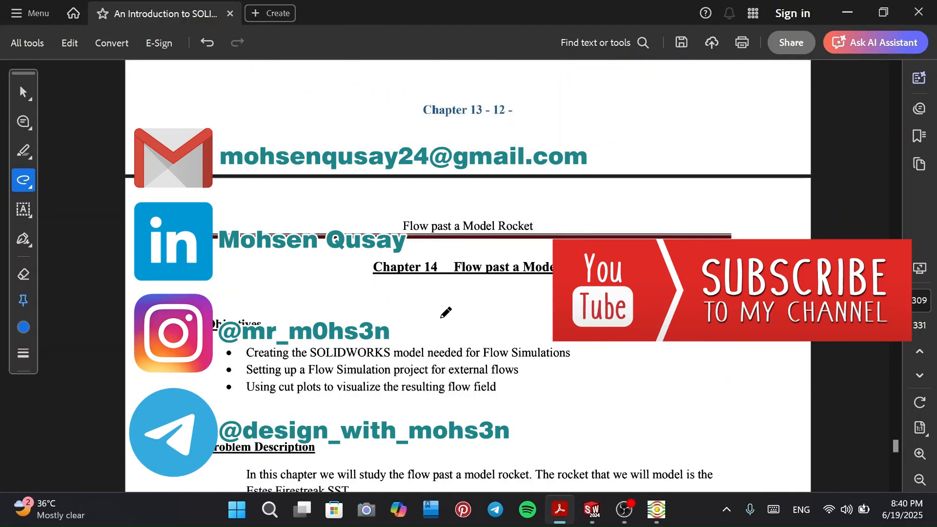